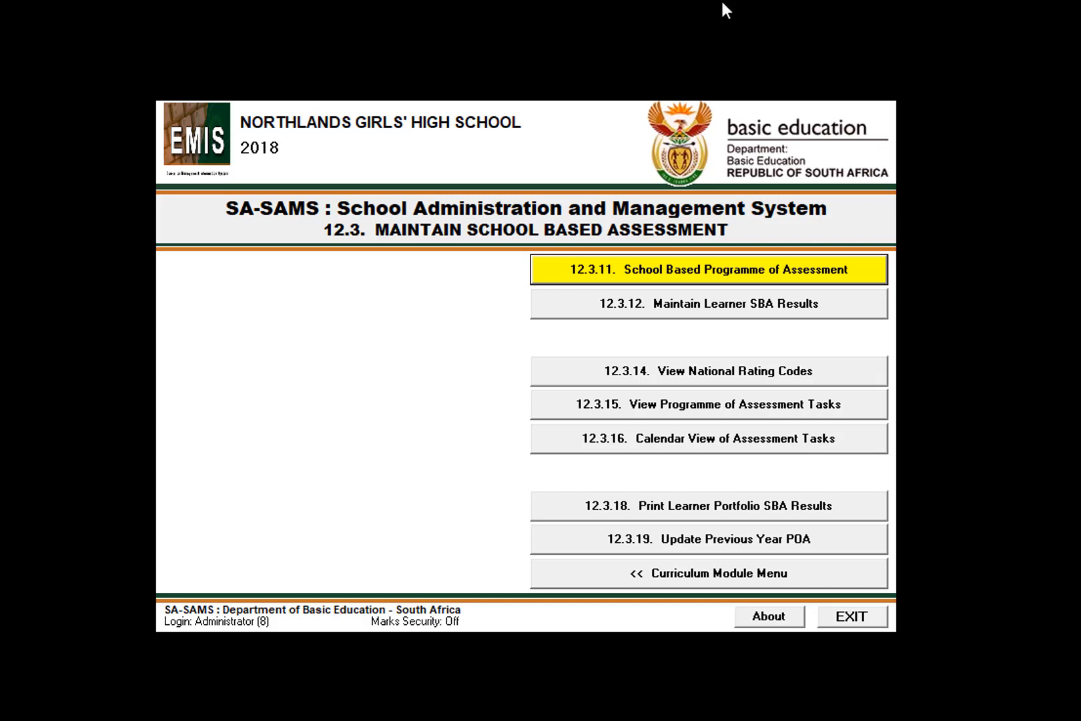
Open the School Based Programme of Assessment and examine the Grade 08 Social Sciences tasks from Term 1 through Term 4.
{"action": "left_click", "coordinate": [604, 110]}
{"action": "left_click_drag", "start_coordinate": [1028, 101], "coordinate": [508, 38]}
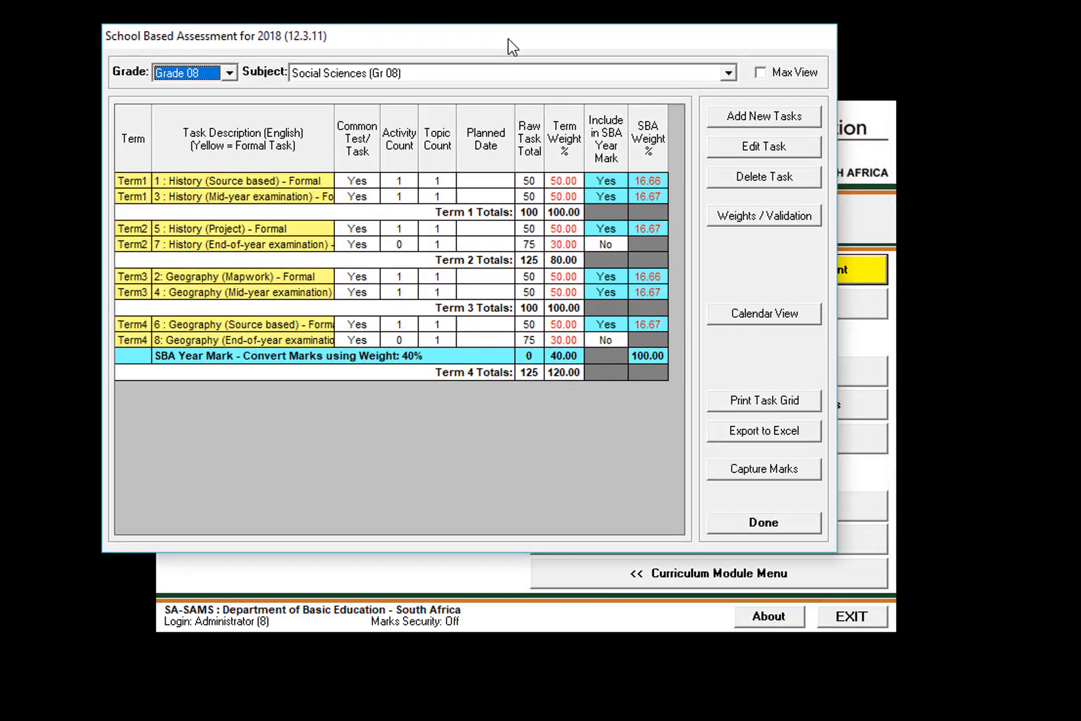
{"action": "left_click", "coordinate": [209, 180]}
{"action": "left_click", "coordinate": [197, 197]}
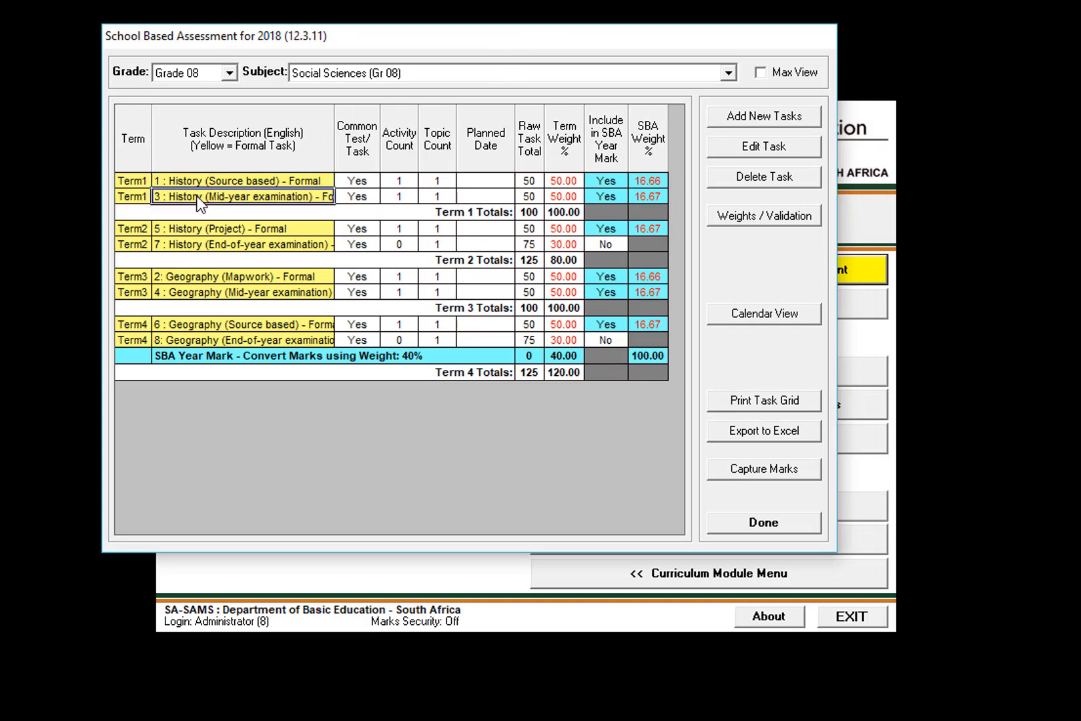
{"action": "left_click", "coordinate": [198, 228]}
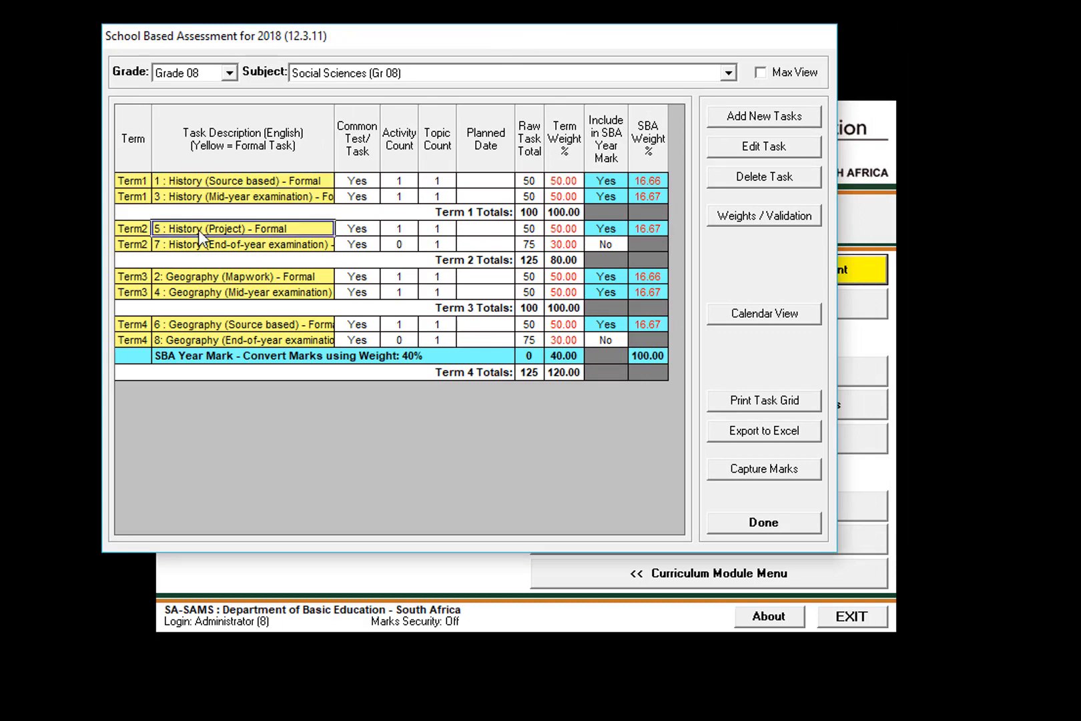
{"action": "left_click", "coordinate": [199, 244]}
{"action": "left_click", "coordinate": [211, 275]}
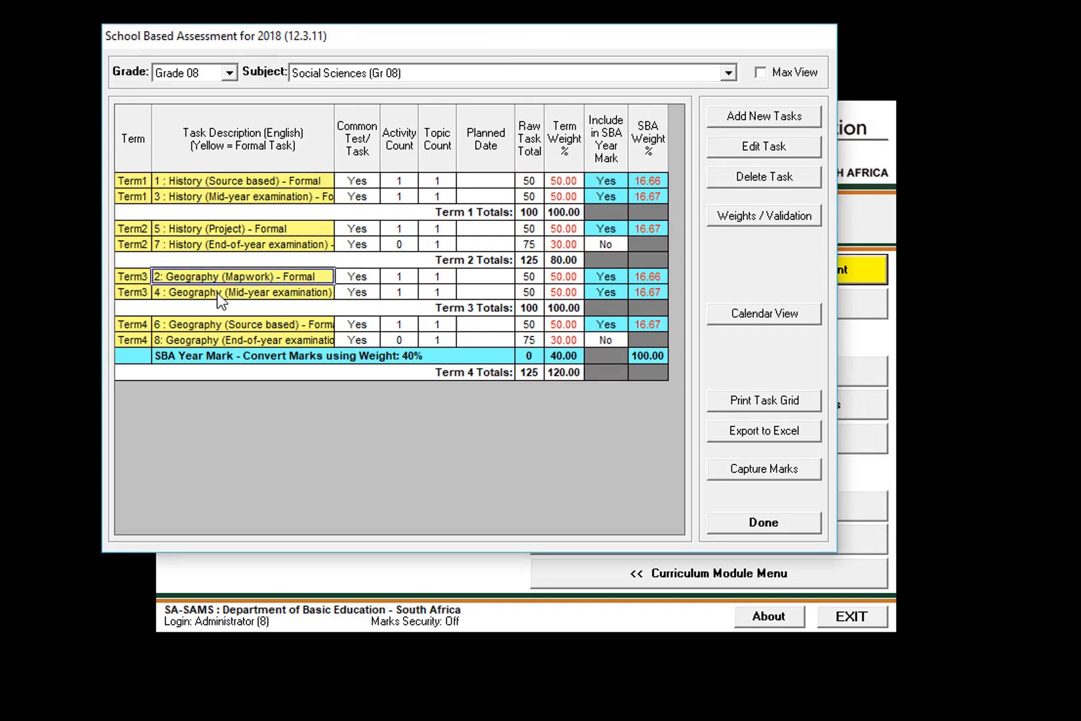
{"action": "left_click", "coordinate": [217, 293]}
{"action": "left_click", "coordinate": [221, 325]}
{"action": "left_click", "coordinate": [223, 338]}
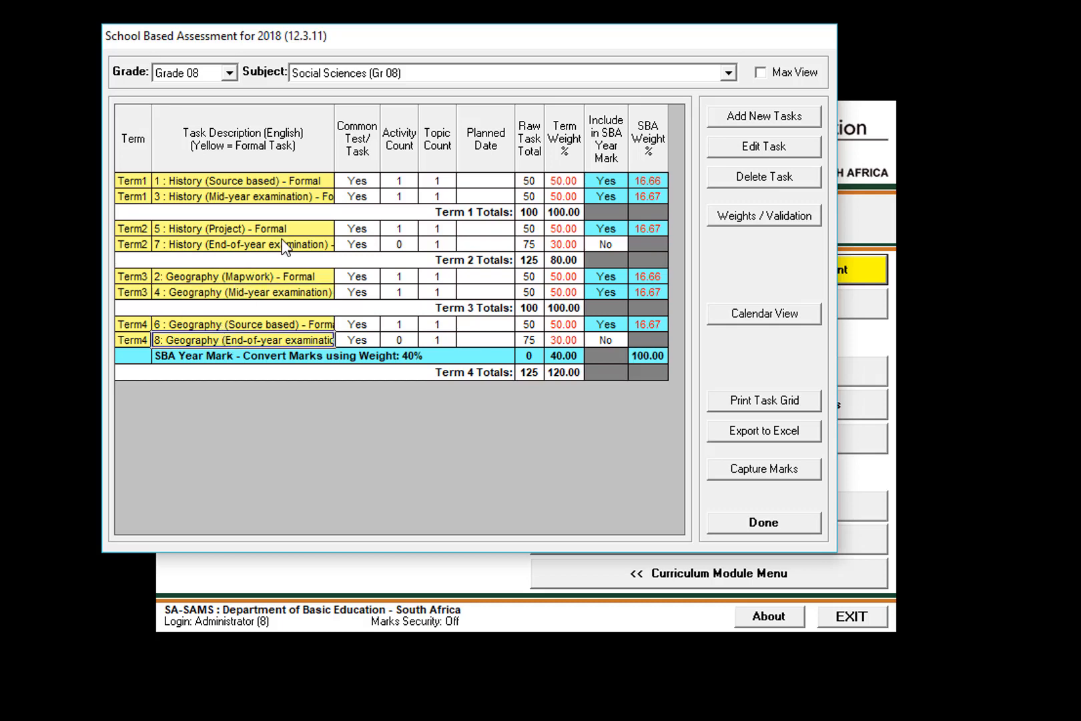
Compare the term placement of History task 1, Geography task 2, and History tasks 5 and 7.
{"action": "left_click", "coordinate": [234, 183]}
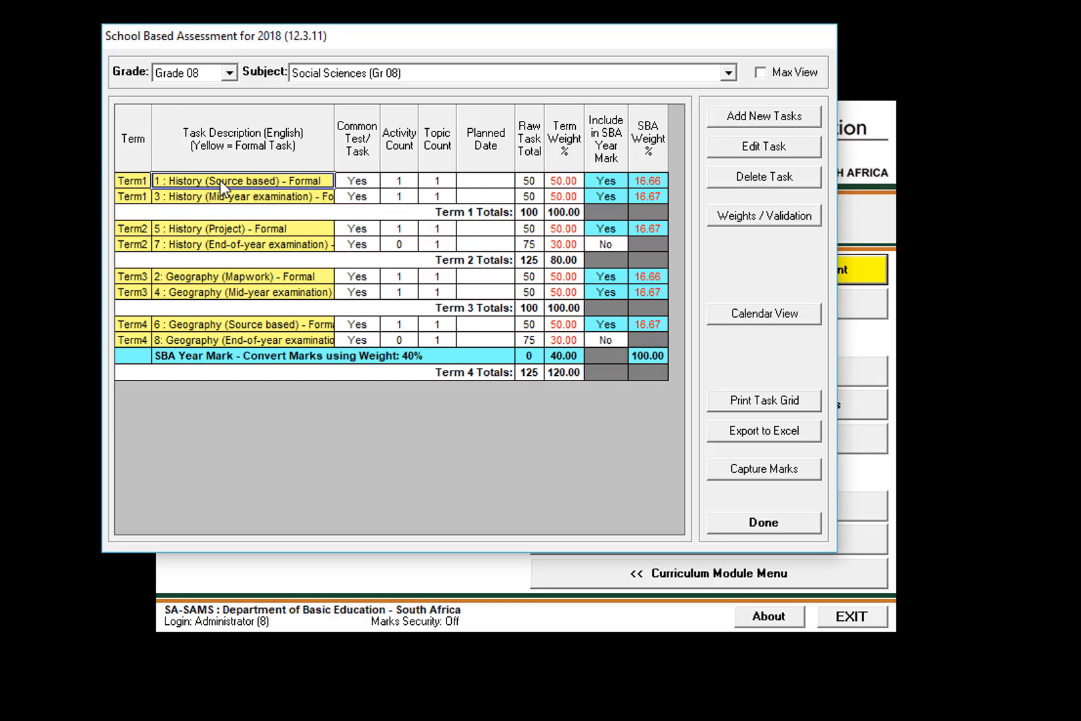
{"action": "left_click", "coordinate": [182, 276]}
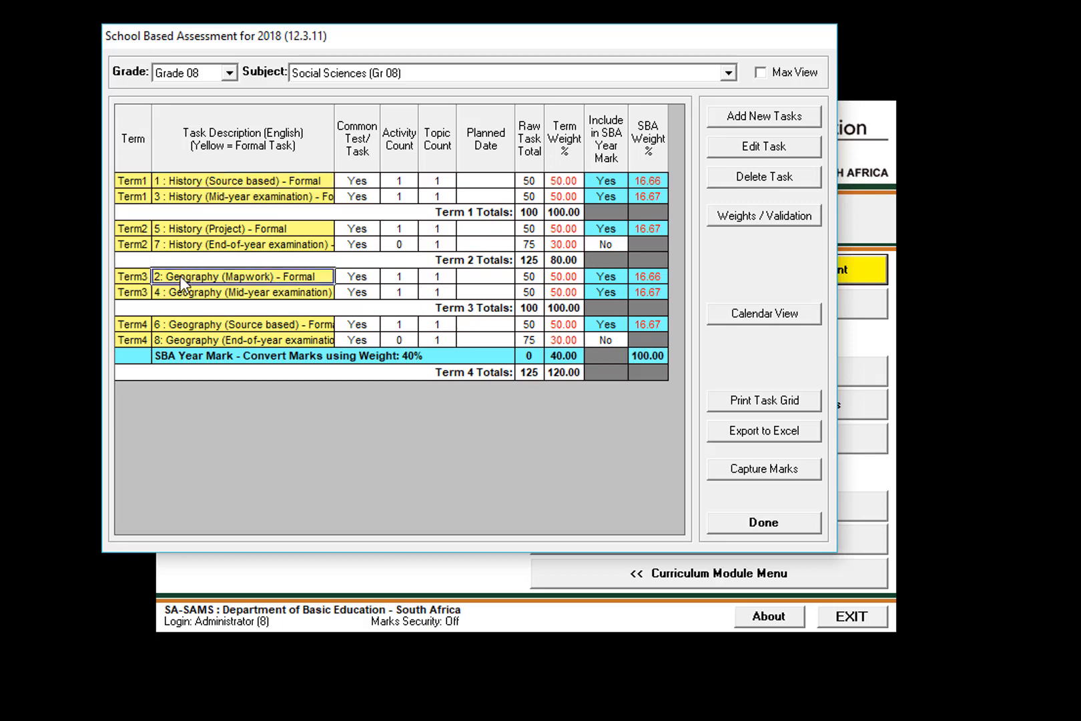
{"action": "left_click", "coordinate": [209, 229]}
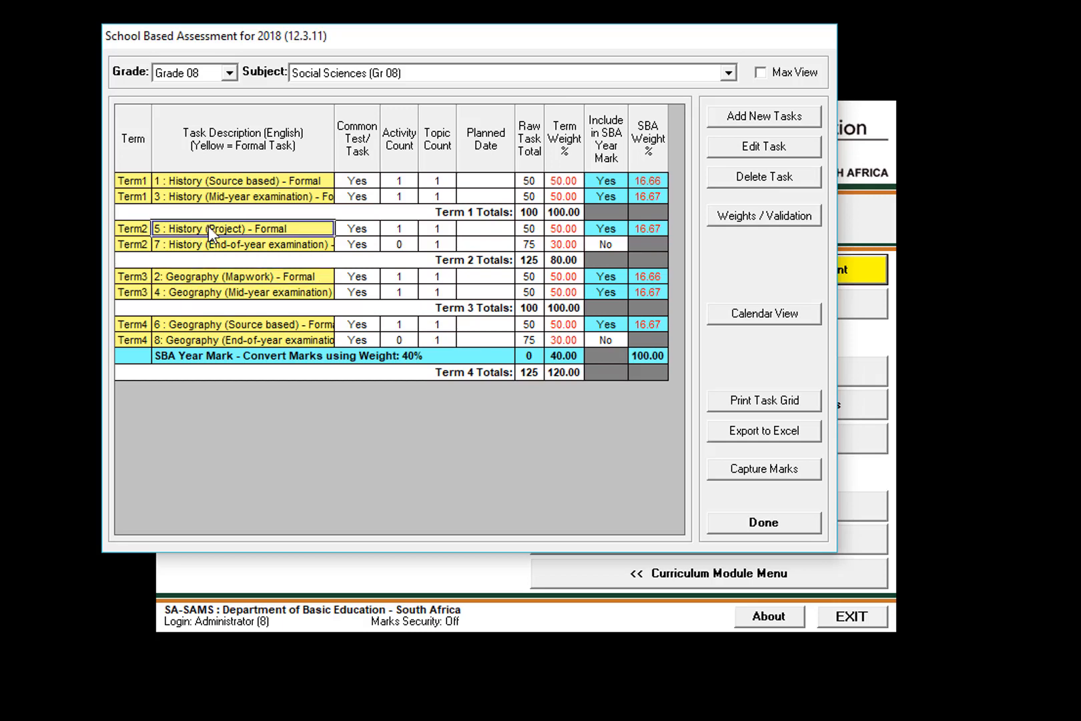
{"action": "left_click", "coordinate": [201, 243]}
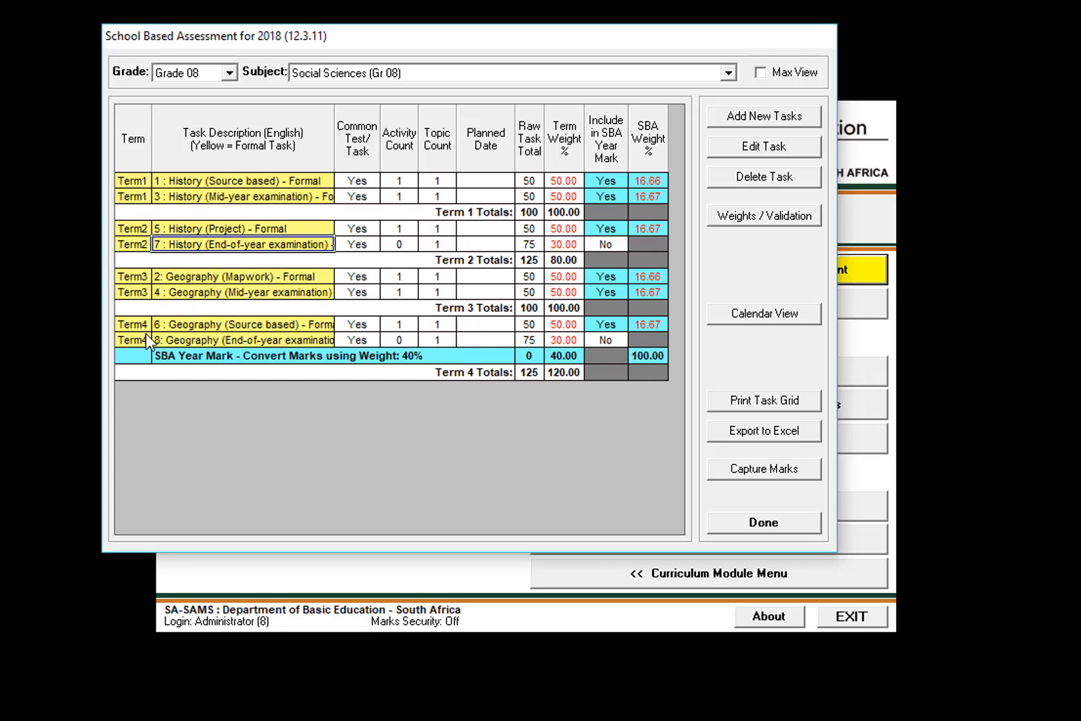
{"action": "left_click", "coordinate": [245, 232]}
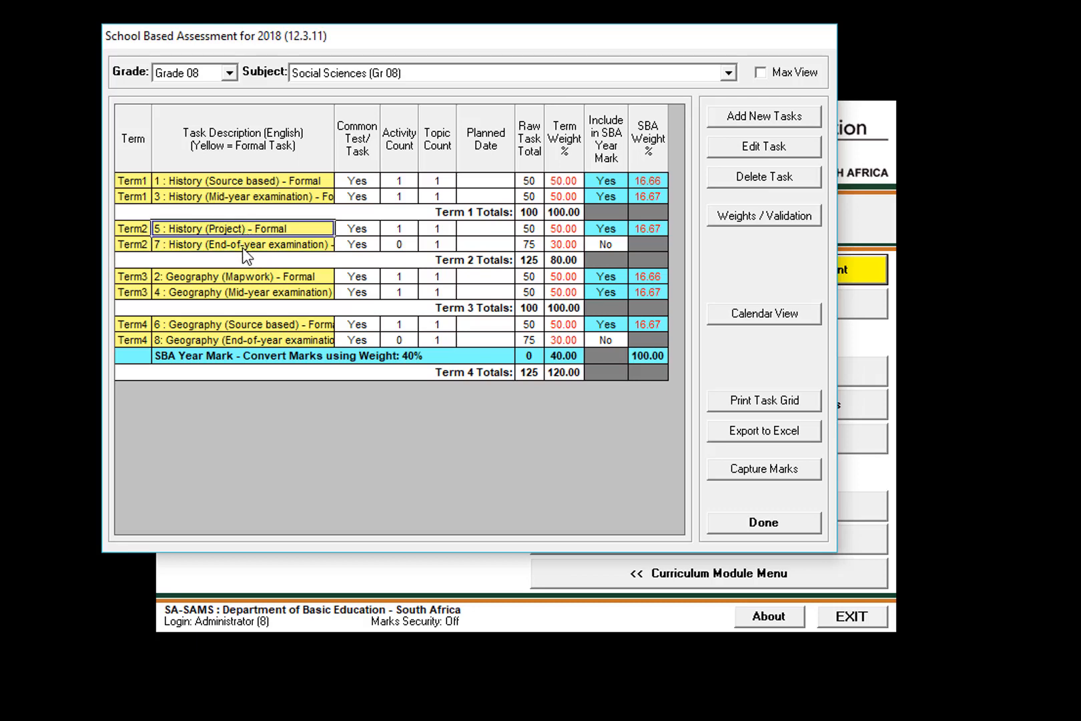
{"action": "left_click", "coordinate": [242, 245]}
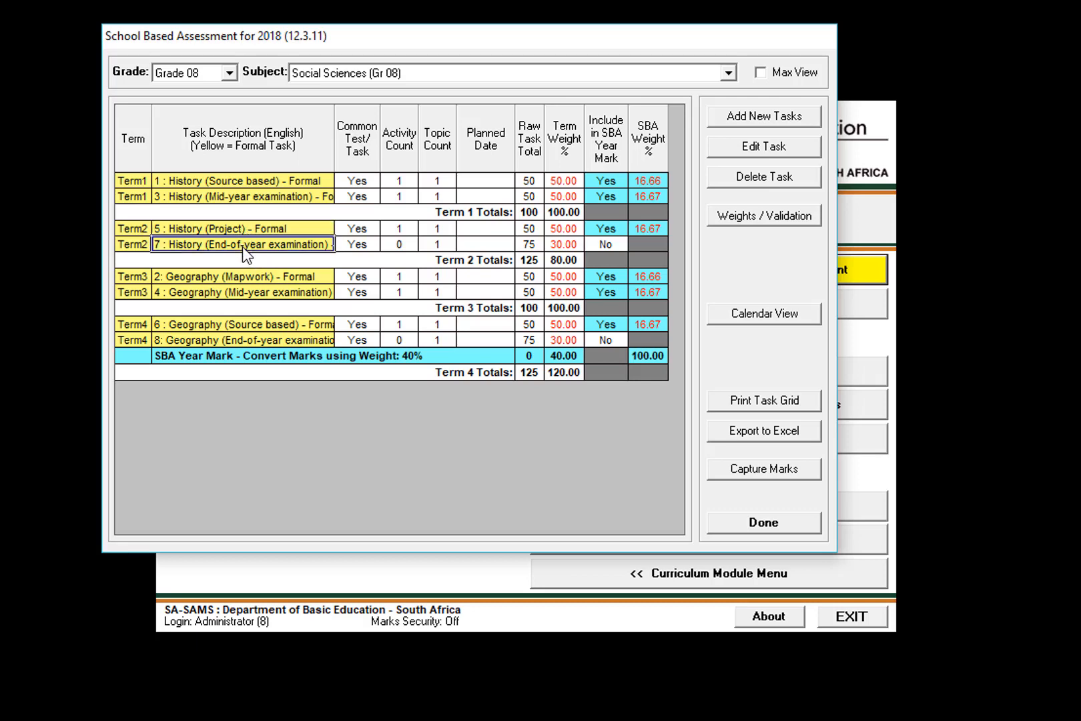
Review the order of the History and Geography tasks across all terms, and close the School Based Assessment window.
{"action": "left_click", "coordinate": [230, 178]}
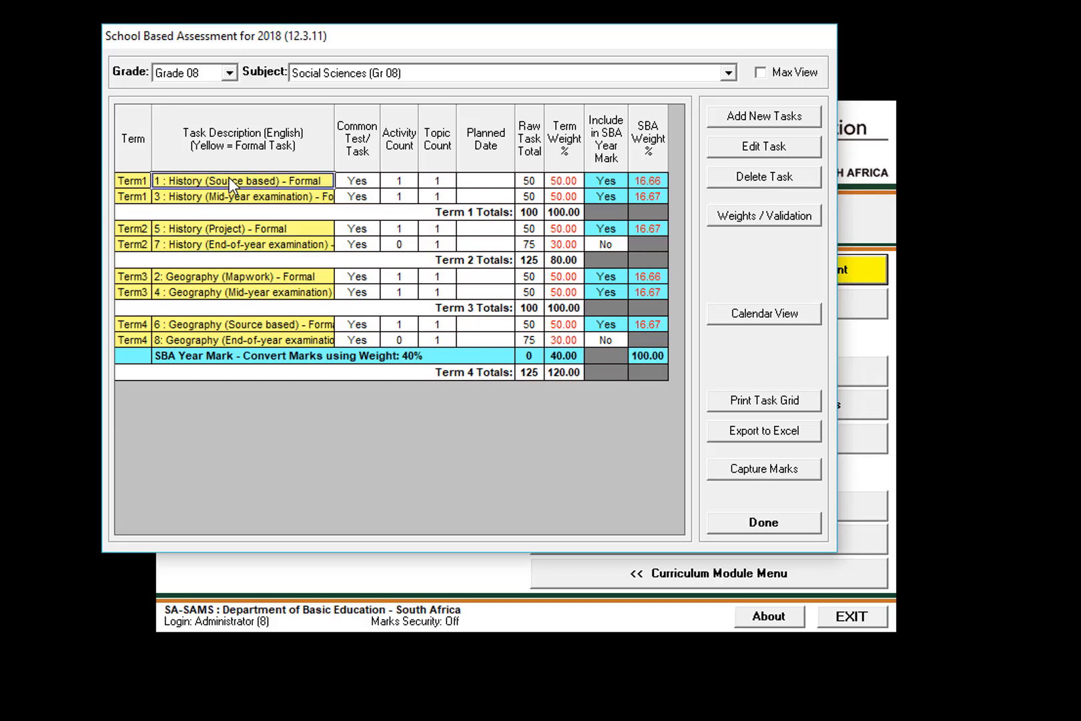
{"action": "left_click", "coordinate": [223, 200]}
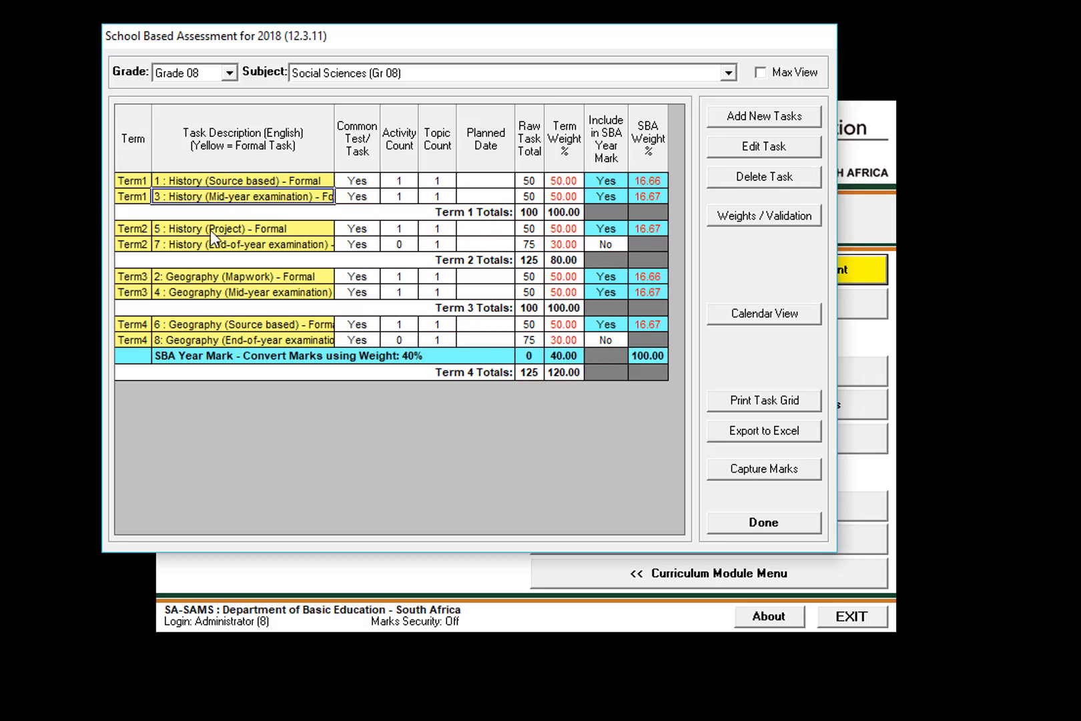
{"action": "left_click", "coordinate": [210, 230]}
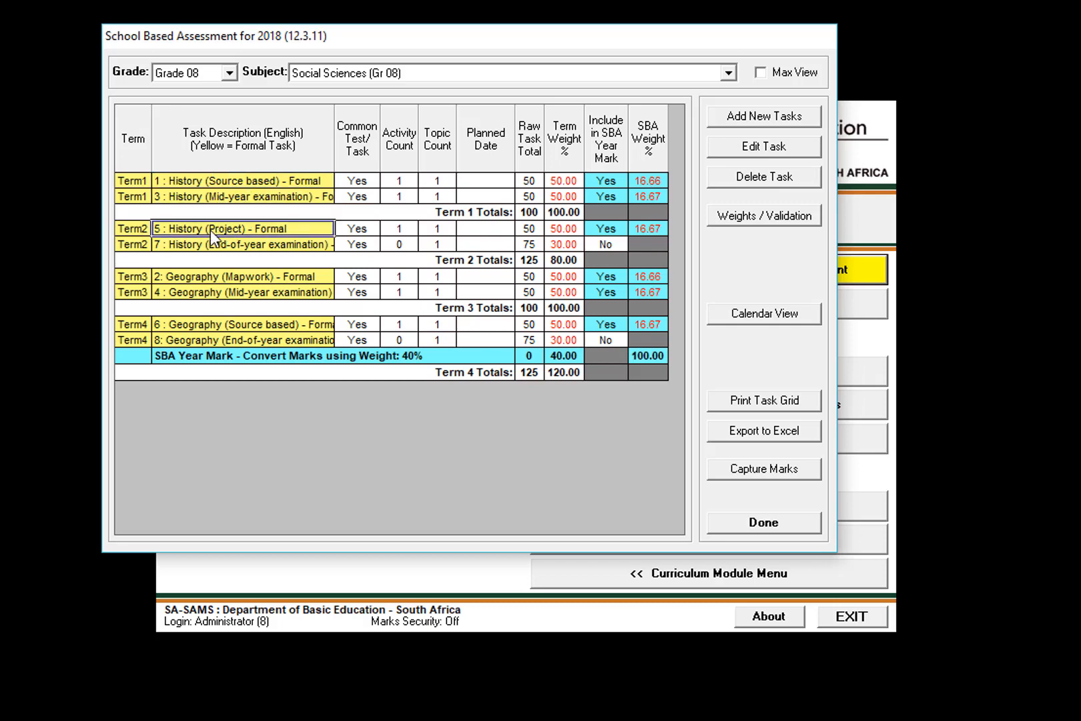
{"action": "left_click", "coordinate": [210, 244]}
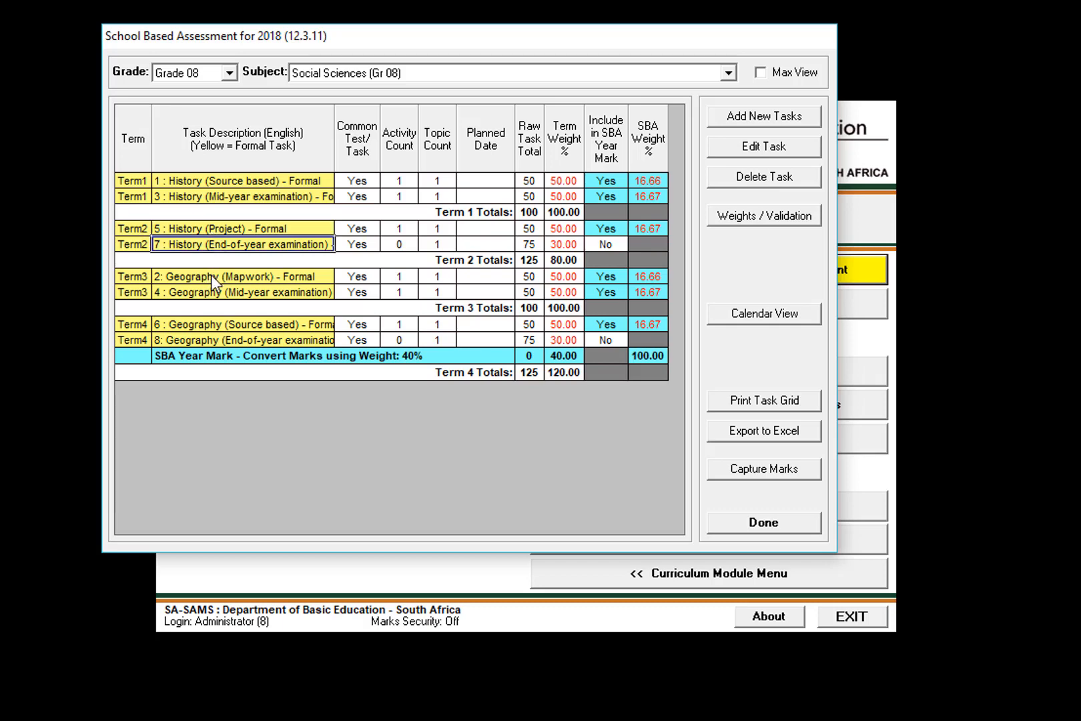
{"action": "left_click", "coordinate": [211, 276]}
{"action": "left_click", "coordinate": [208, 293]}
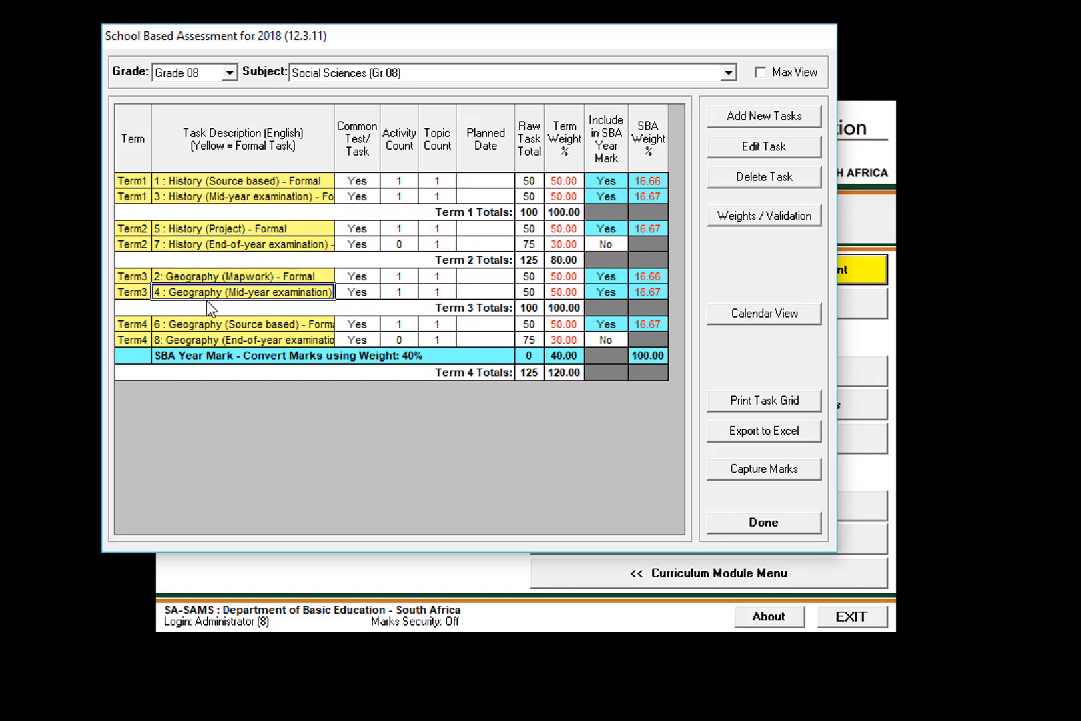
{"action": "left_click", "coordinate": [203, 340]}
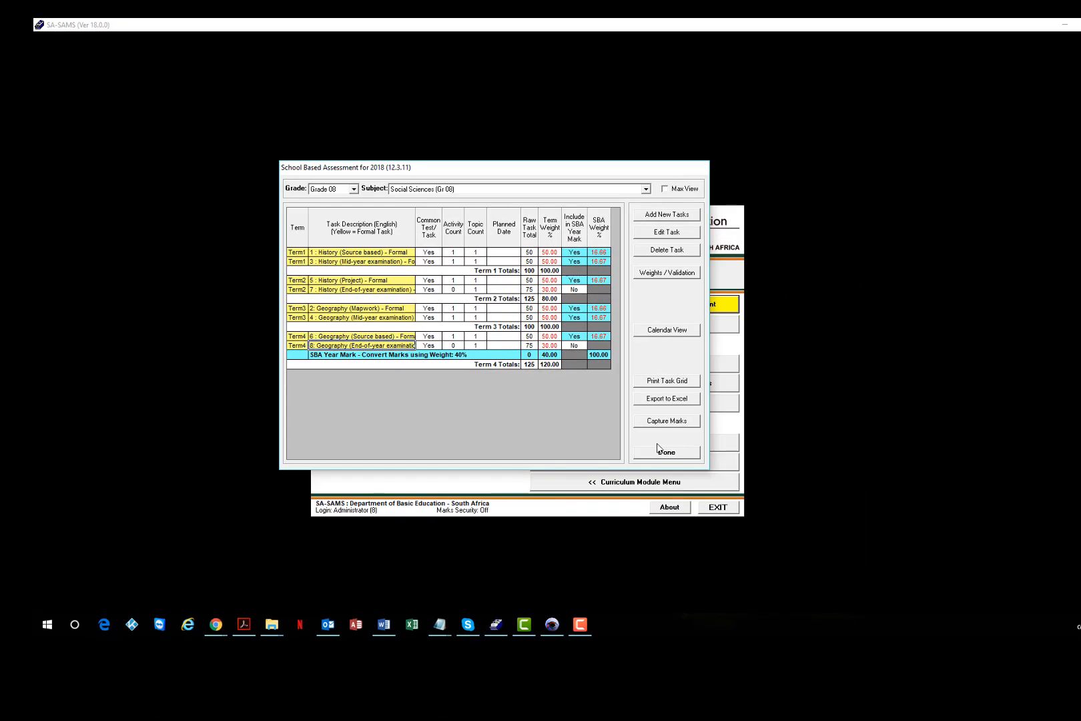
{"action": "left_click", "coordinate": [661, 453]}
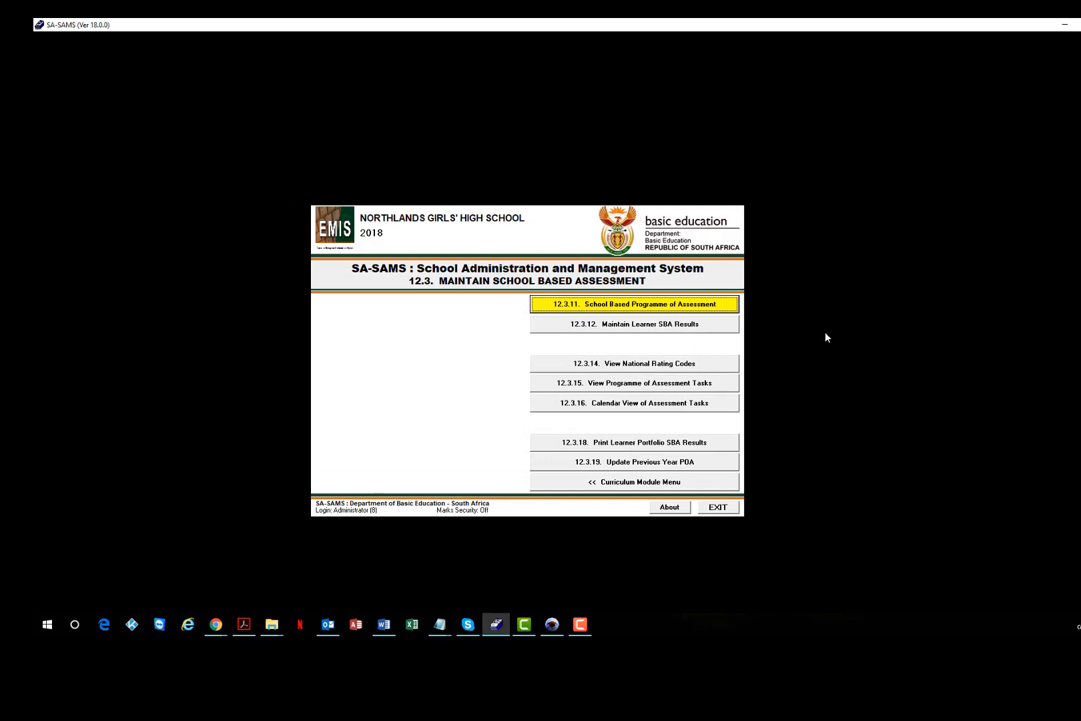
Switch to the SAMSSubjectCriteria table in Access and examine the Subjectid and Description columns for the Grade 8 tasks.
{"action": "key", "text": "alt+Tab"}
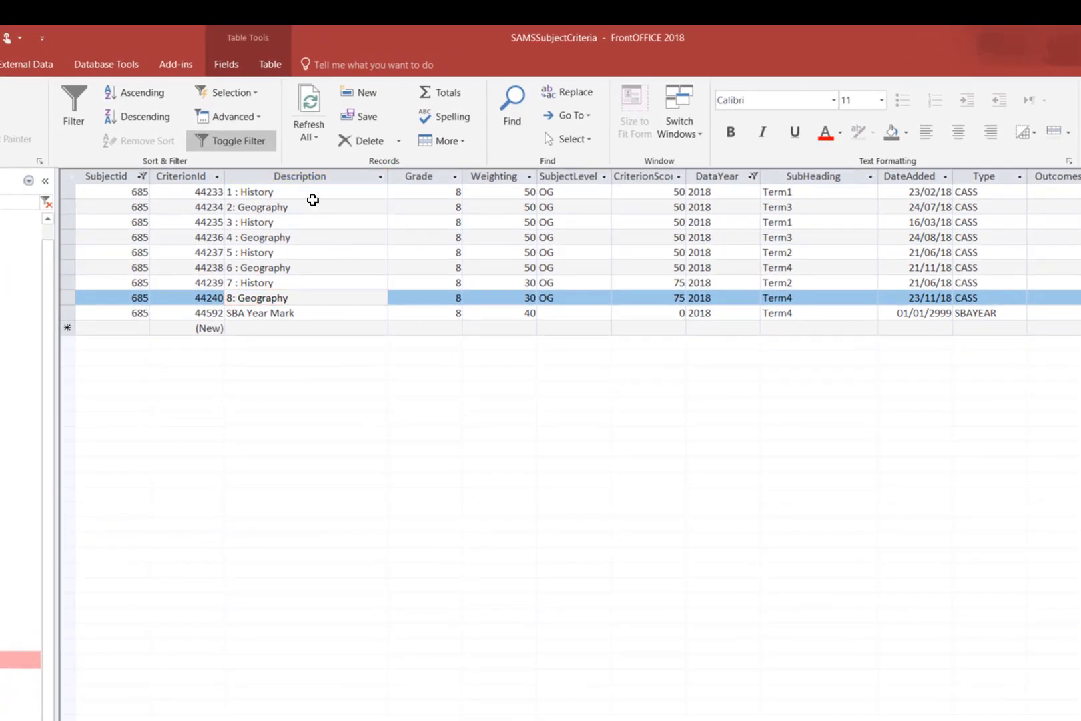
{"action": "left_click", "coordinate": [311, 207]}
{"action": "left_click_drag", "start_coordinate": [311, 206], "coordinate": [50, 251]}
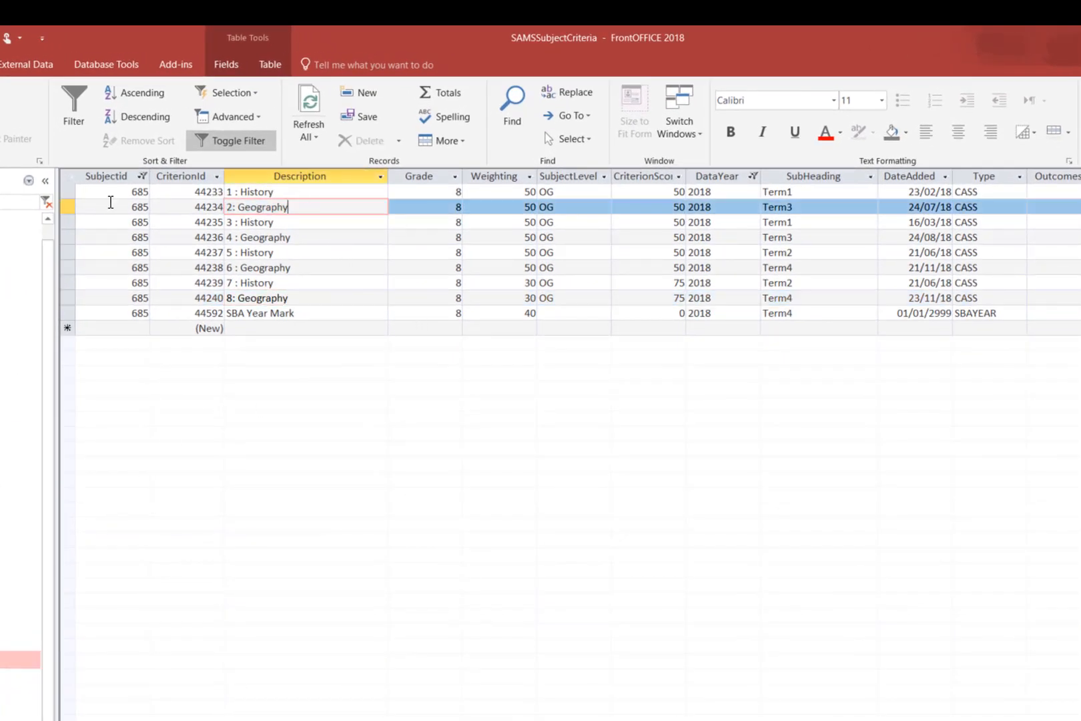
{"action": "left_click", "coordinate": [111, 192]}
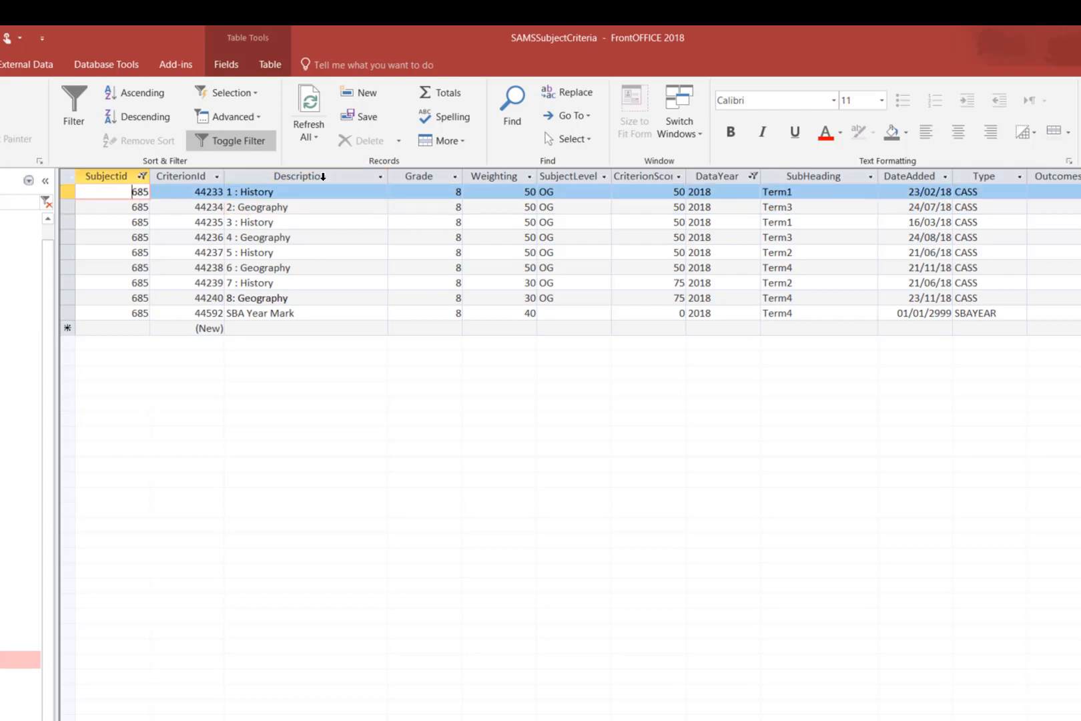
{"action": "left_click", "coordinate": [325, 177]}
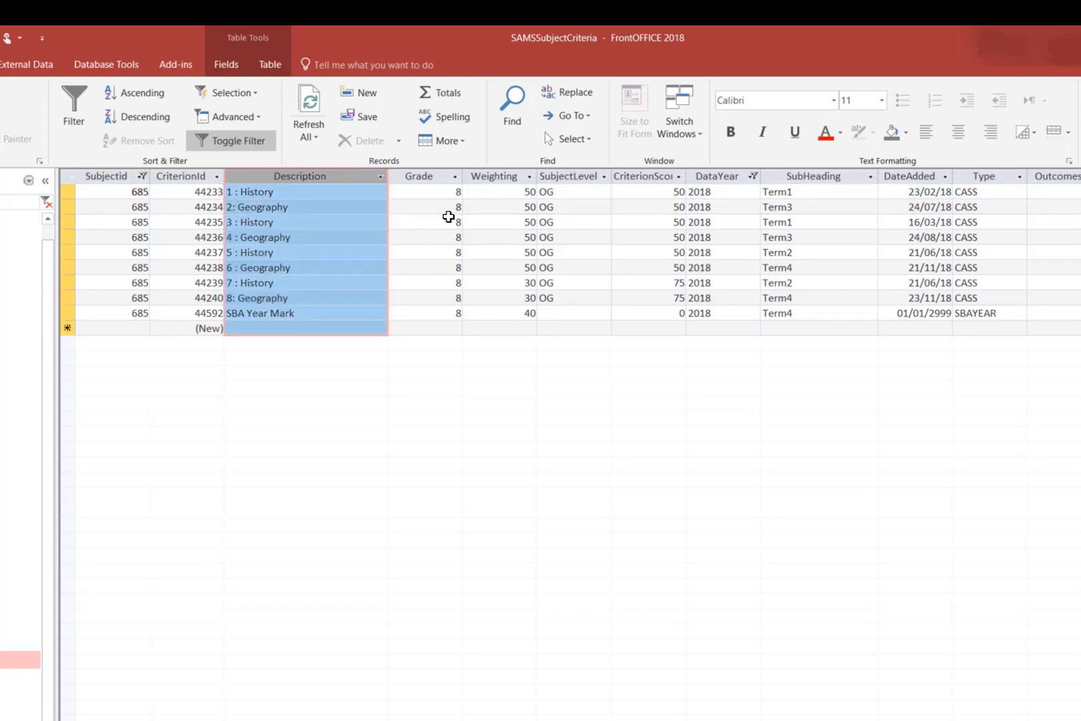
Compare the task descriptions with their assigned terms in the SubHeading column of the SAMSSubjectCriteria table.
{"action": "left_click", "coordinate": [576, 224]}
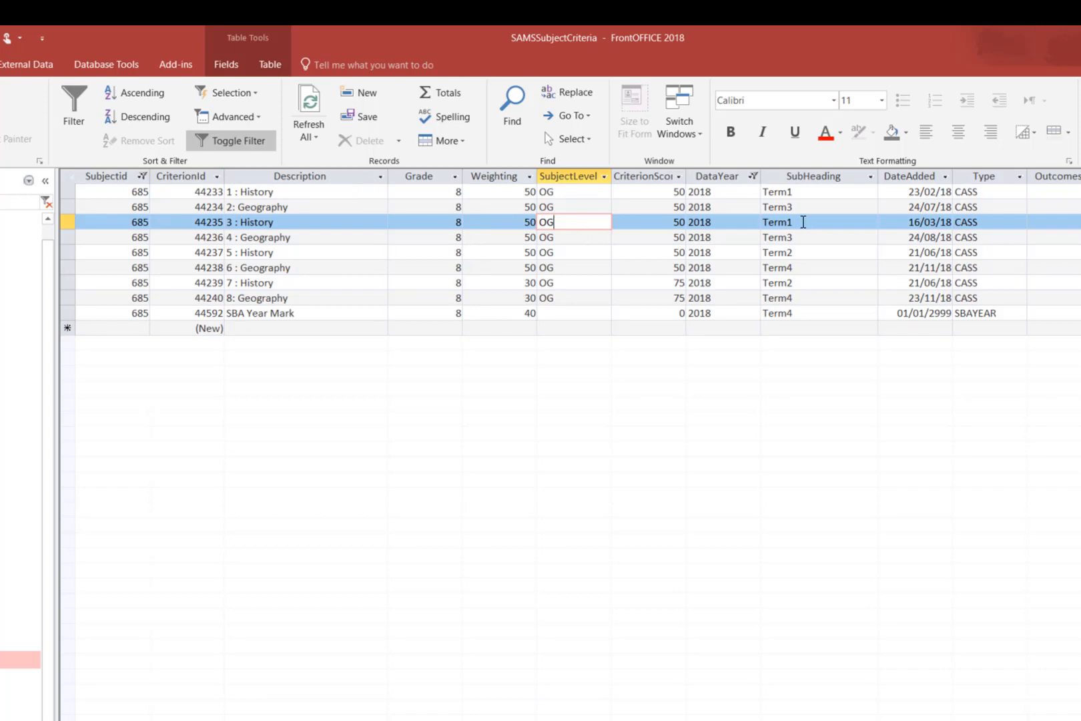
{"action": "left_click", "coordinate": [821, 207]}
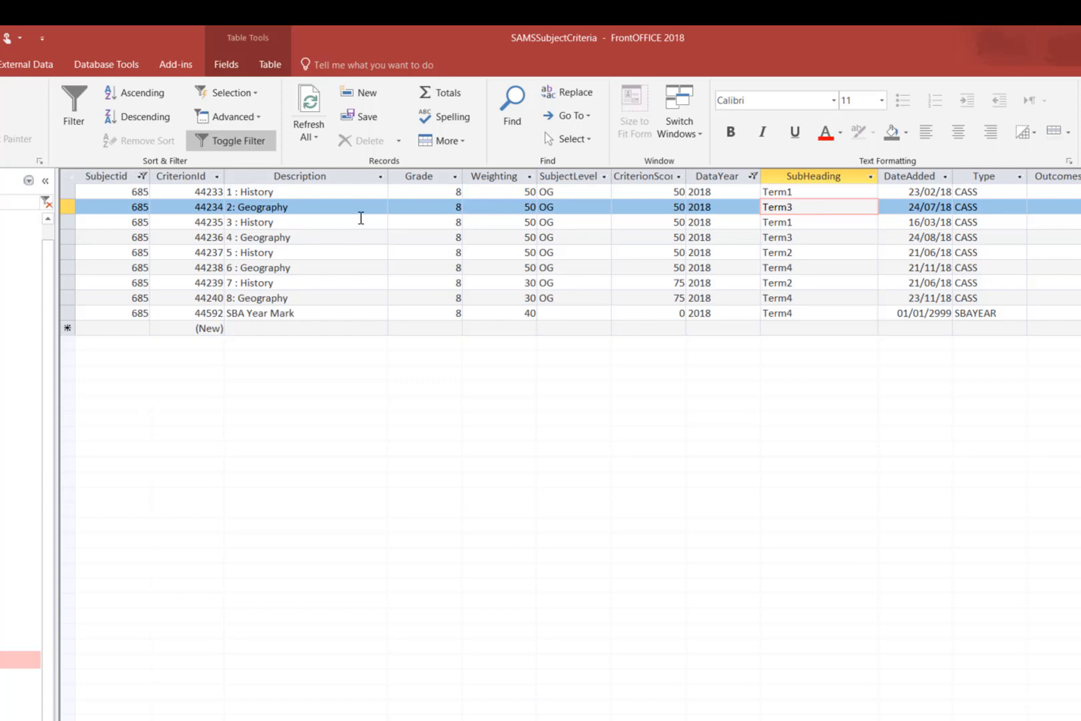
{"action": "left_click", "coordinate": [350, 208]}
{"action": "left_click", "coordinate": [815, 209]}
{"action": "left_click", "coordinate": [805, 224]}
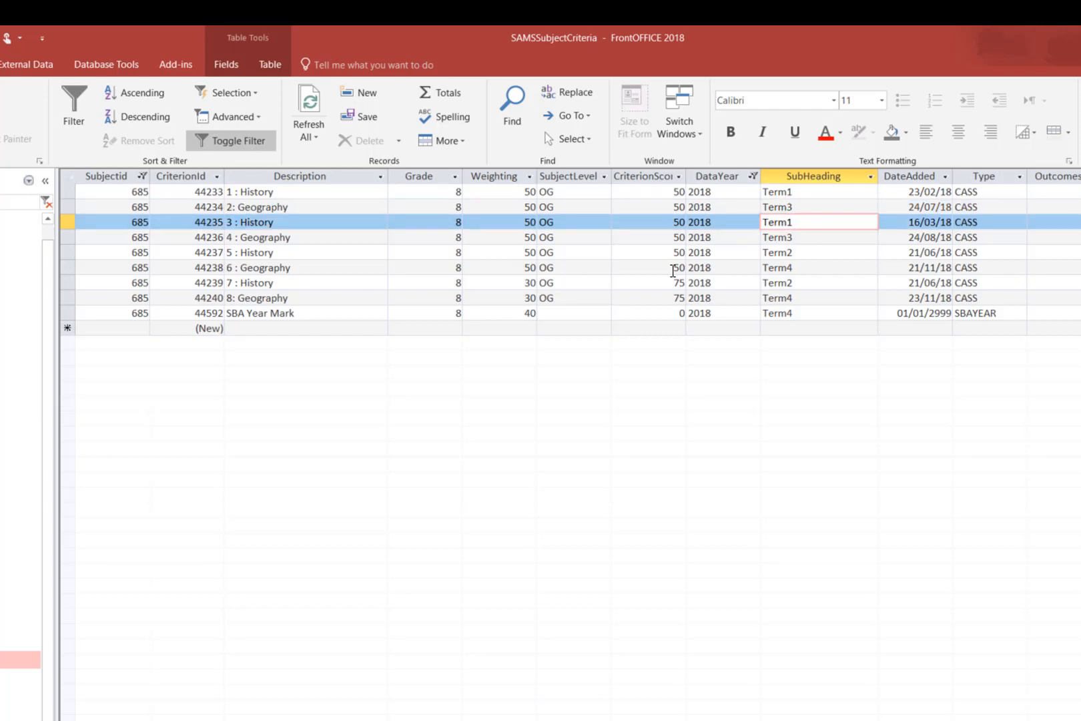
{"action": "left_click", "coordinate": [317, 221]}
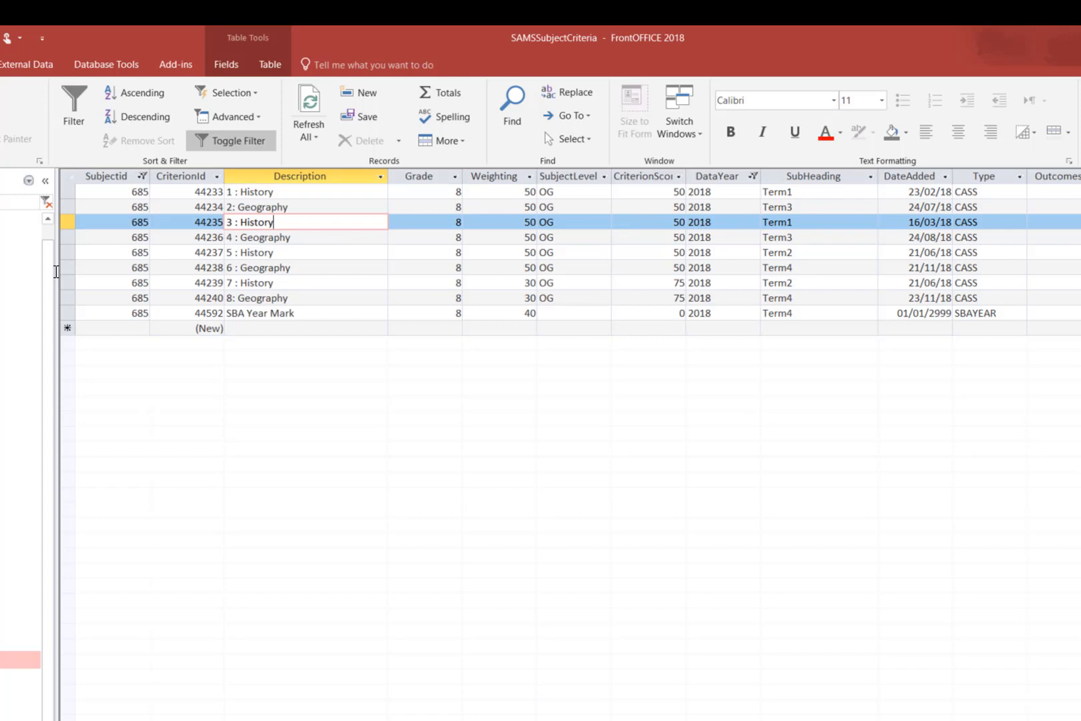
{"action": "left_click", "coordinate": [811, 221]}
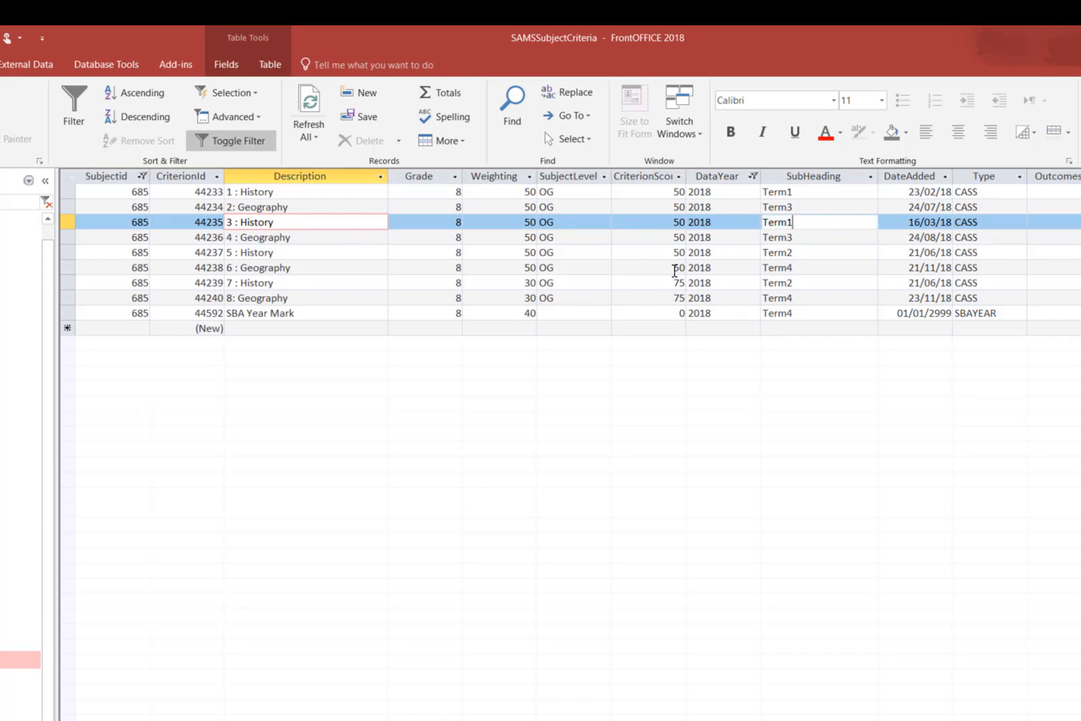
{"action": "left_click", "coordinate": [803, 235]}
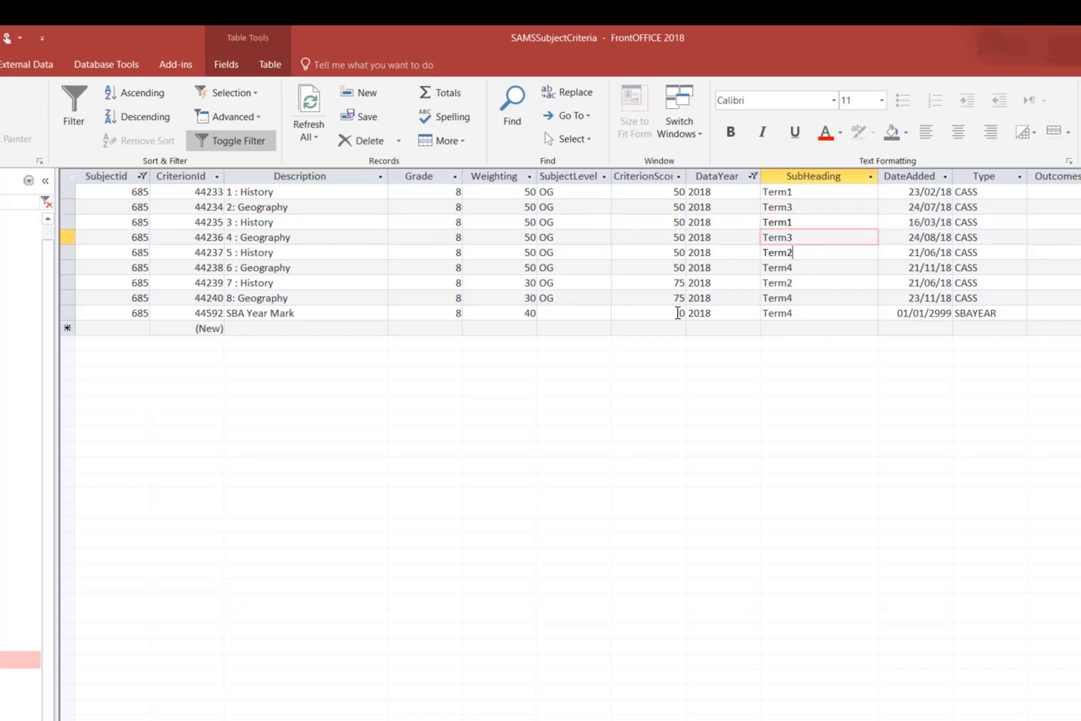
{"action": "left_click", "coordinate": [795, 253]}
{"action": "left_click", "coordinate": [815, 279]}
Examine the DateAdded values of tasks 2 and 3, and the RecLocked column for all the task records.
{"action": "left_click", "coordinate": [904, 205]}
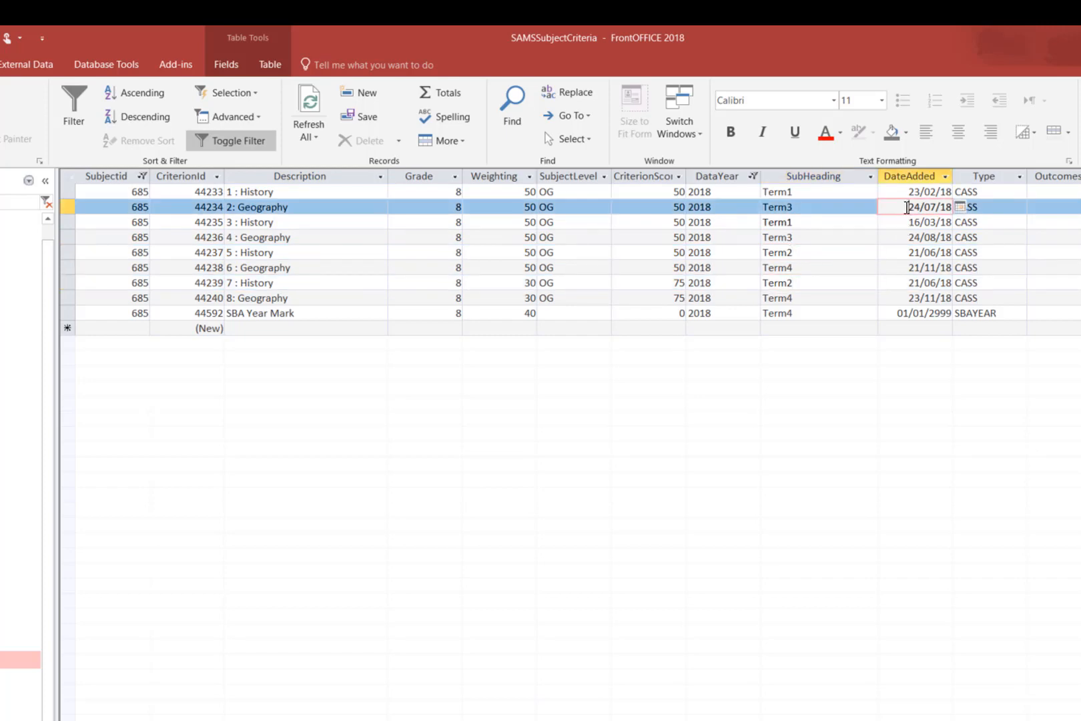
{"action": "left_click", "coordinate": [901, 221]}
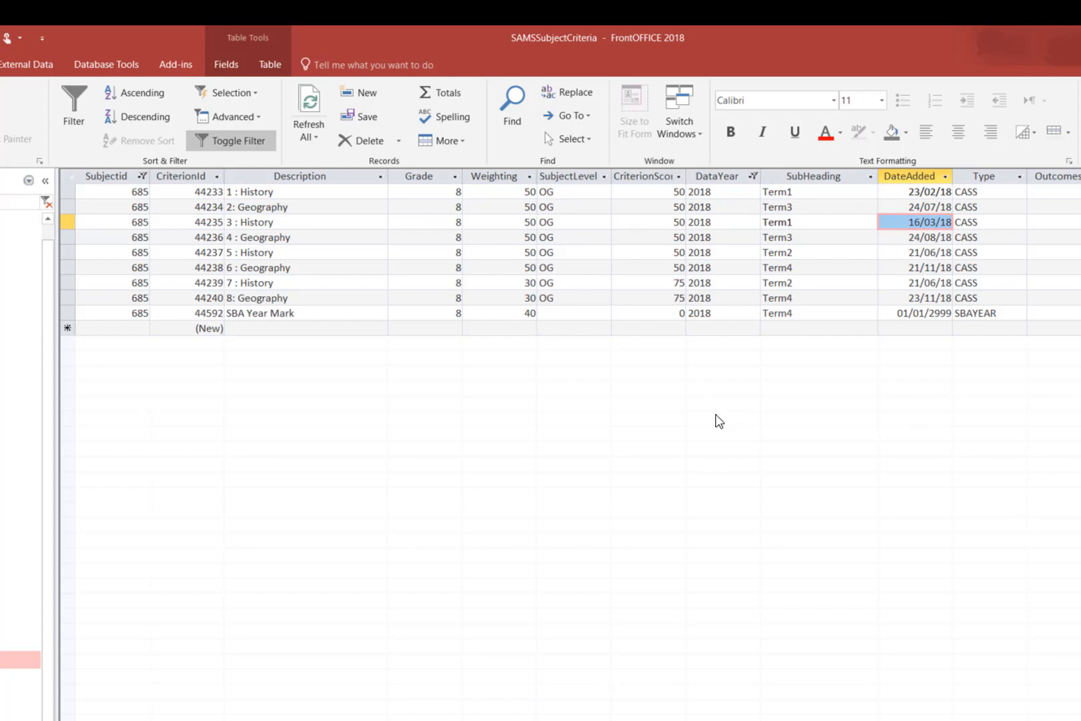
{"action": "scroll", "coordinate": [571, 254], "scroll_direction": "right", "scroll_amount": 12}
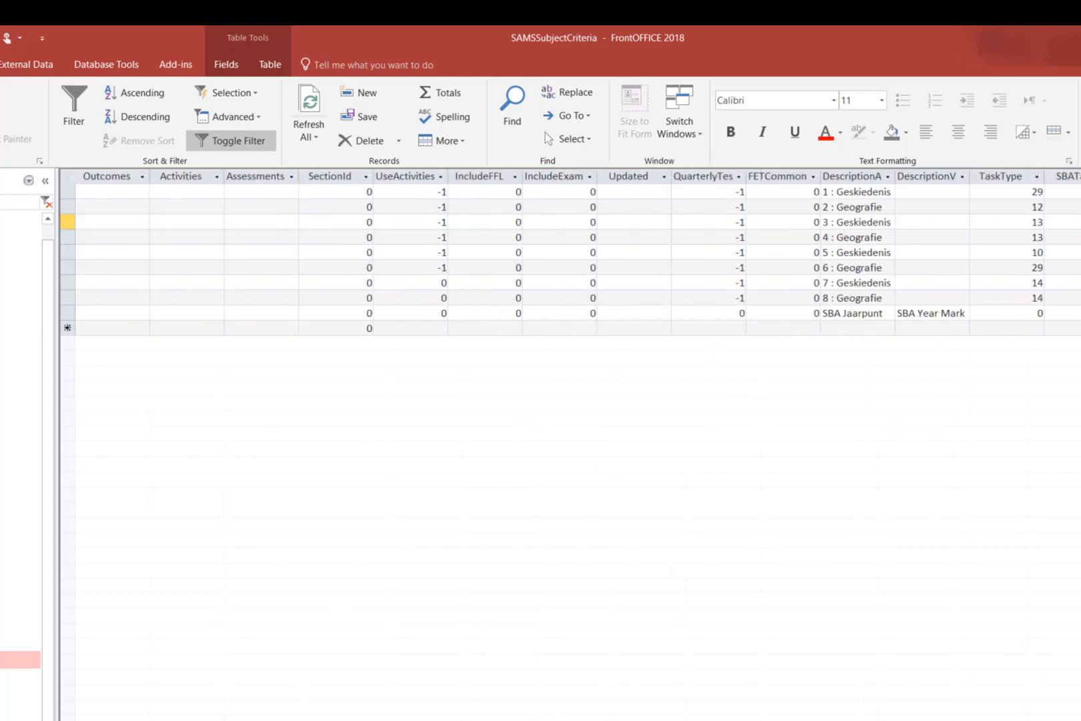
{"action": "scroll", "coordinate": [571, 254], "scroll_direction": "left", "scroll_amount": 3}
{"action": "scroll", "coordinate": [571, 253], "scroll_direction": "right", "scroll_amount": 15}
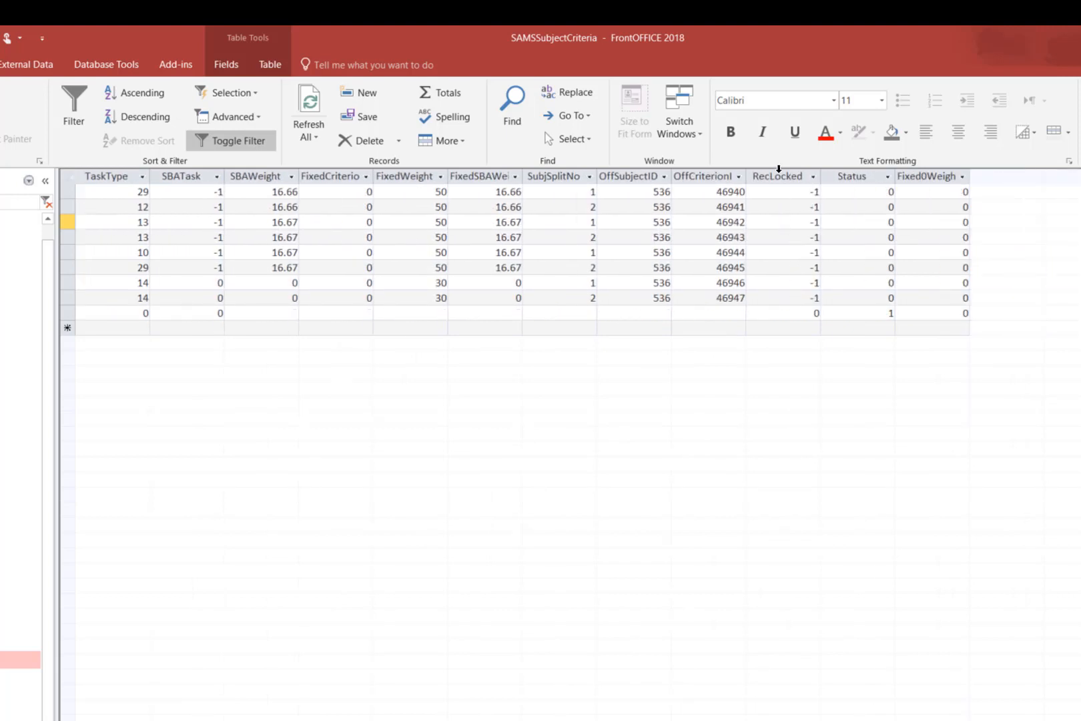
{"action": "left_click", "coordinate": [779, 175]}
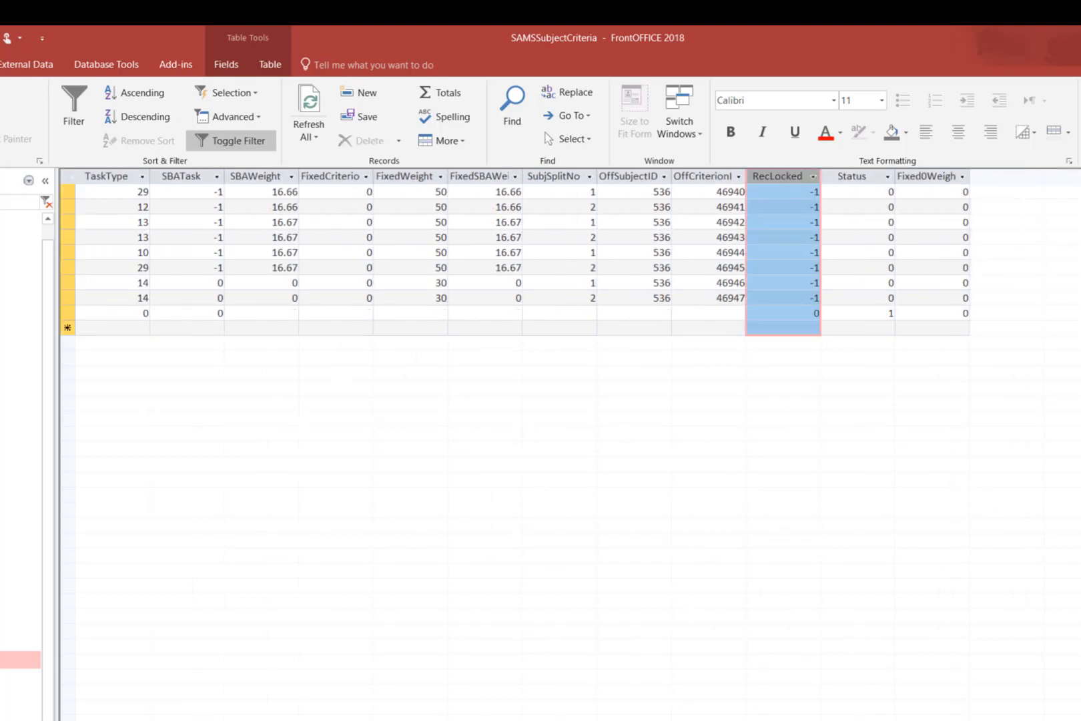
Close the SAMSSubjectCriteria table and switch back to the Maintain School Based Assessment menu in SA-SAMS.
{"action": "scroll", "coordinate": [561, 254], "scroll_direction": "left", "scroll_amount": 15}
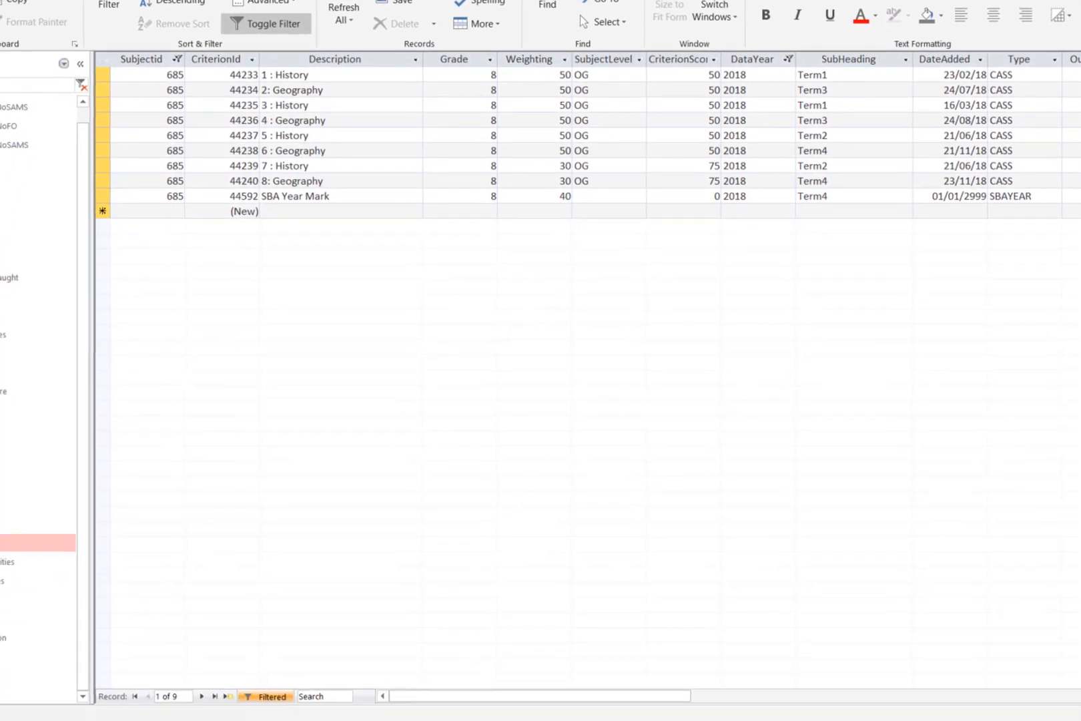
{"action": "key", "text": "ctrl+w"}
{"action": "left_click", "coordinate": [693, 371]}
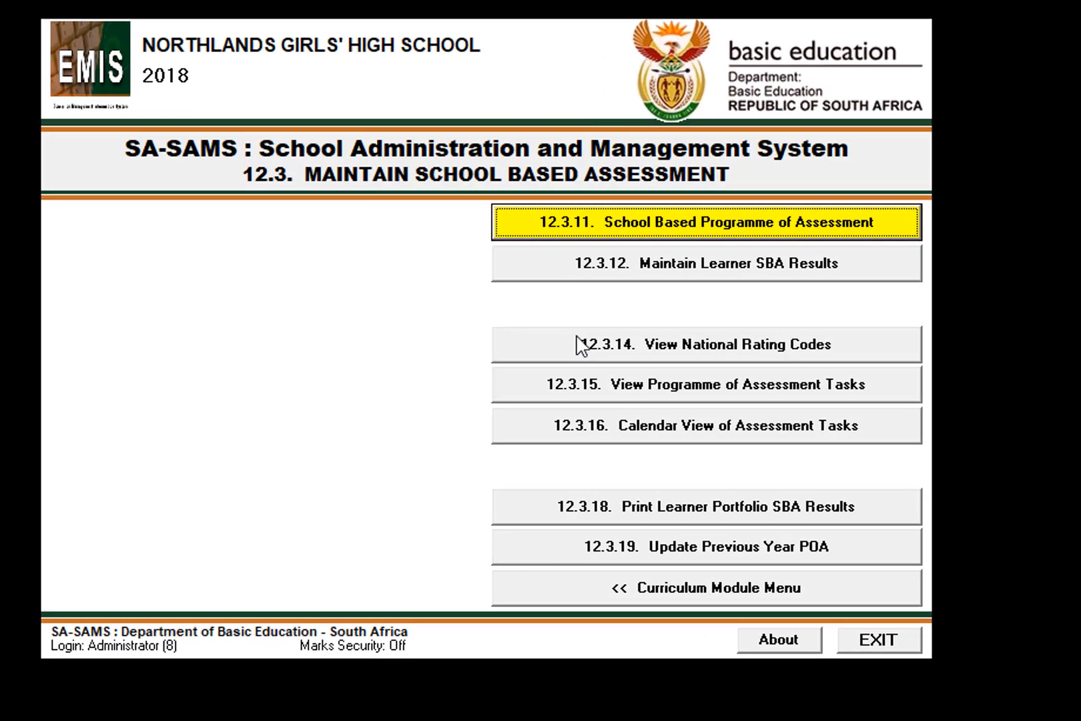
Open the School Based Programme of Assessment and examine the Grade 8 Social Sciences term weights and the History and Geography task descriptions.
{"action": "left_click", "coordinate": [663, 222]}
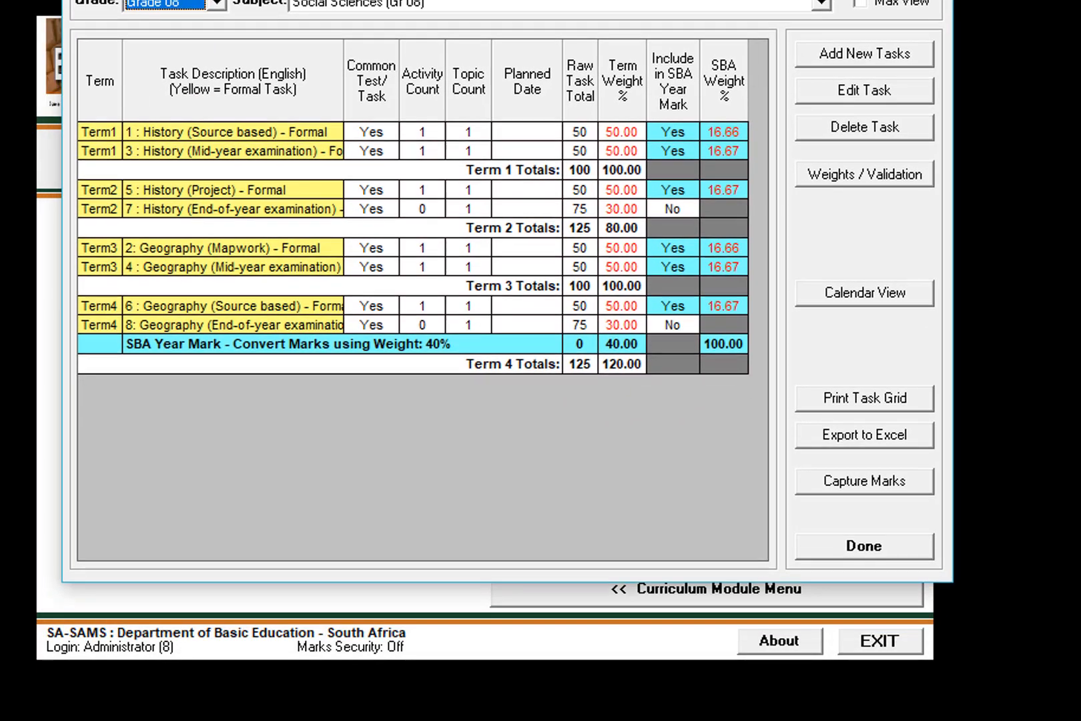
{"action": "left_click", "coordinate": [622, 187]}
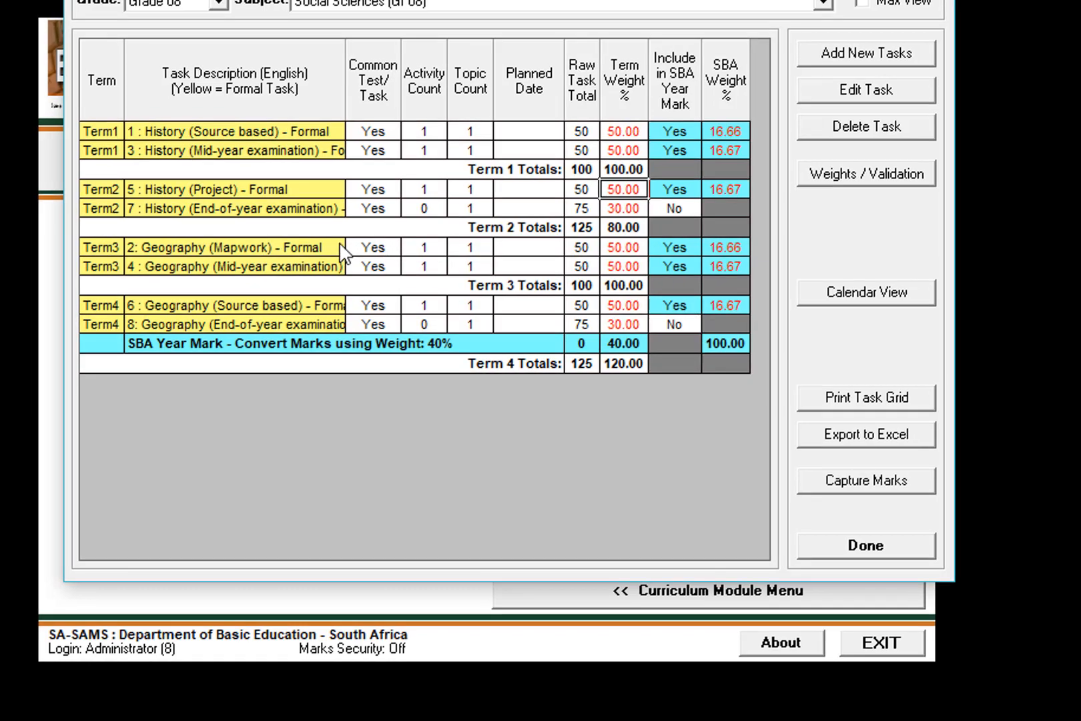
{"action": "left_click", "coordinate": [245, 244]}
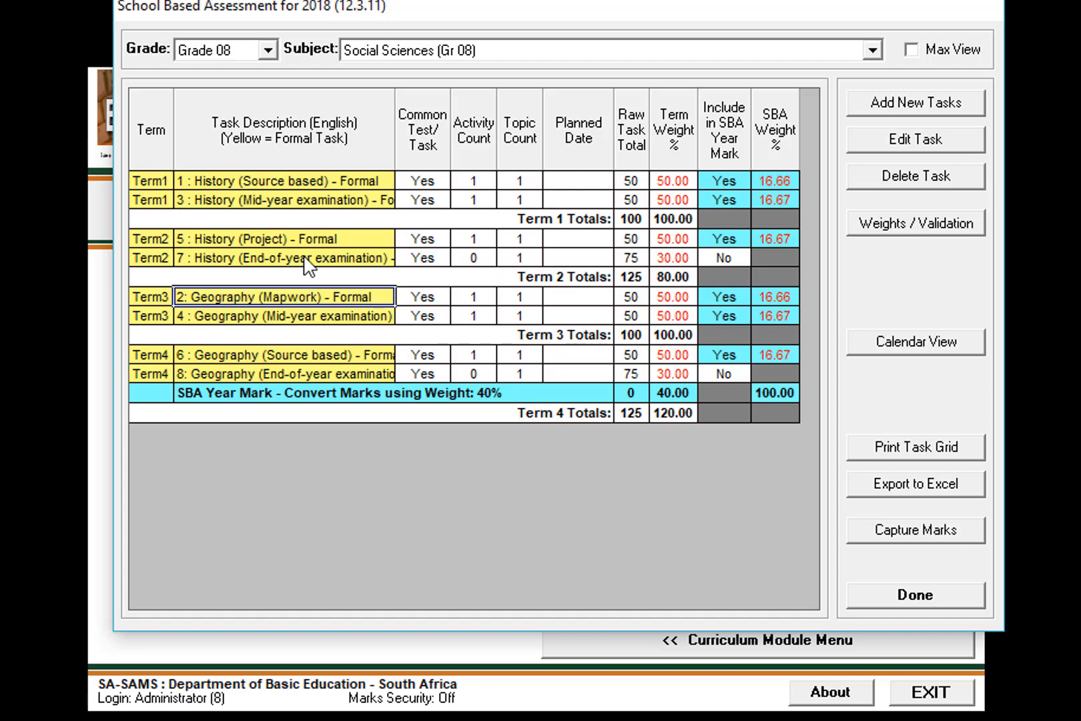
{"action": "left_click", "coordinate": [307, 263]}
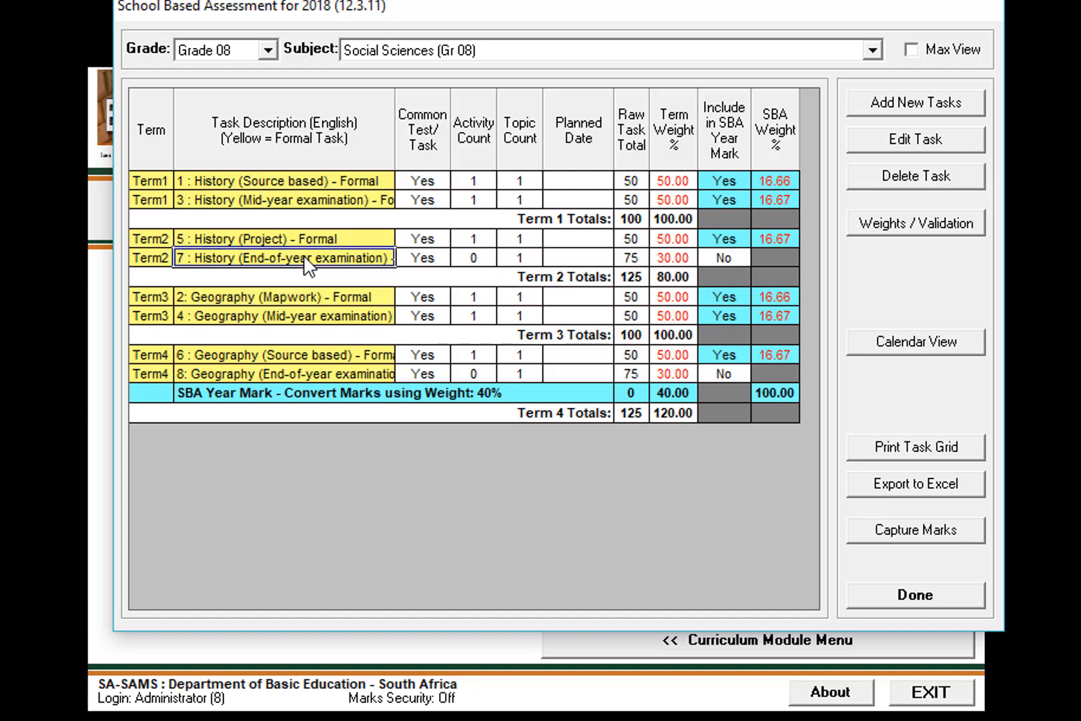
{"action": "left_click", "coordinate": [288, 239]}
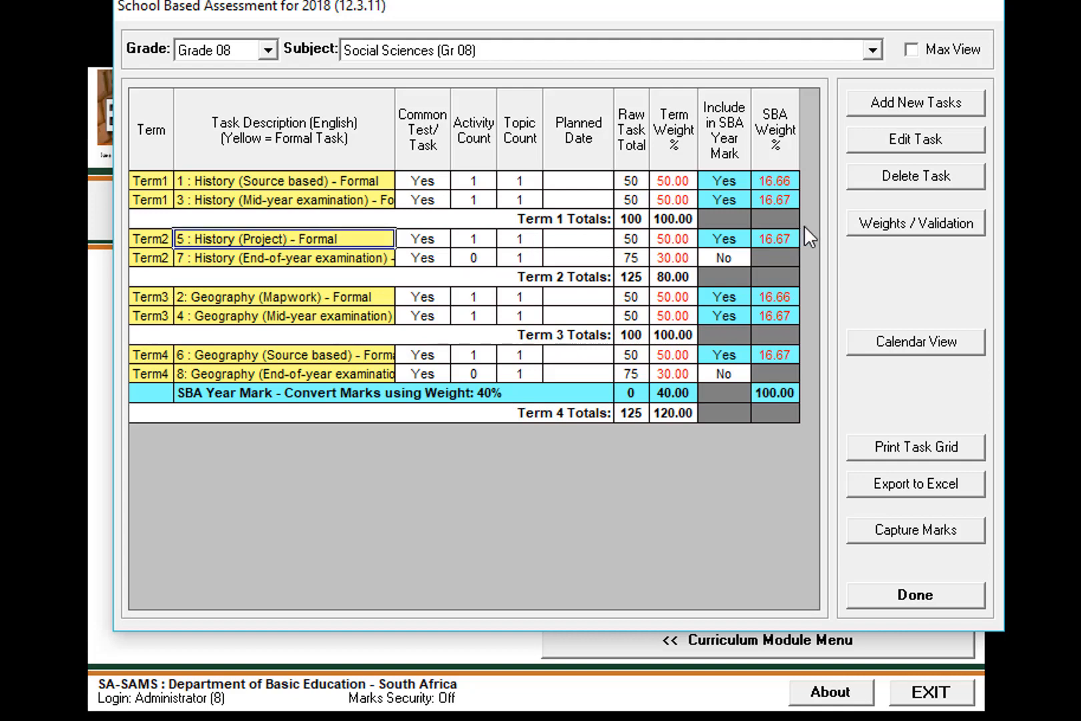
Examine the SBA Weight % values of History tasks 5, 3 and 1.
{"action": "left_click", "coordinate": [780, 235]}
{"action": "left_click", "coordinate": [779, 199]}
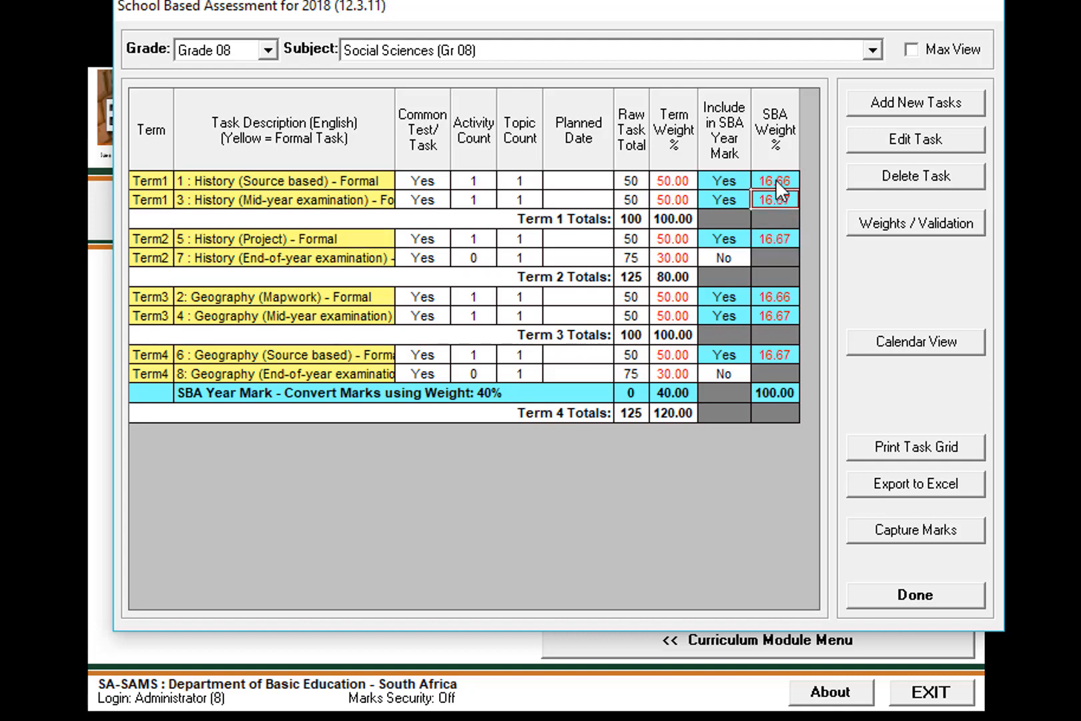
{"action": "left_click", "coordinate": [776, 179]}
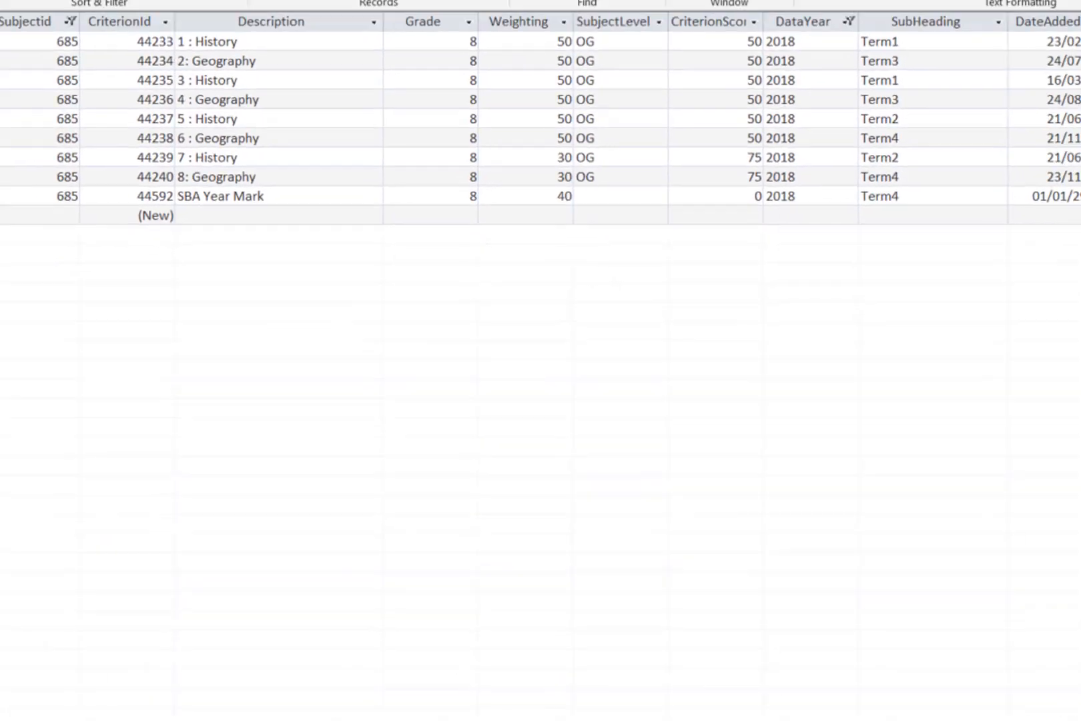
Switch to the Access table and inspect the columns of the Grade 8 Social Sciences task records for 2018.
{"action": "scroll", "coordinate": [541, 361], "scroll_direction": "right", "scroll_amount": 10}
{"action": "scroll", "coordinate": [541, 361], "scroll_direction": "left", "scroll_amount": 3}
{"action": "scroll", "coordinate": [541, 360], "scroll_direction": "left", "scroll_amount": 10}
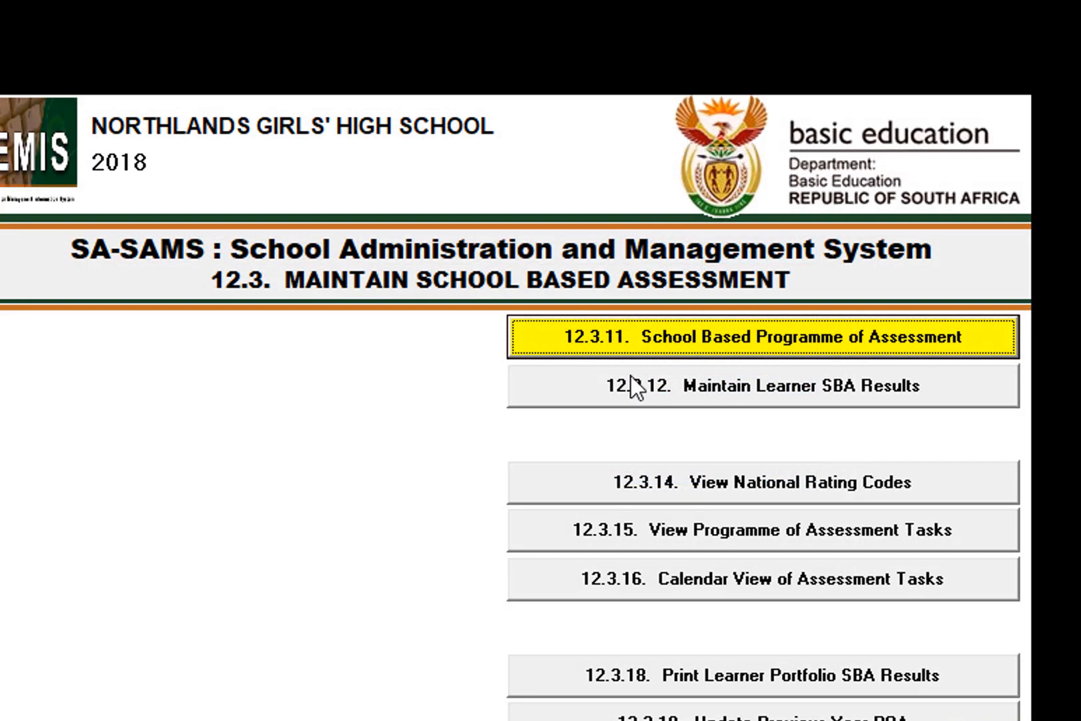
Switch back to SA-SAMS, load the Grade 8 Social Sciences Term1 marks in Maintain Learner SBA Results and look through the learners' task marks.
{"action": "left_click", "coordinate": [734, 392]}
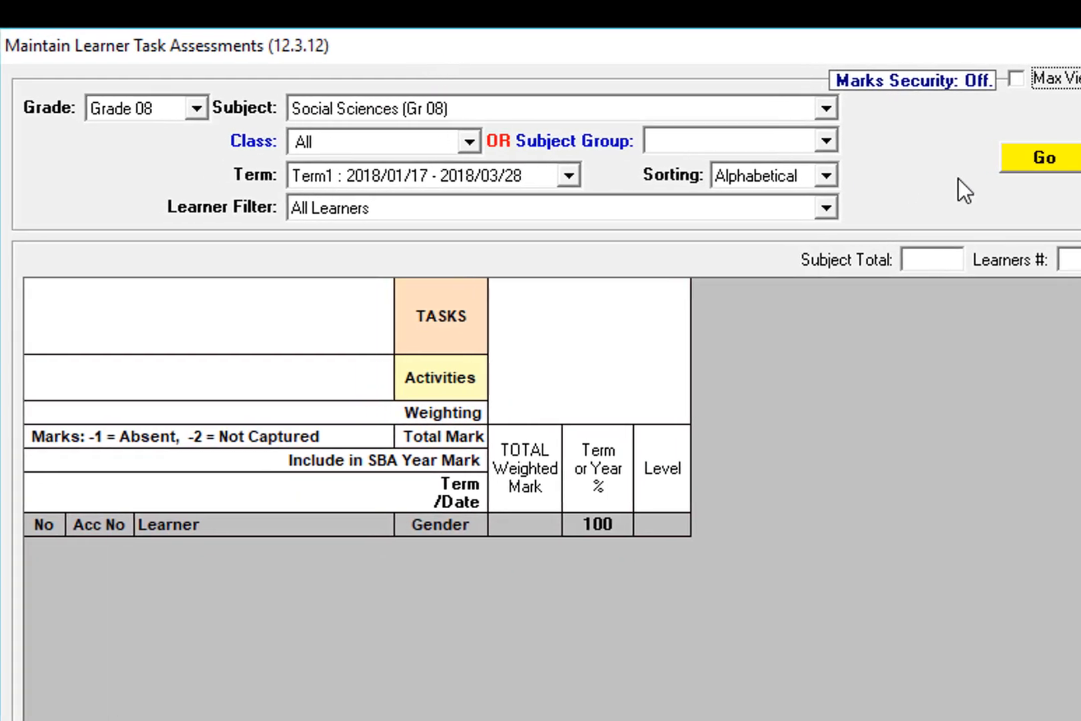
{"action": "left_click", "coordinate": [1053, 163]}
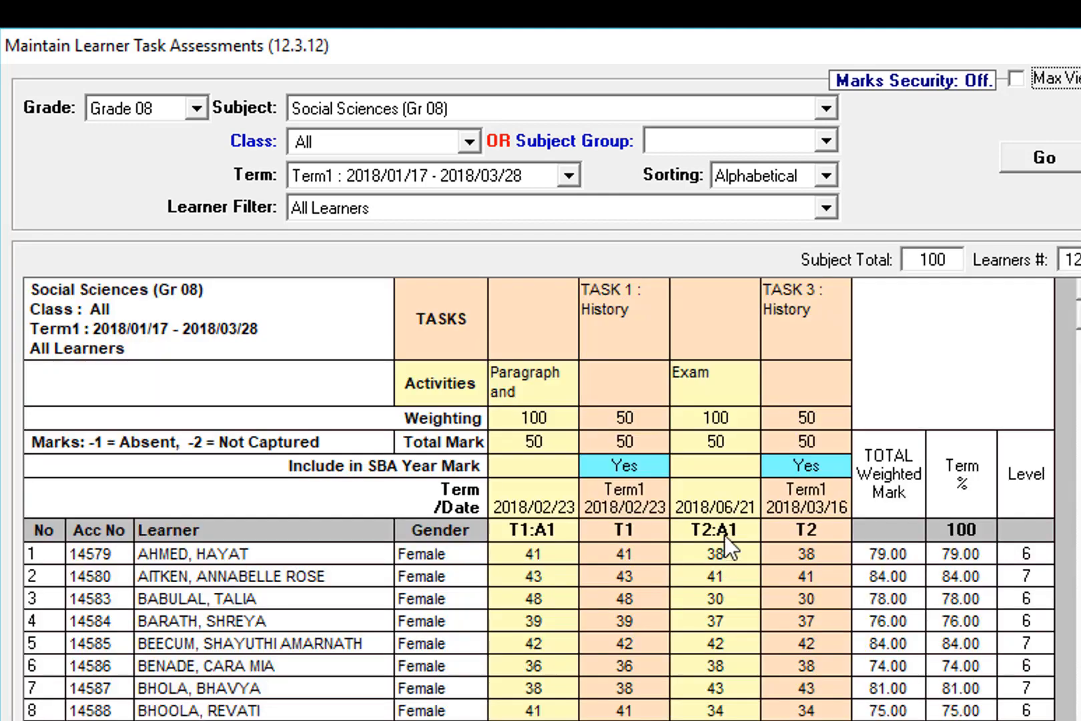
{"action": "scroll", "coordinate": [888, 525], "scroll_direction": "down", "scroll_amount": 6}
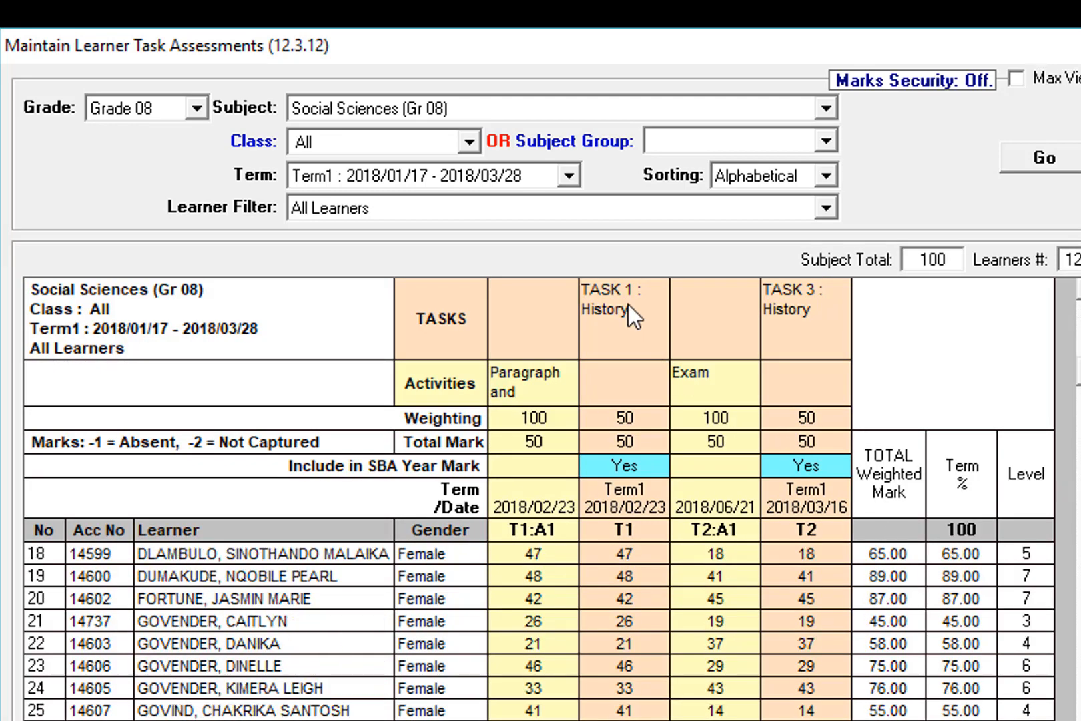
{"action": "scroll", "coordinate": [958, 456], "scroll_direction": "down", "scroll_amount": 5}
{"action": "scroll", "coordinate": [955, 459], "scroll_direction": "up", "scroll_amount": 11}
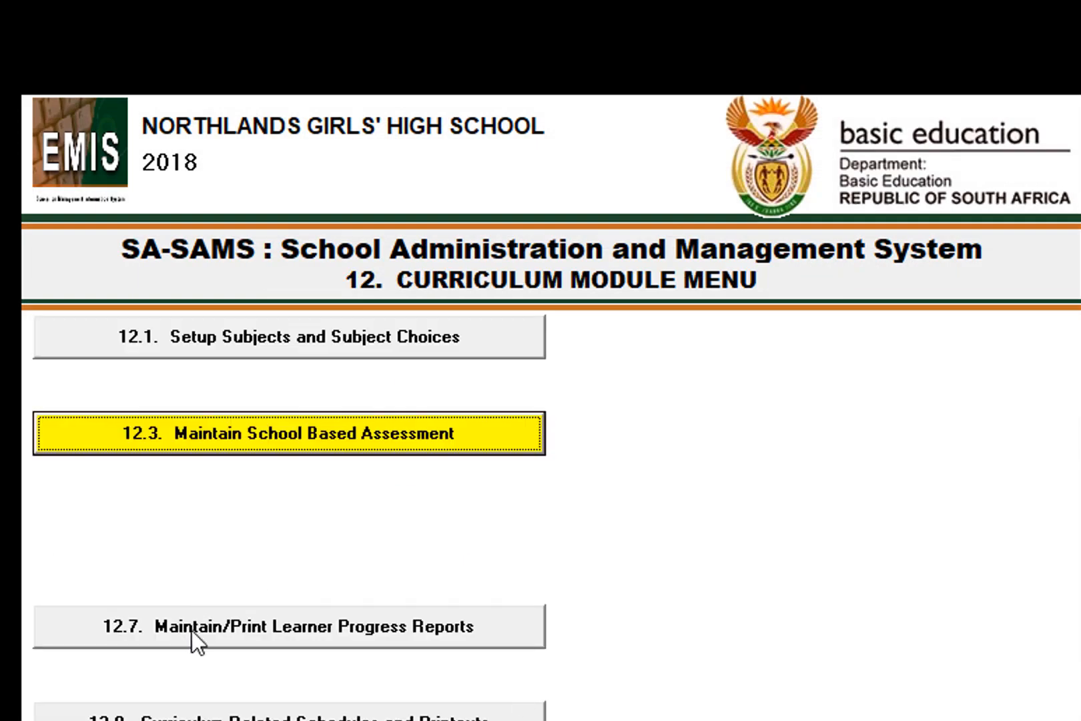
Open Maintain Learner Report Cycle Result and load the Term1 progress results for Grade 8 Social Sciences.
{"action": "left_click", "coordinate": [191, 630]}
{"action": "left_click", "coordinate": [811, 580]}
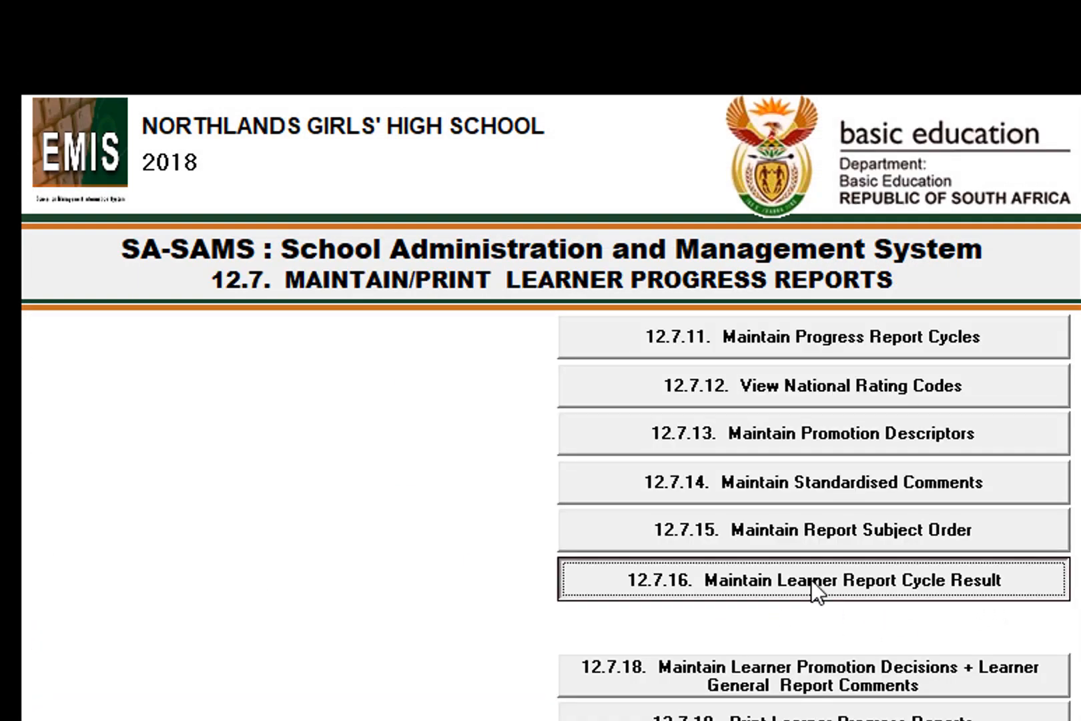
{"action": "left_click", "coordinate": [256, 431]}
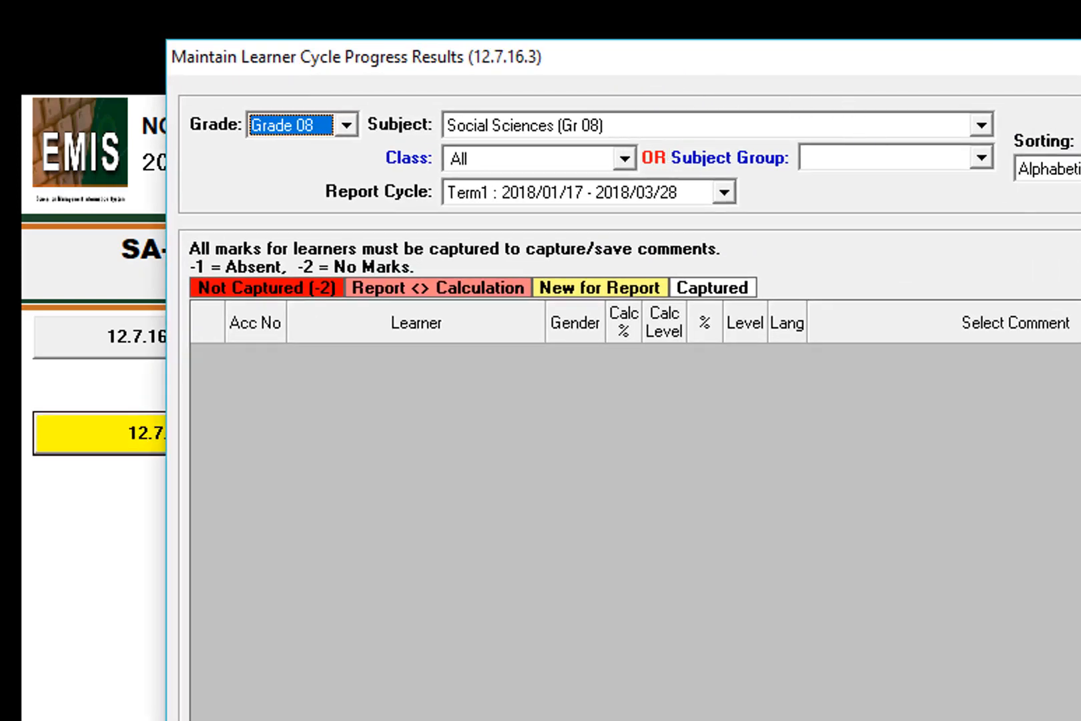
{"action": "left_click", "coordinate": [734, 149]}
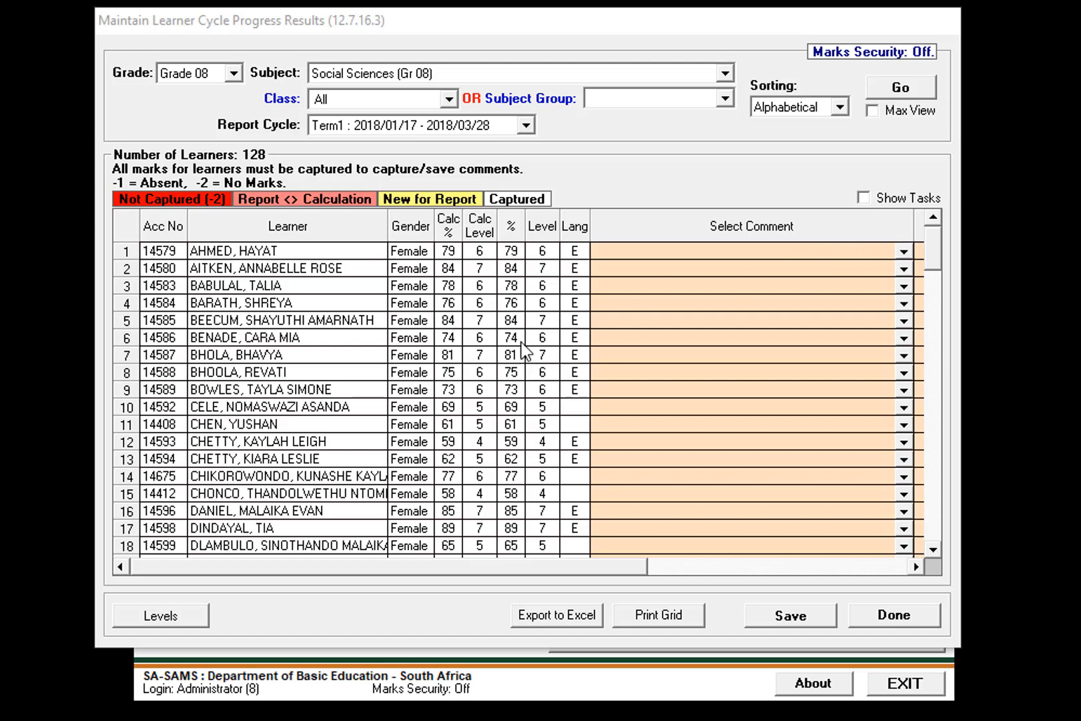
Leave the report cycle results, reload the Term1 Social Sciences marks in Maintain Learner SBA Results for review, and close them.
{"action": "left_click", "coordinate": [890, 616]}
{"action": "left_click", "coordinate": [644, 634]}
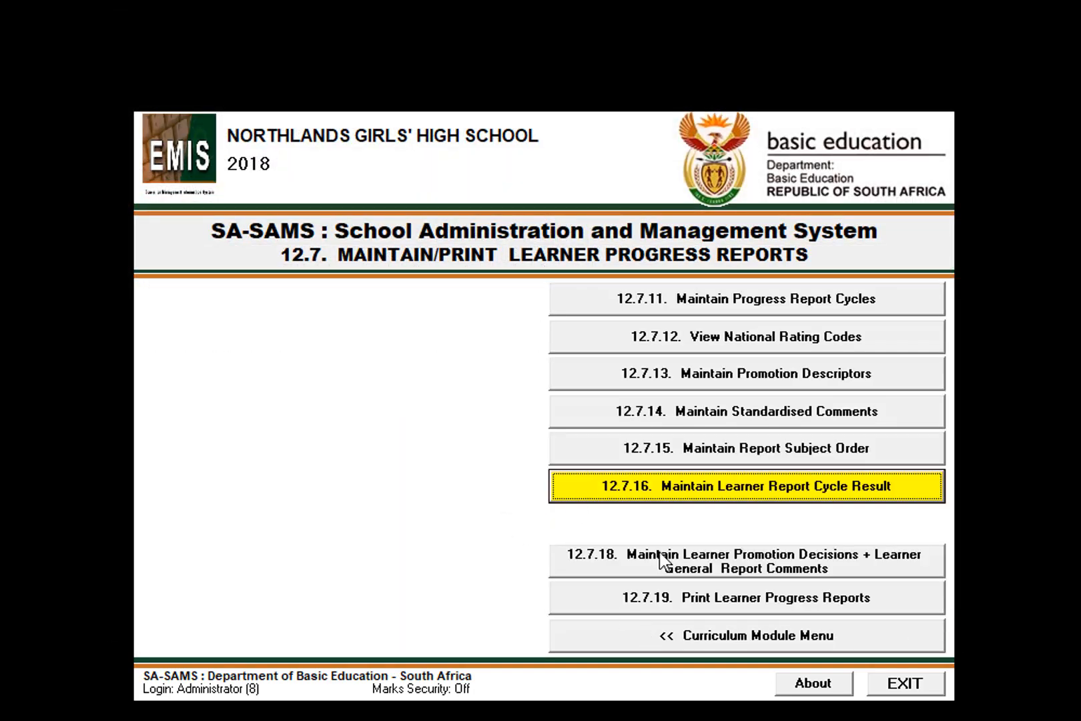
{"action": "left_click", "coordinate": [661, 636]}
{"action": "left_click", "coordinate": [374, 379]}
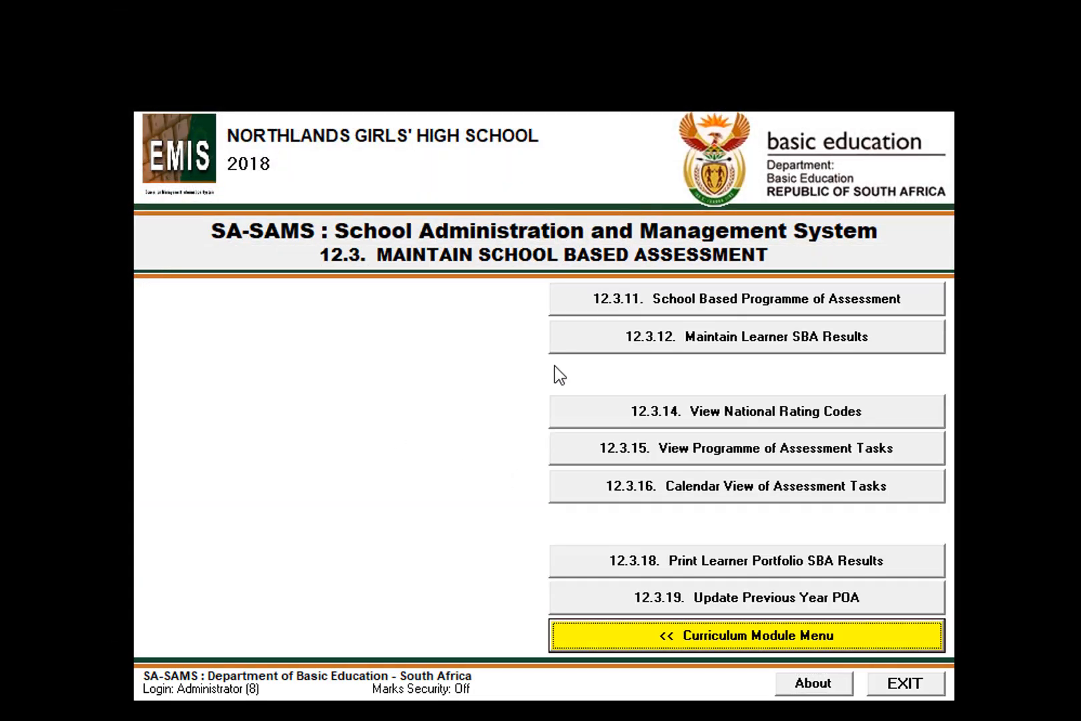
{"action": "left_click", "coordinate": [708, 334]}
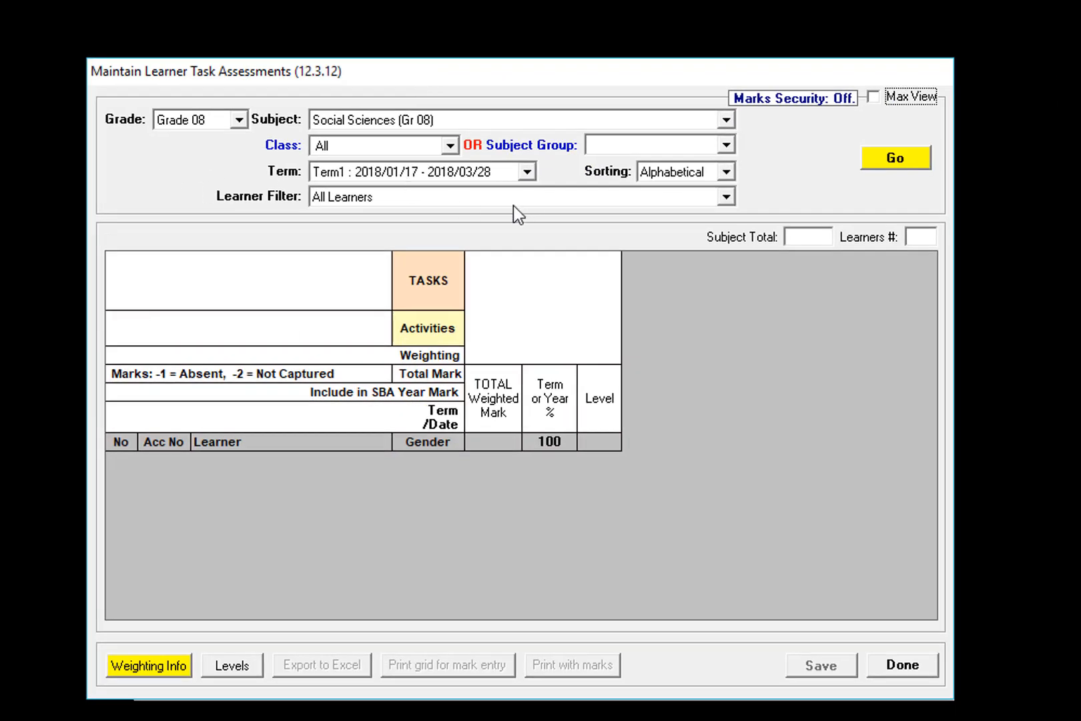
{"action": "left_click", "coordinate": [882, 160]}
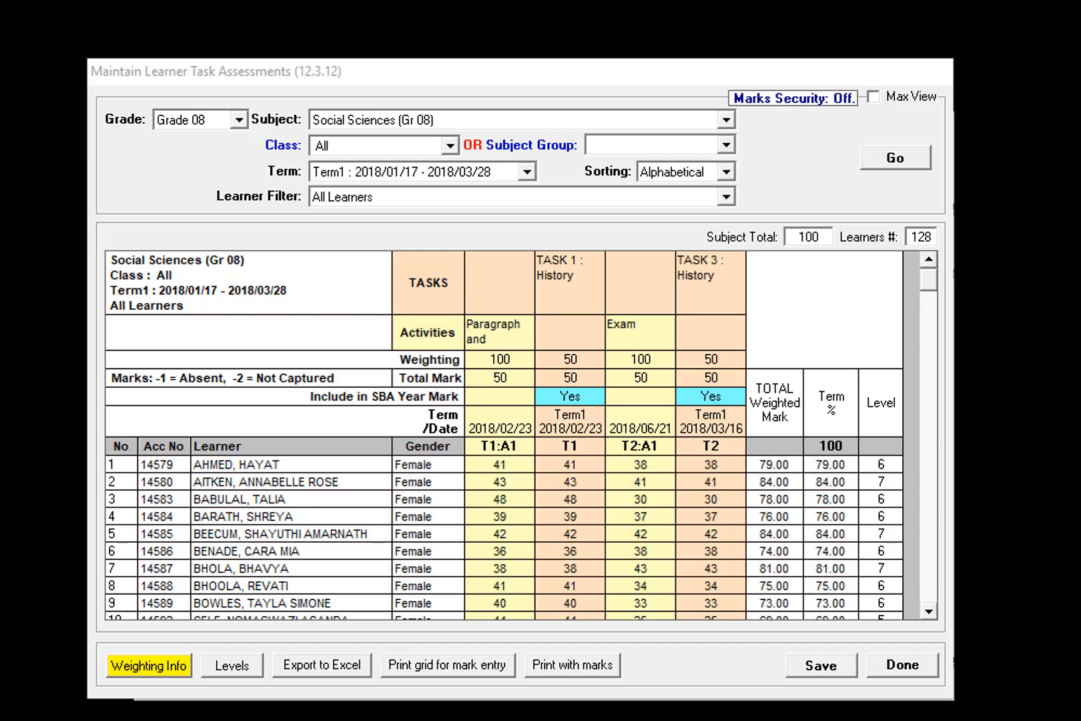
{"action": "left_click", "coordinate": [904, 668]}
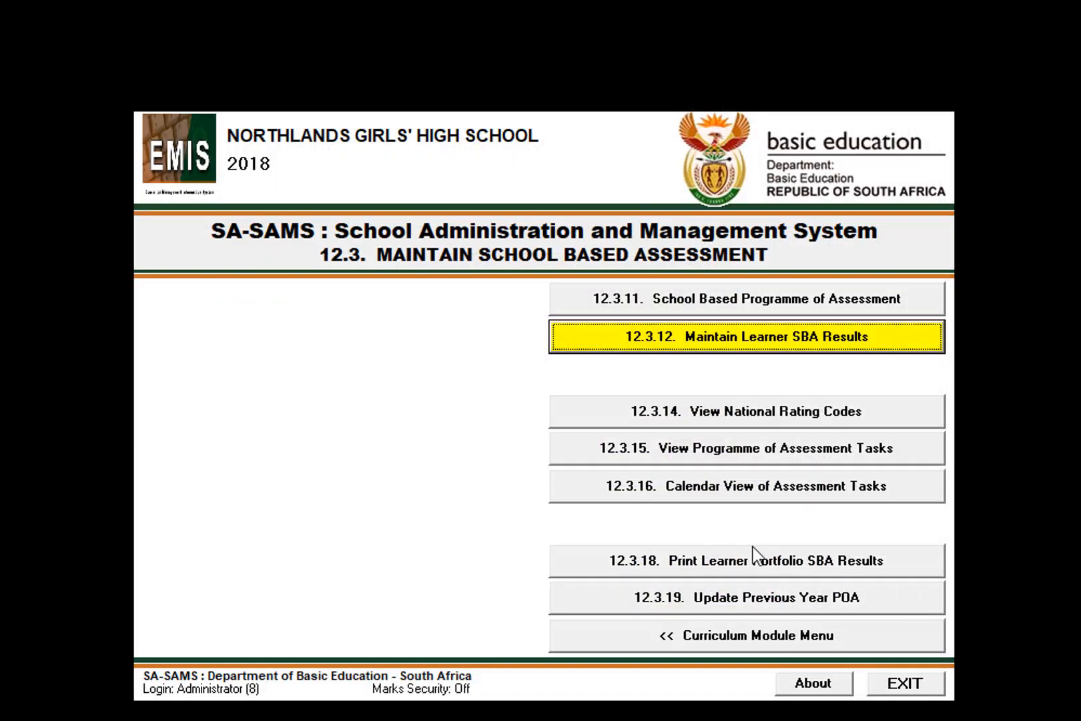
Reopen Maintain Learner SBA Results and load the Term1 marks for Creative Arts (Gr 08).
{"action": "left_click", "coordinate": [681, 339]}
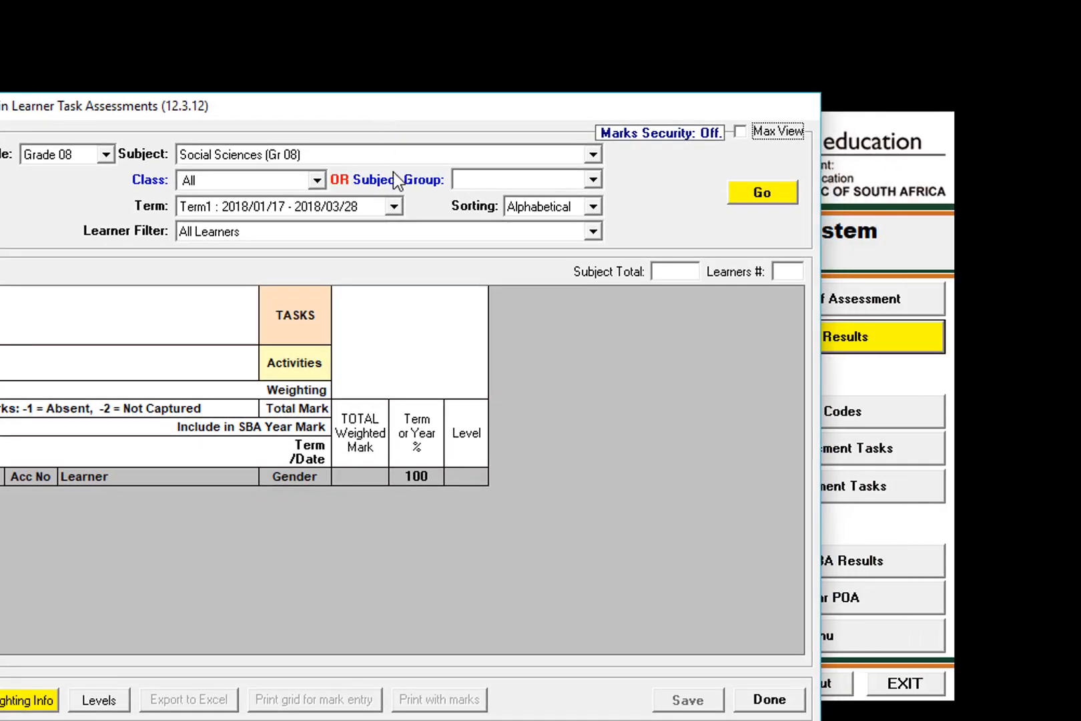
{"action": "left_click", "coordinate": [593, 155]}
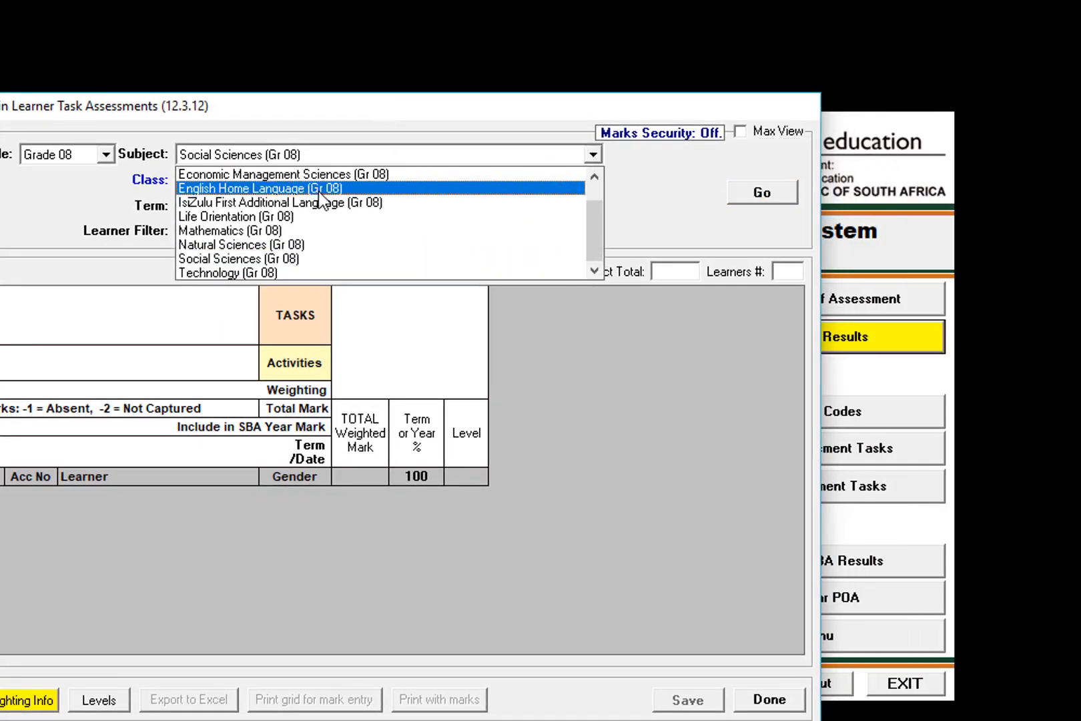
{"action": "scroll", "coordinate": [338, 187], "scroll_direction": "up", "scroll_amount": 1}
{"action": "left_click", "coordinate": [273, 190]}
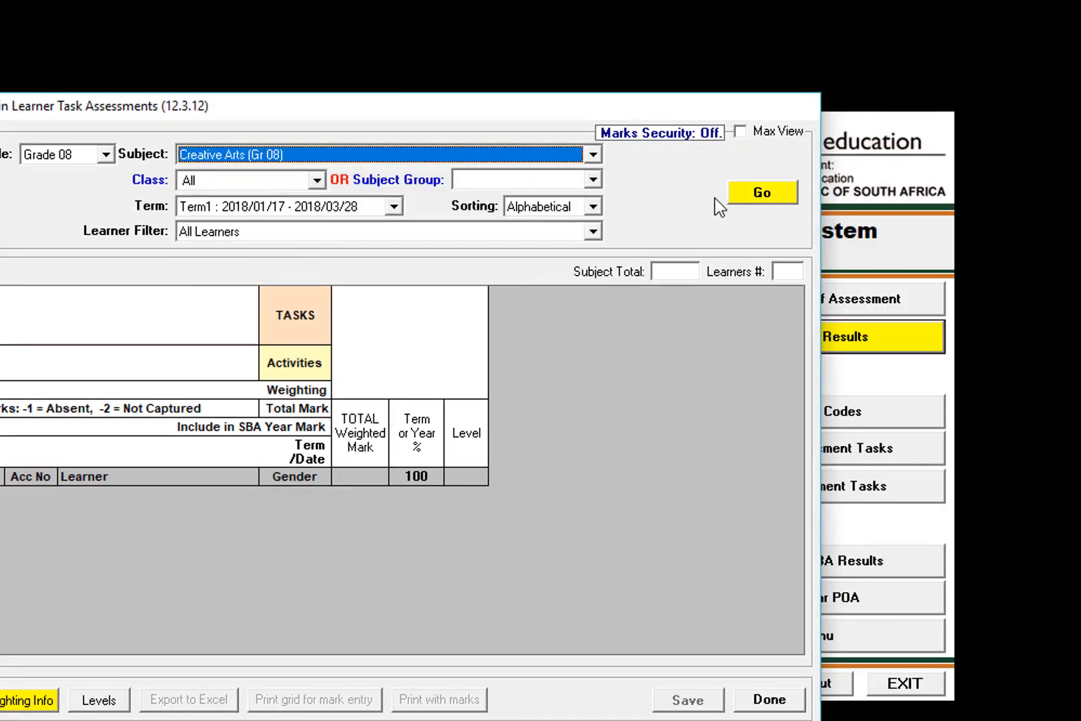
{"action": "left_click", "coordinate": [763, 194]}
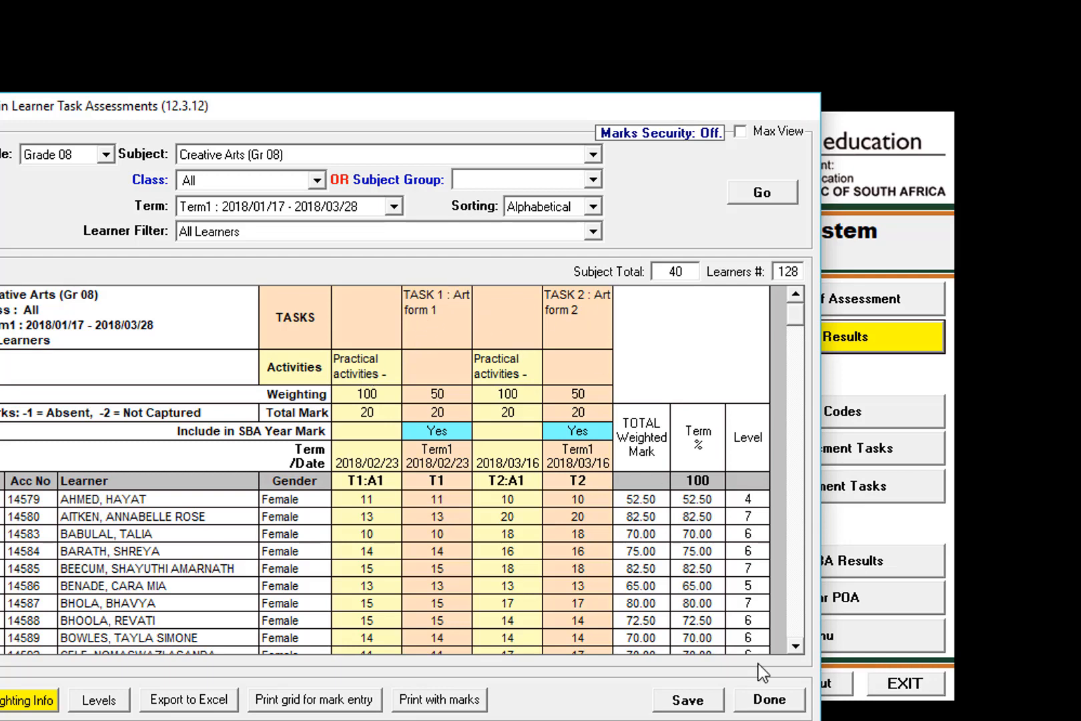
Close the learner marks and examine the two Term1 Creative Arts tasks in the Grade 8 School Based Programme of Assessment.
{"action": "left_click", "coordinate": [767, 699]}
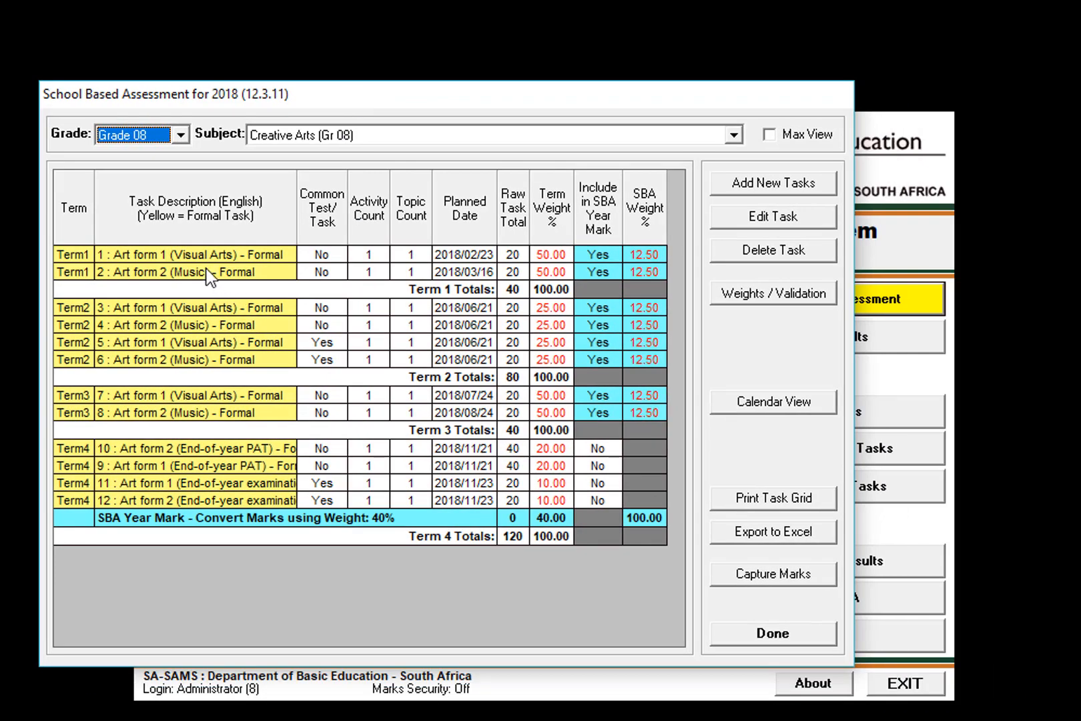
{"action": "left_click", "coordinate": [265, 259]}
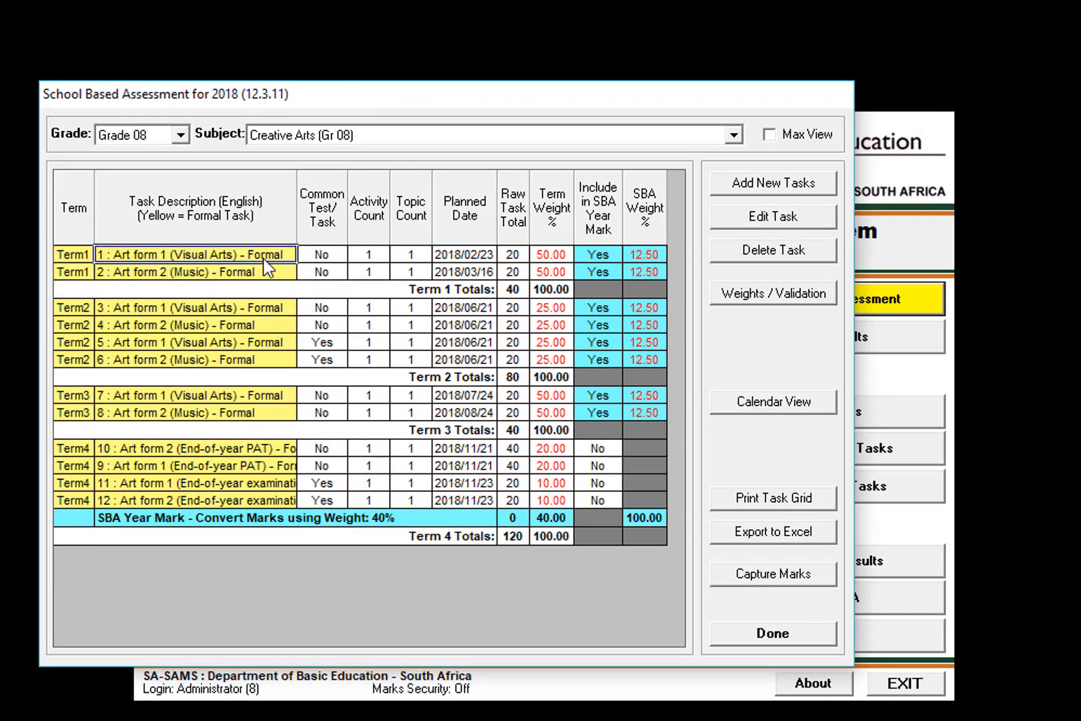
{"action": "left_click", "coordinate": [231, 274]}
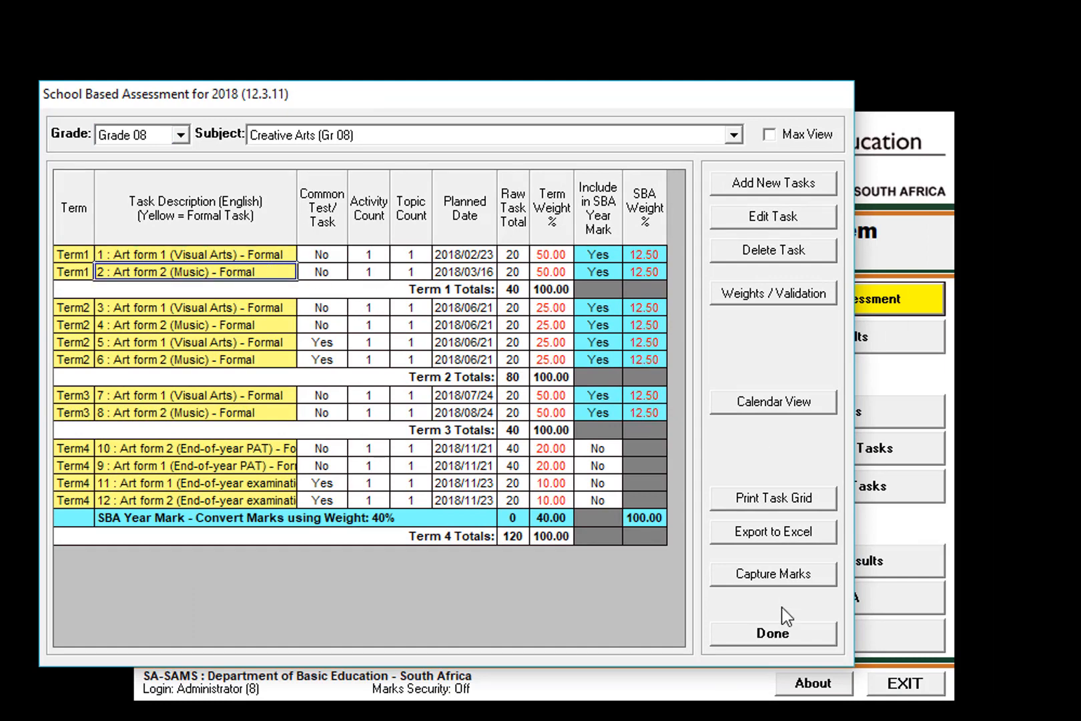
Display the Grade 9 Creative Arts programme of assessment and compare the Art form 1 and Art form 2 tasks in Term1.
{"action": "left_click", "coordinate": [181, 136]}
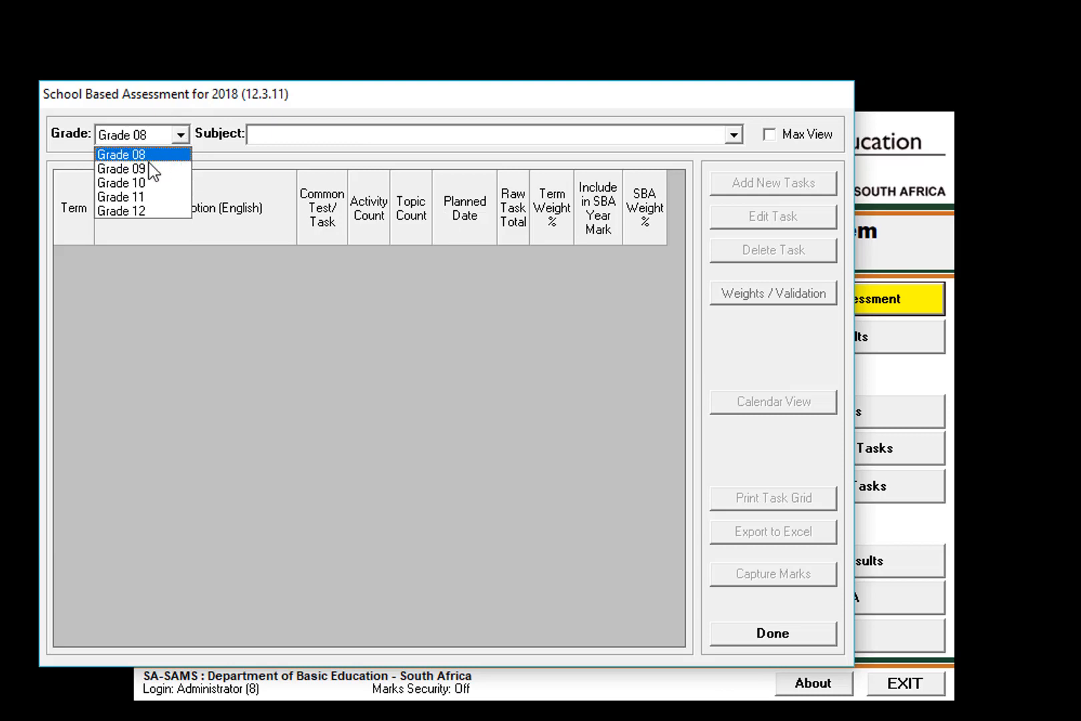
{"action": "left_click", "coordinate": [151, 168]}
{"action": "left_click", "coordinate": [734, 135]}
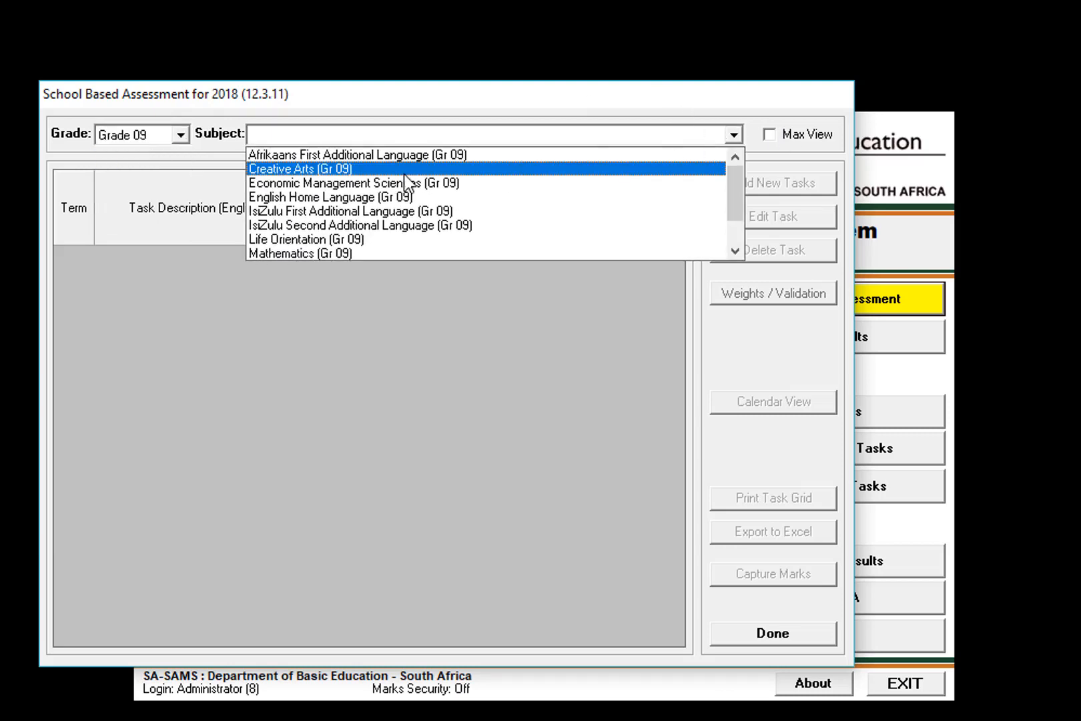
{"action": "left_click", "coordinate": [331, 168]}
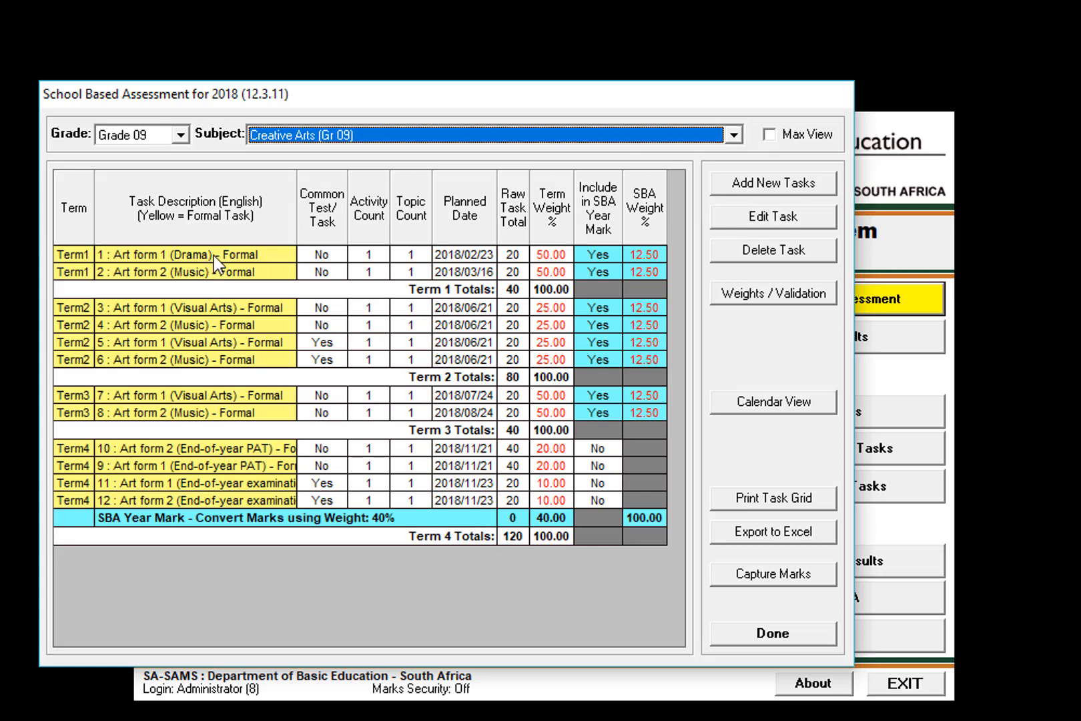
{"action": "left_click", "coordinate": [214, 256]}
{"action": "left_click", "coordinate": [224, 271]}
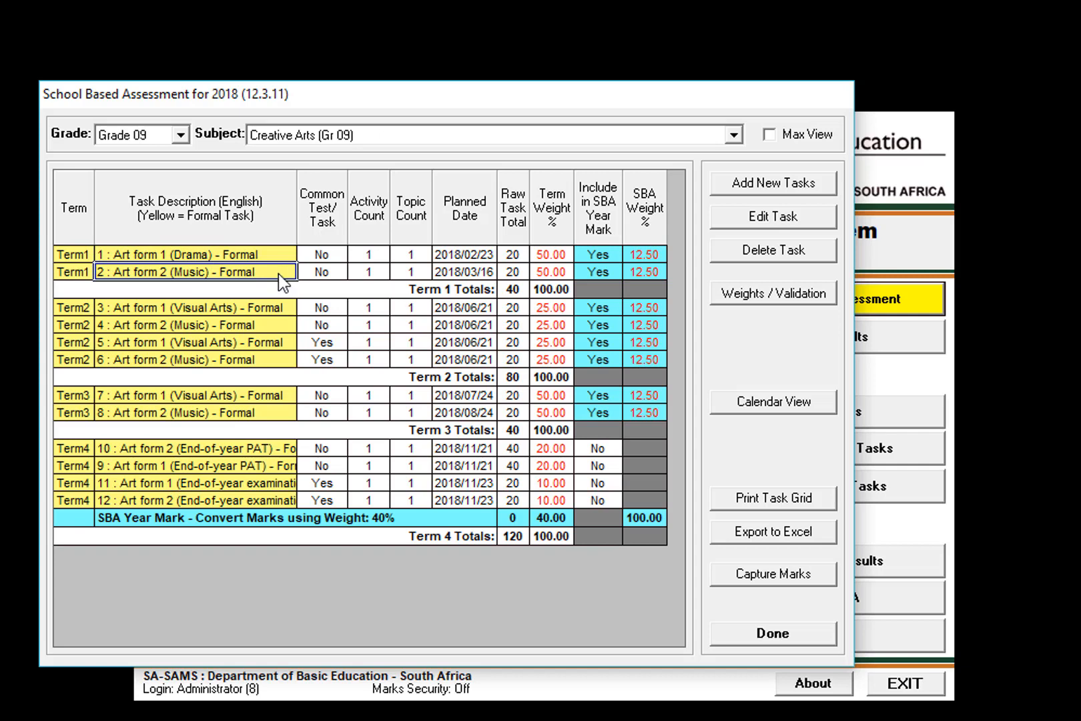
{"action": "left_click", "coordinate": [235, 252]}
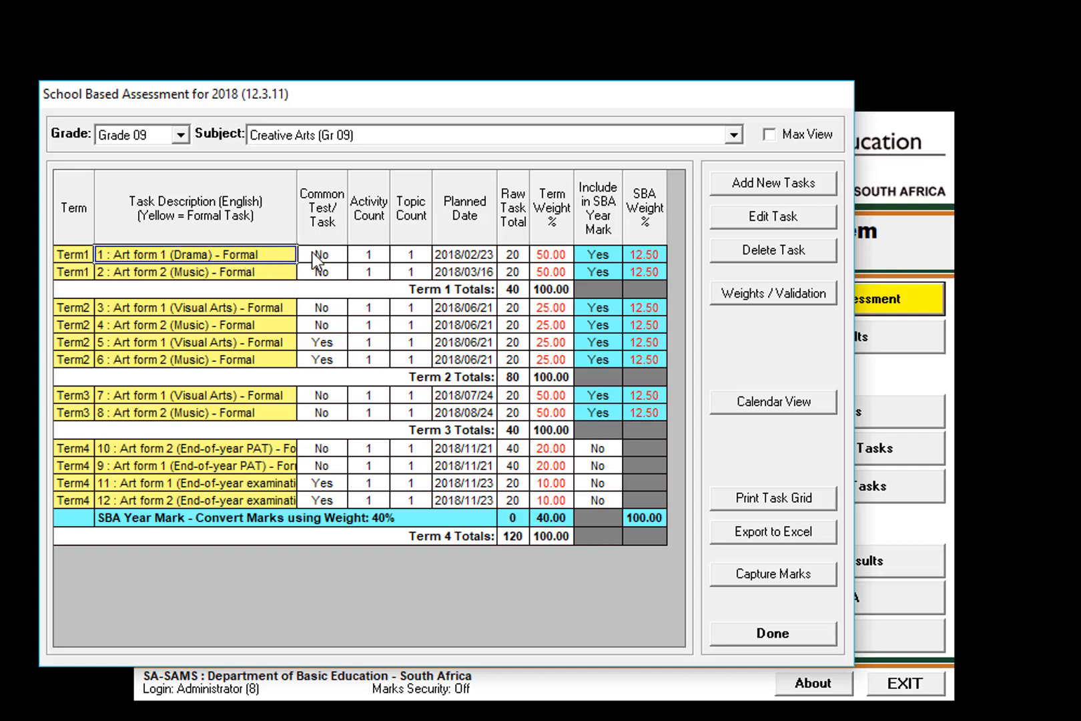
{"action": "left_click", "coordinate": [194, 273]}
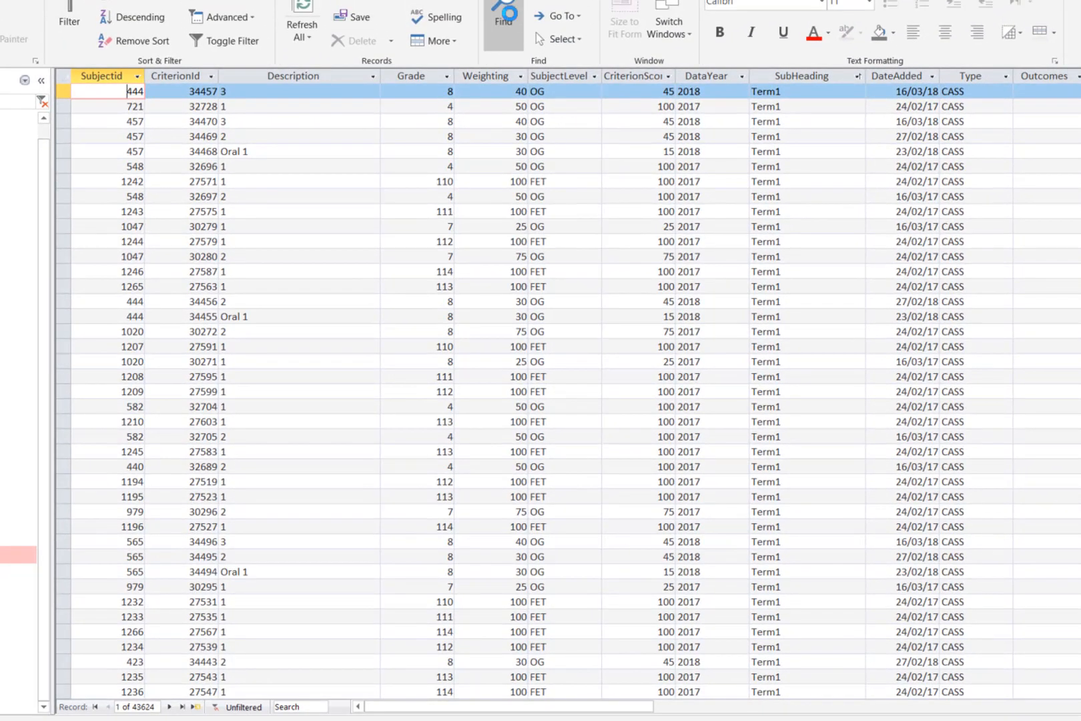
Switch to the Access task table and find the value 255 in the Subjectid column.
{"action": "left_click", "coordinate": [504, 23]}
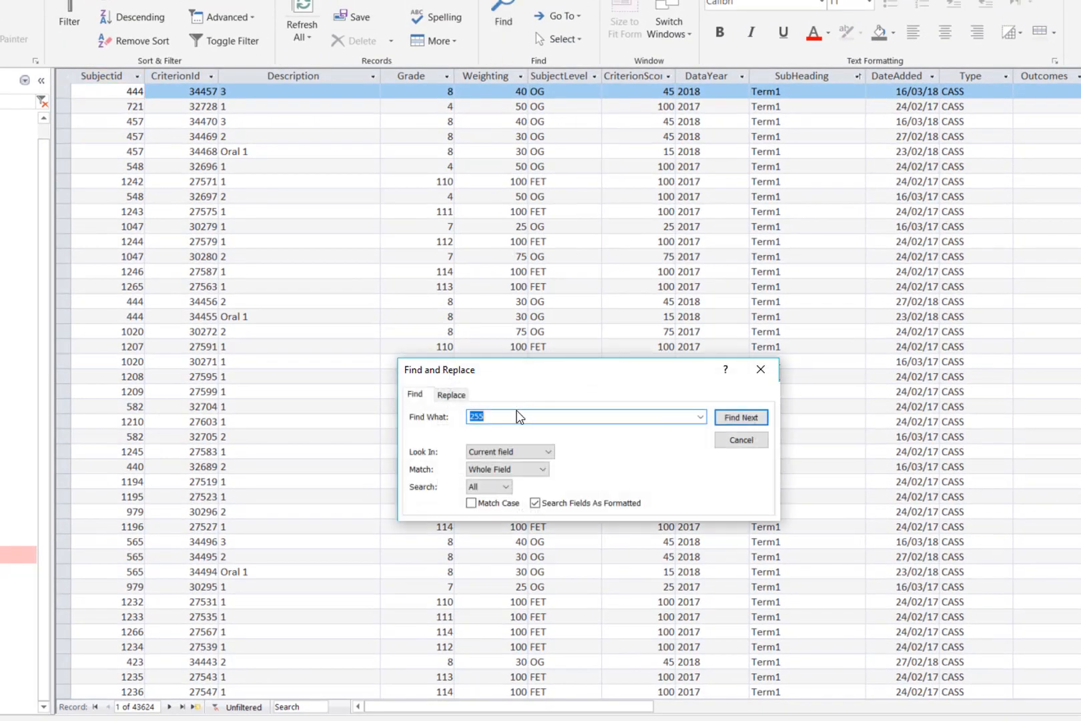
{"action": "left_click", "coordinate": [741, 417]}
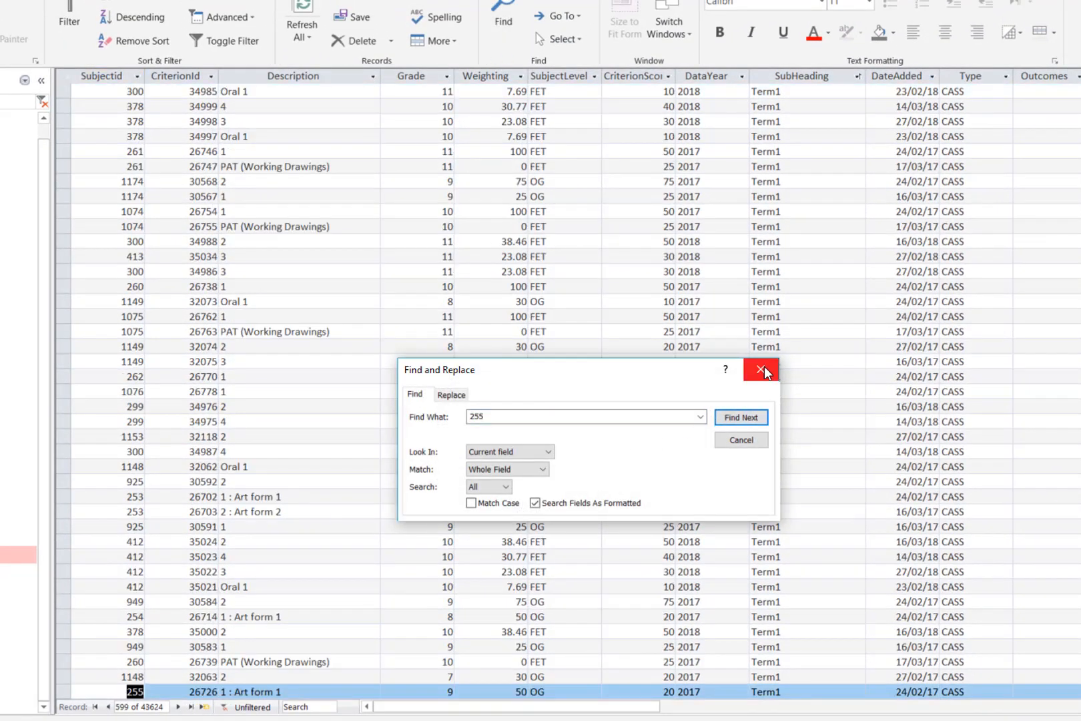
Close the search and filter the Access task table to records whose Subjectid equals 255.
{"action": "left_click", "coordinate": [761, 369]}
{"action": "right_click", "coordinate": [137, 692]}
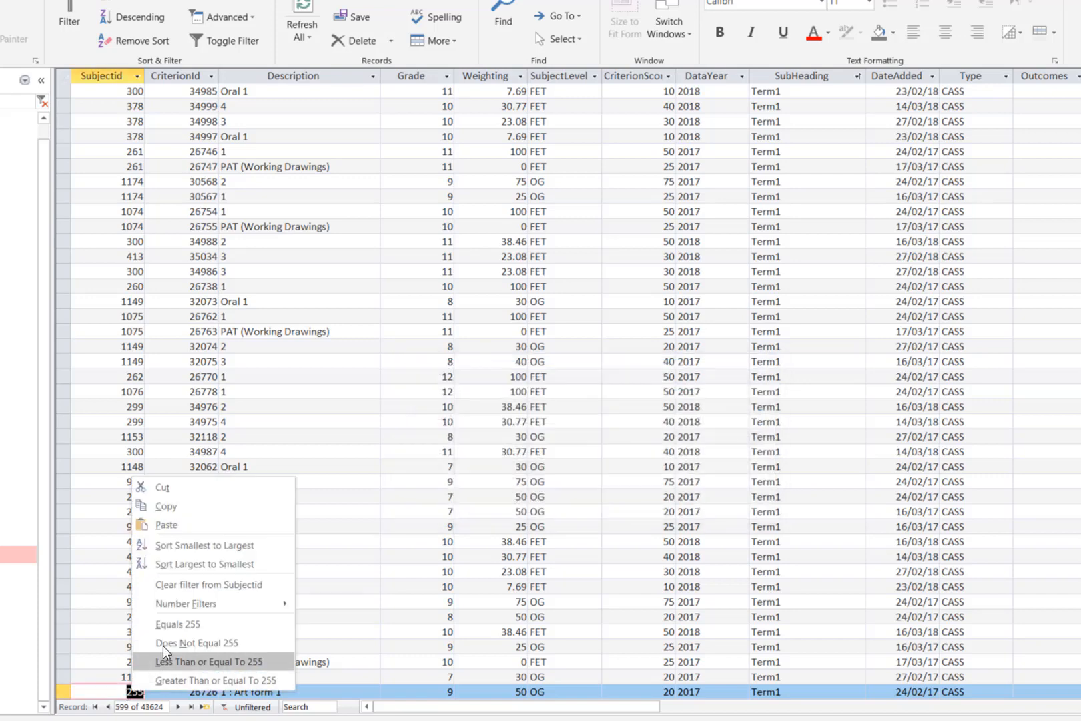
{"action": "left_click", "coordinate": [220, 624]}
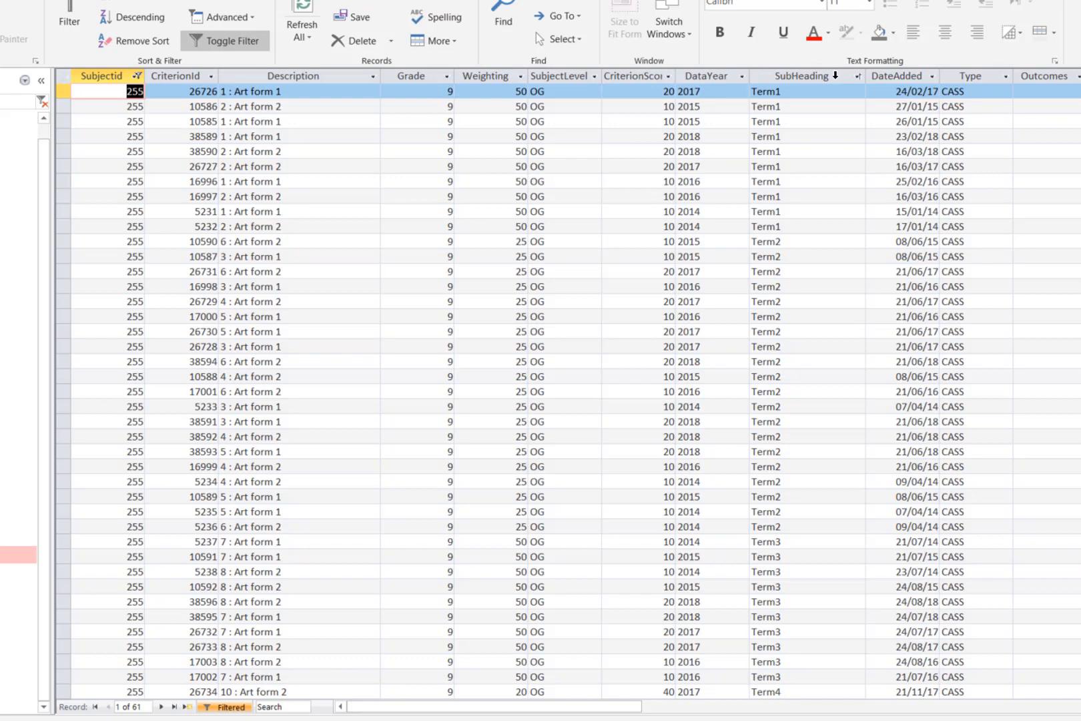
Narrow the filtered Subjectid 255 records to SubHeading Term1 and DataYear 2018.
{"action": "left_click", "coordinate": [858, 76]}
{"action": "left_click", "coordinate": [883, 173]}
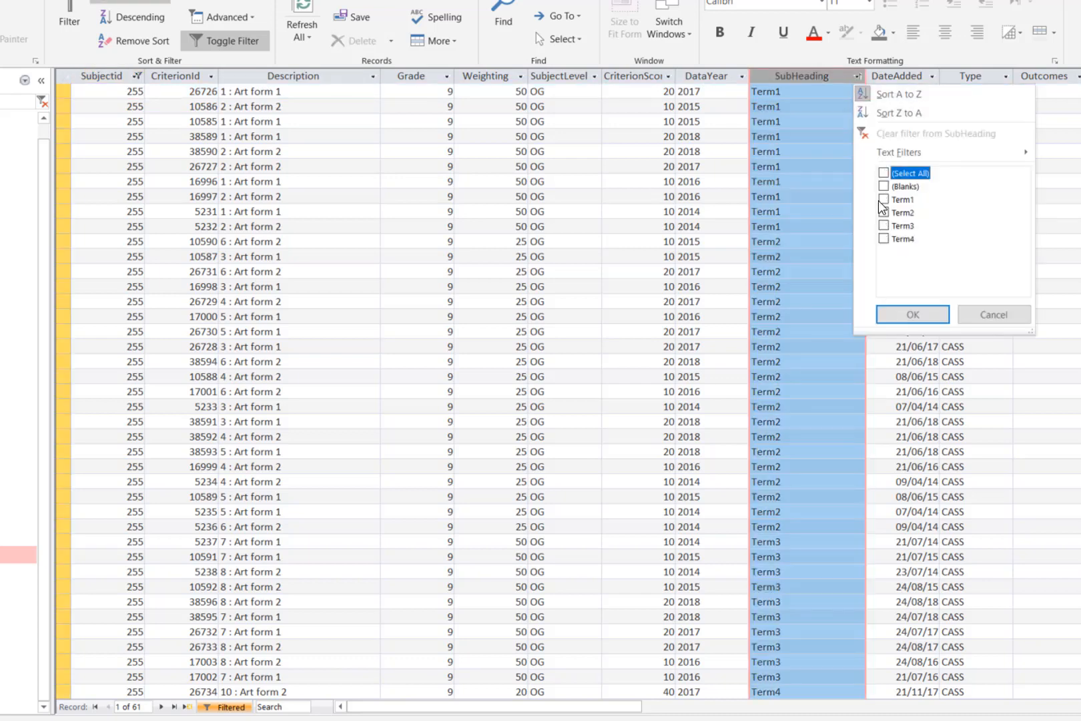
{"action": "left_click", "coordinate": [883, 199]}
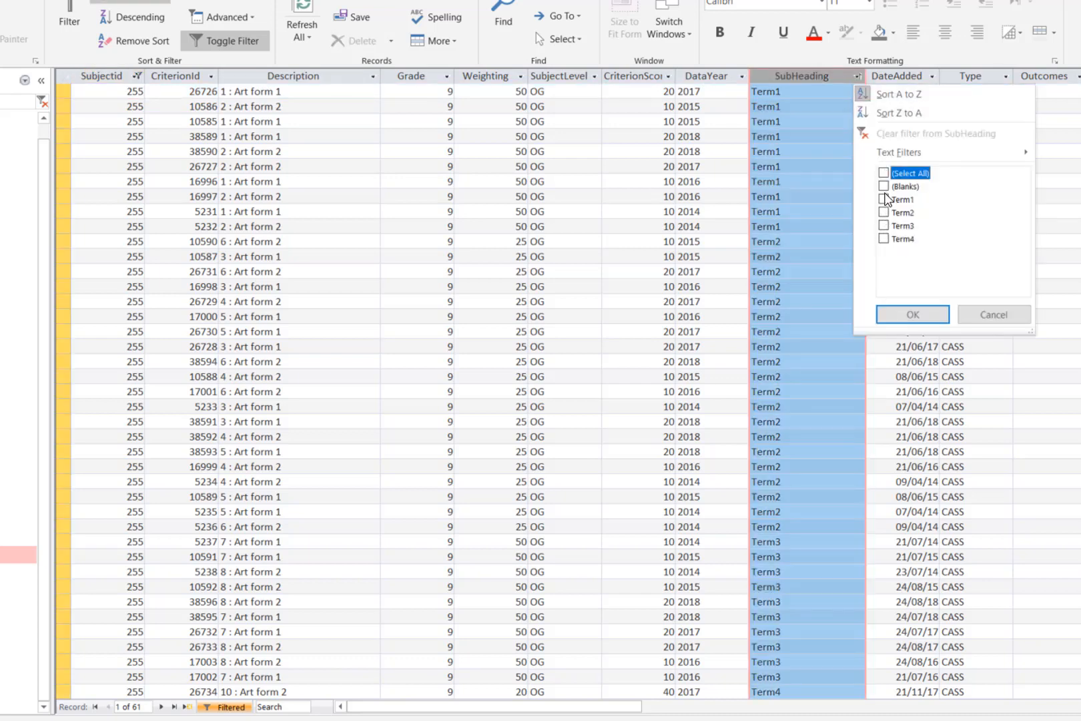
{"action": "left_click", "coordinate": [911, 310]}
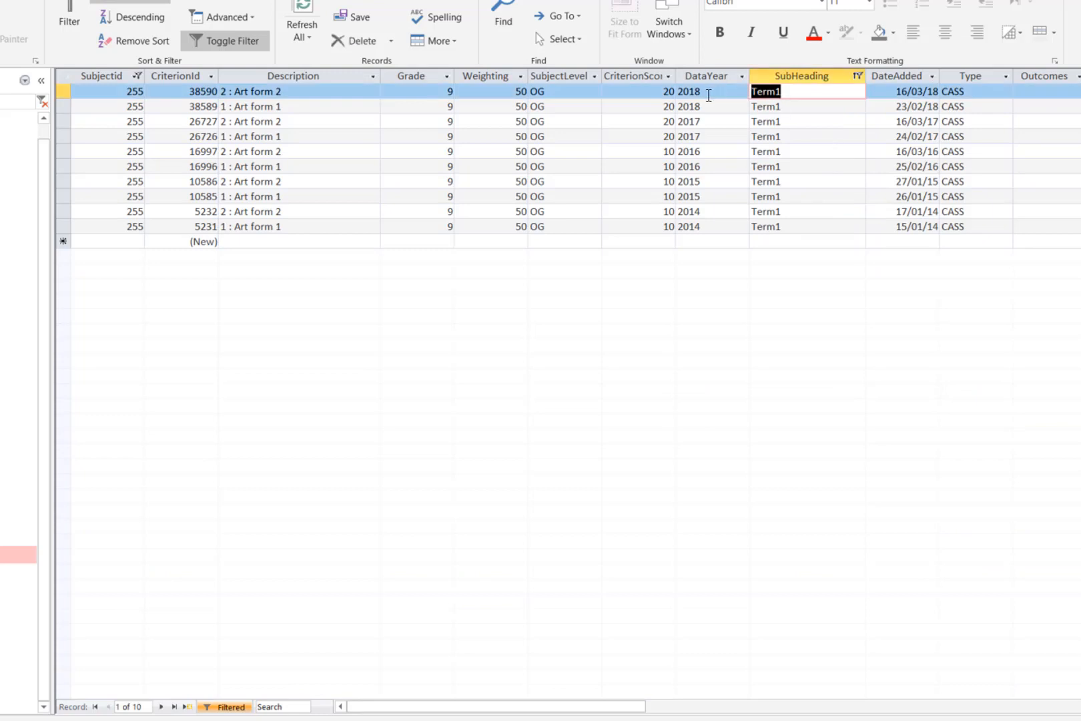
{"action": "right_click", "coordinate": [707, 92]}
{"action": "left_click", "coordinate": [759, 243]}
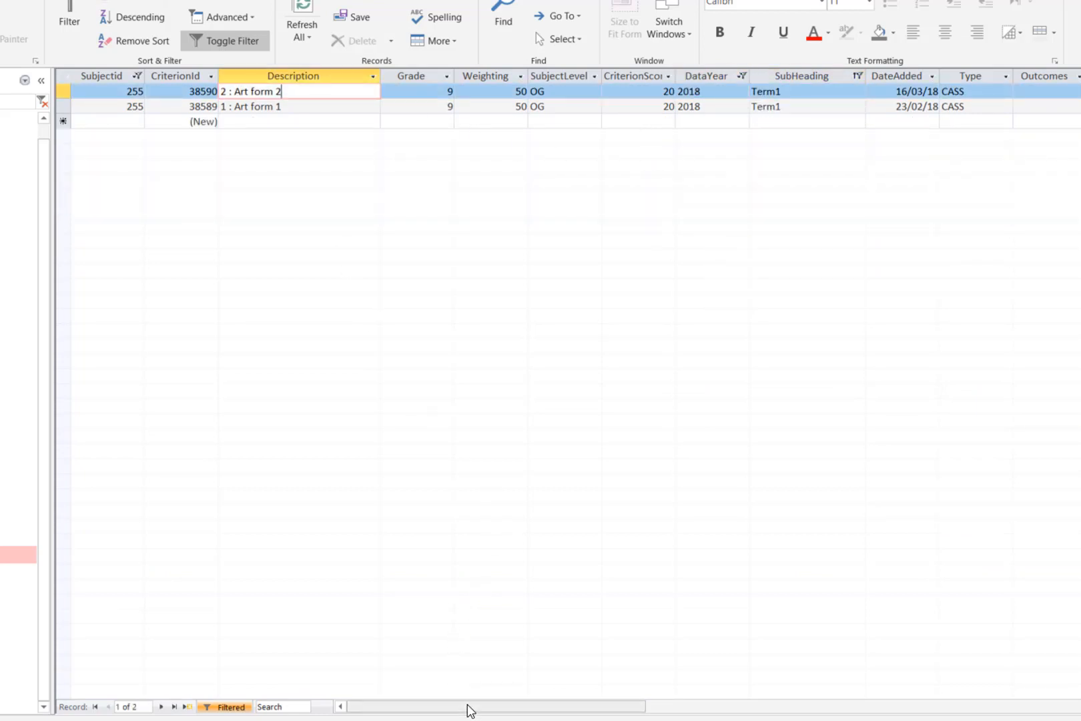
Examine the RecLocked values of the two Term1 Art form records, and return to the first columns.
{"action": "left_click_drag", "start_coordinate": [477, 709], "coordinate": [917, 698]}
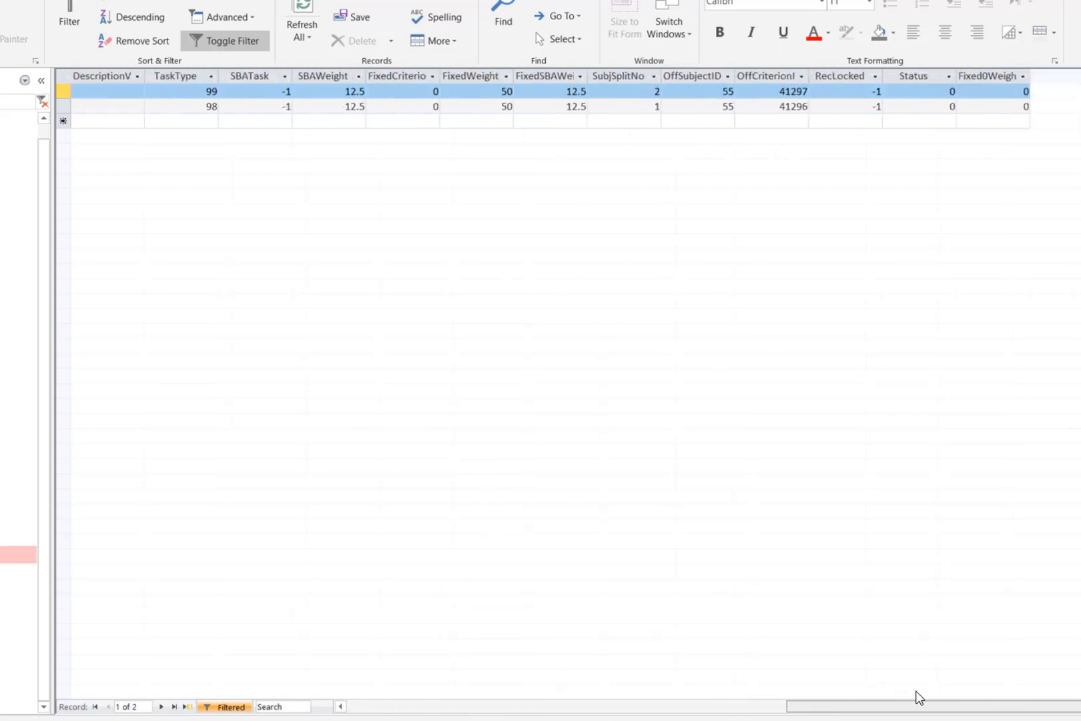
{"action": "left_click", "coordinate": [843, 98]}
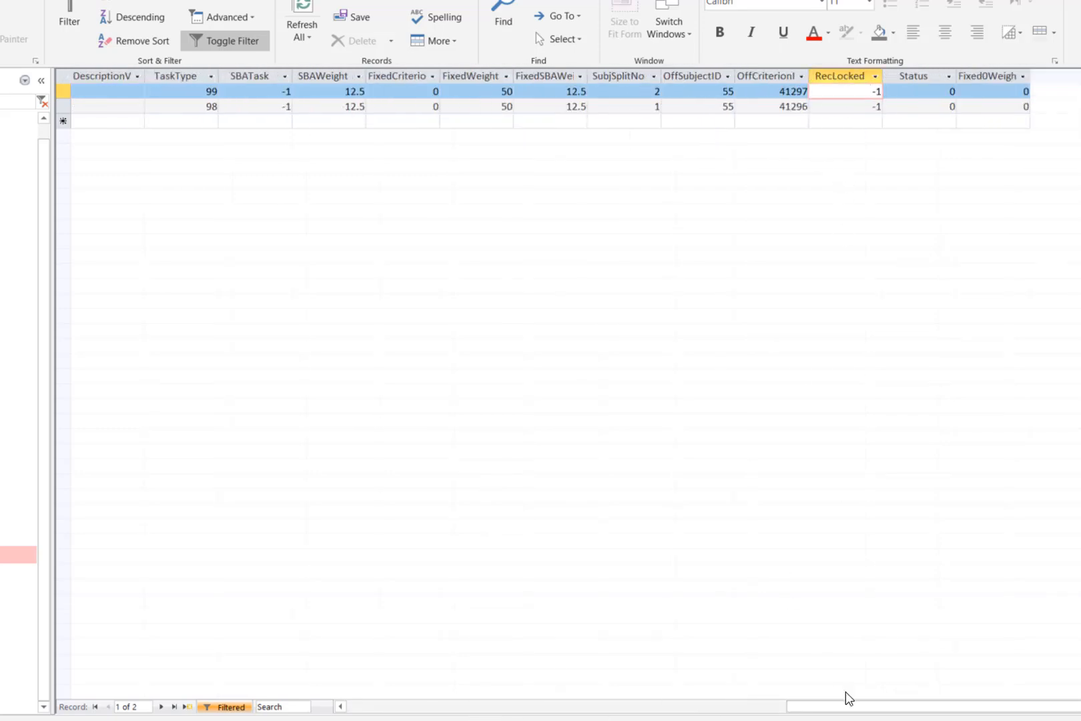
{"action": "left_click_drag", "start_coordinate": [893, 708], "coordinate": [351, 707]}
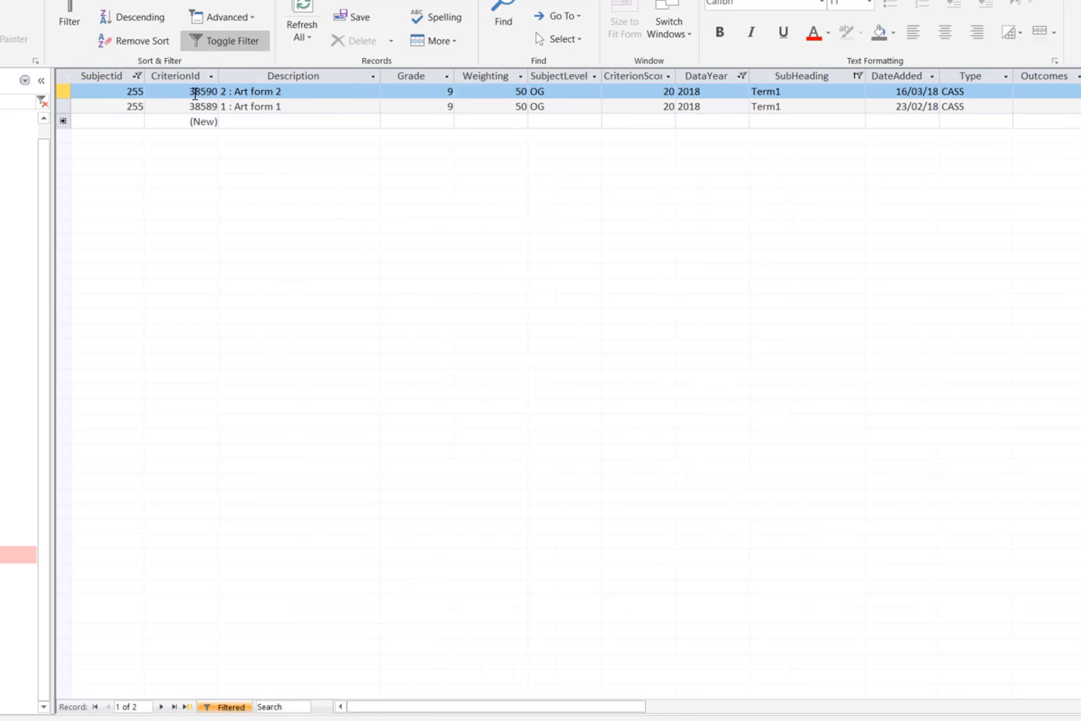
Copy the CriterionId 38590 from the "2 : Art form 2" record.
{"action": "left_click", "coordinate": [194, 94]}
{"action": "left_click_drag", "start_coordinate": [189, 92], "coordinate": [208, 91]}
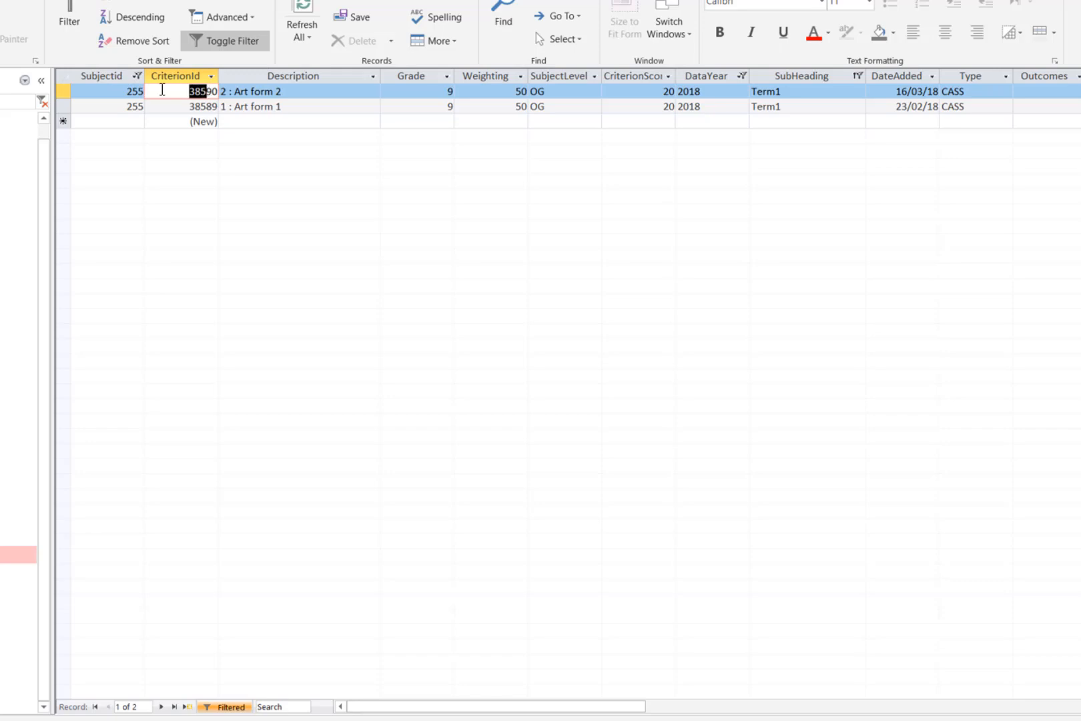
{"action": "double_click", "coordinate": [191, 91]}
{"action": "right_click", "coordinate": [190, 89]}
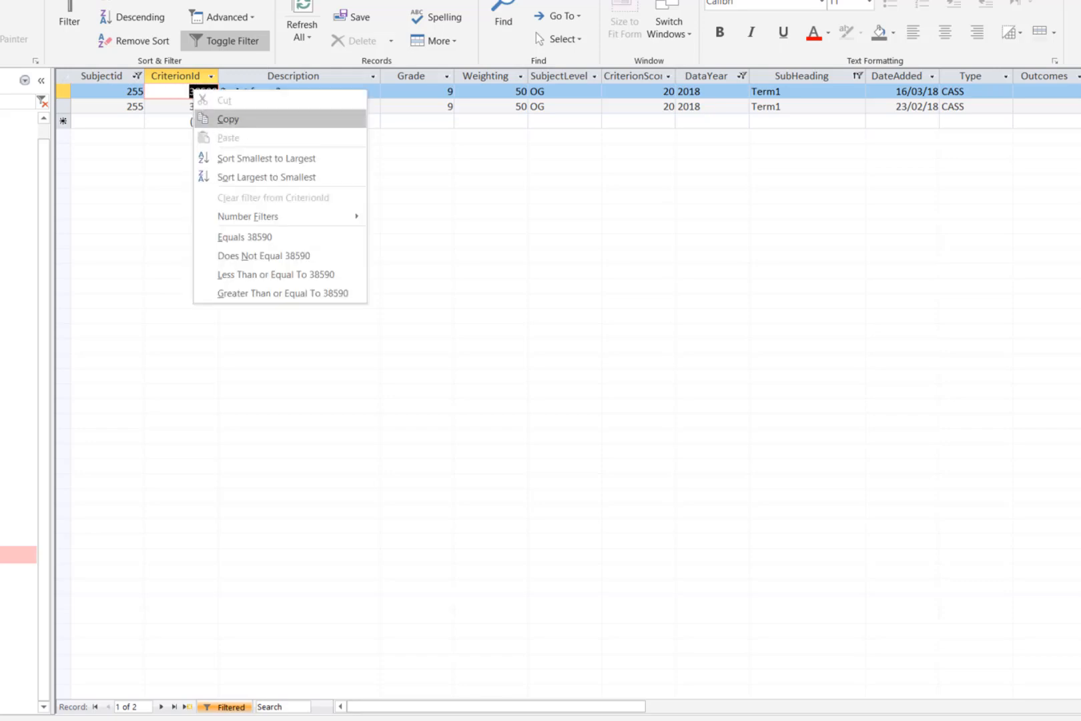
{"action": "left_click", "coordinate": [227, 116]}
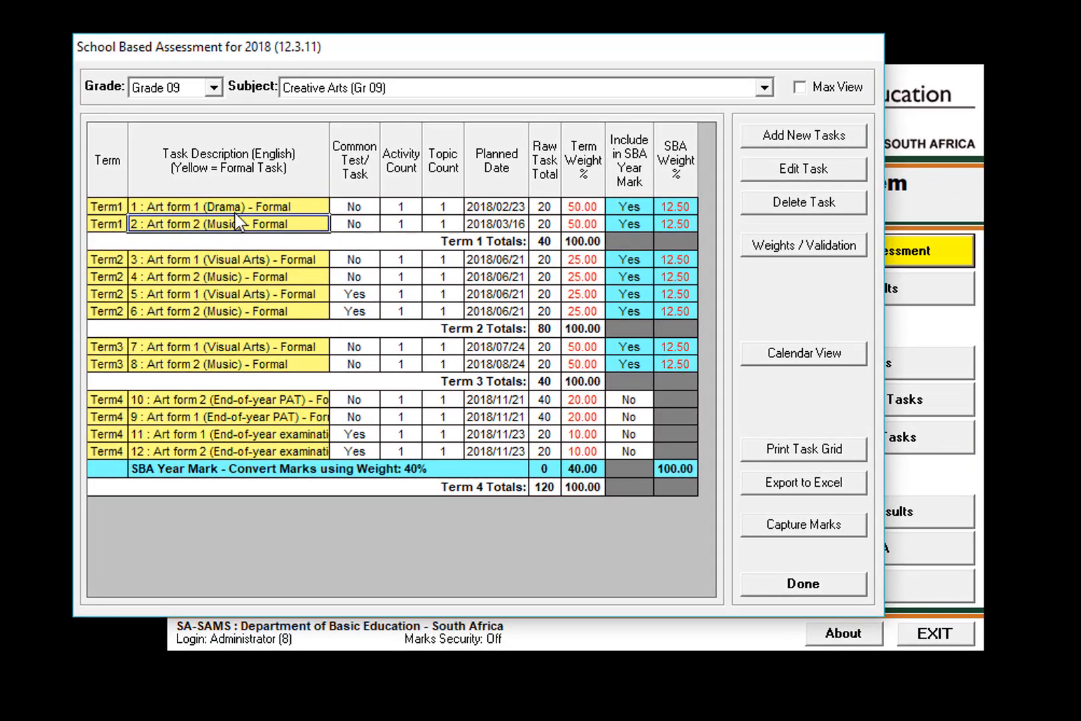
Switch to SA-SAMS, open the Grade 9 Term1 Art form 1 (Drama) task for editing, examine its changeable fields and close it.
{"action": "left_click", "coordinate": [225, 204]}
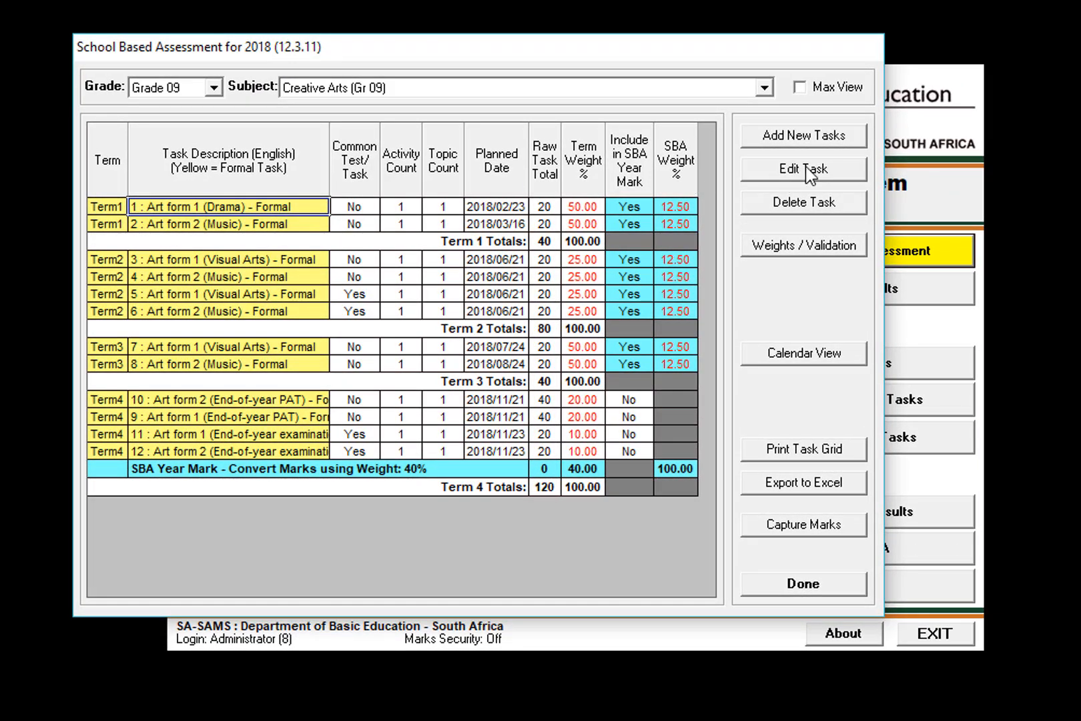
{"action": "left_click", "coordinate": [404, 208]}
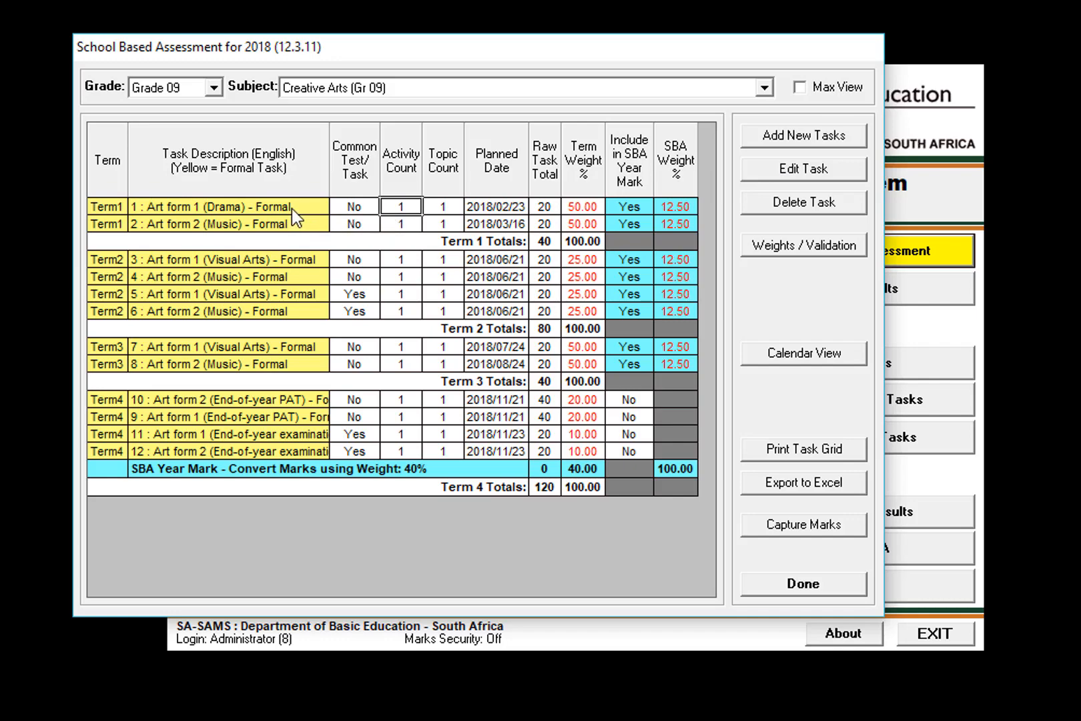
{"action": "left_click", "coordinate": [801, 172]}
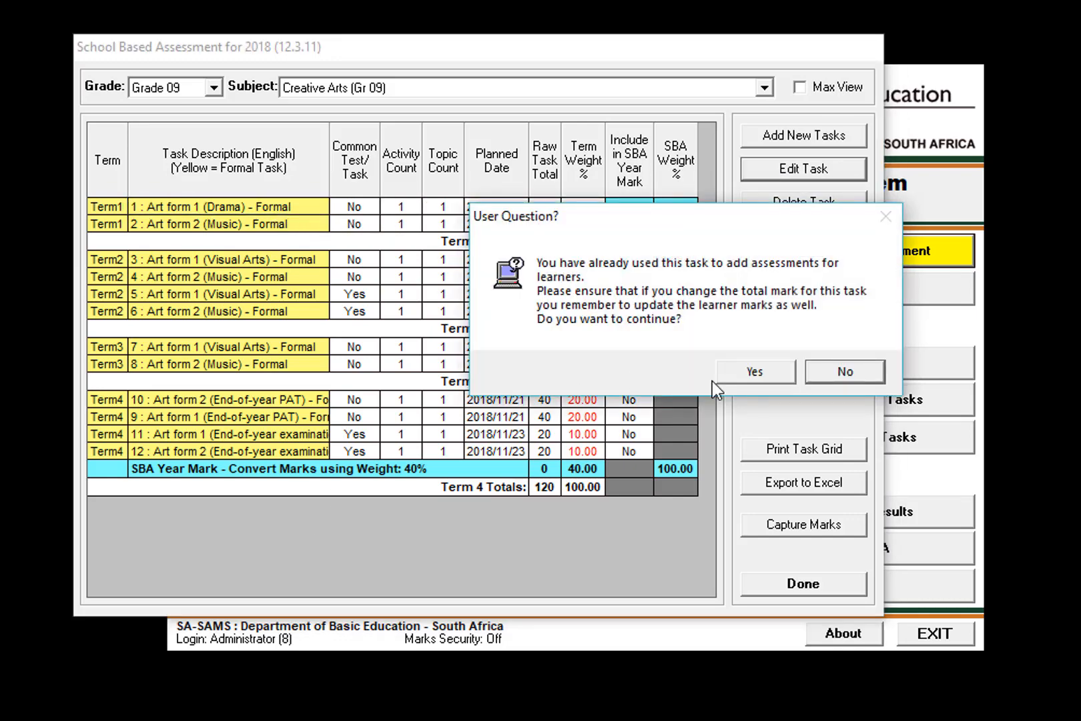
{"action": "left_click", "coordinate": [733, 372]}
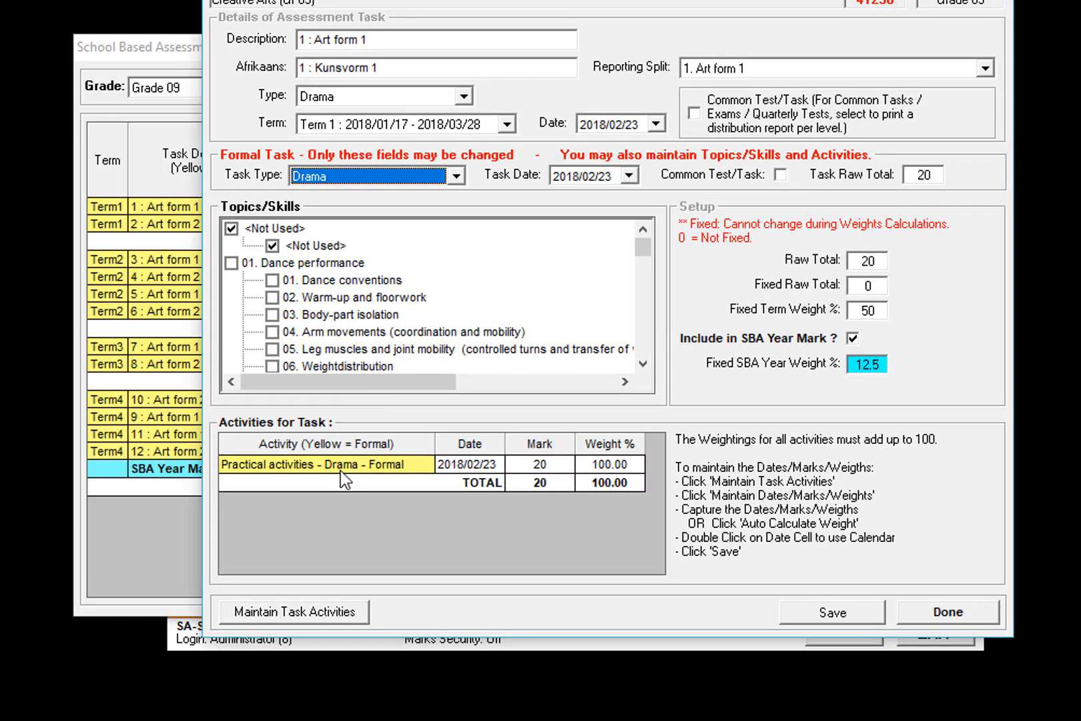
{"action": "left_click", "coordinate": [342, 468]}
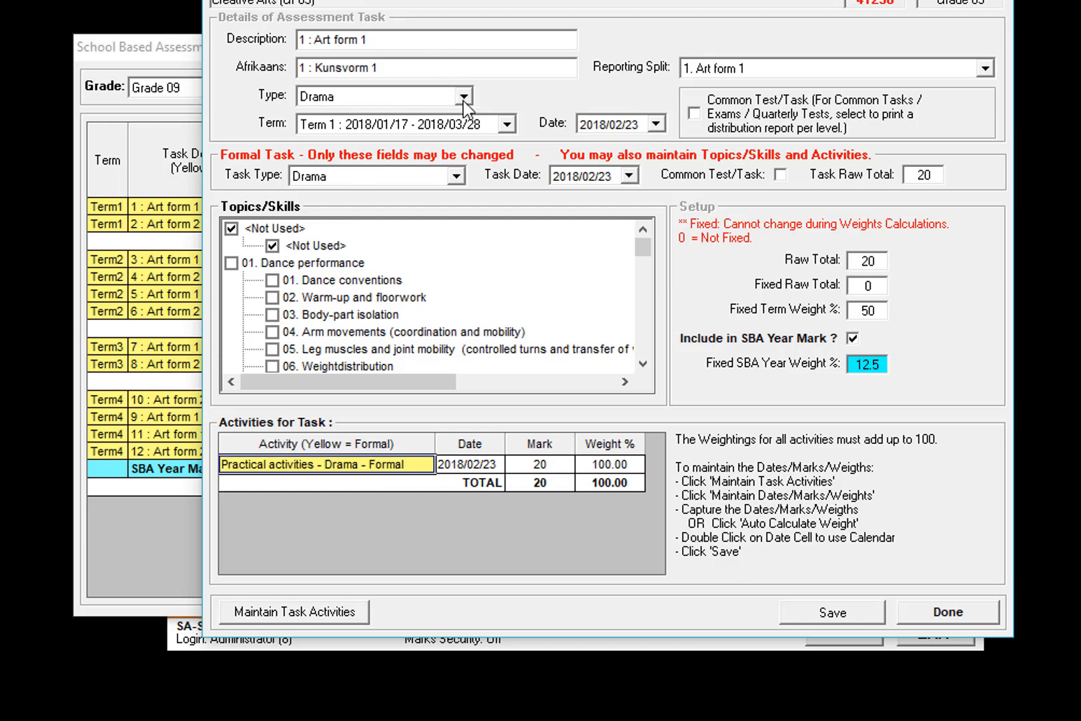
{"action": "left_click", "coordinate": [945, 613]}
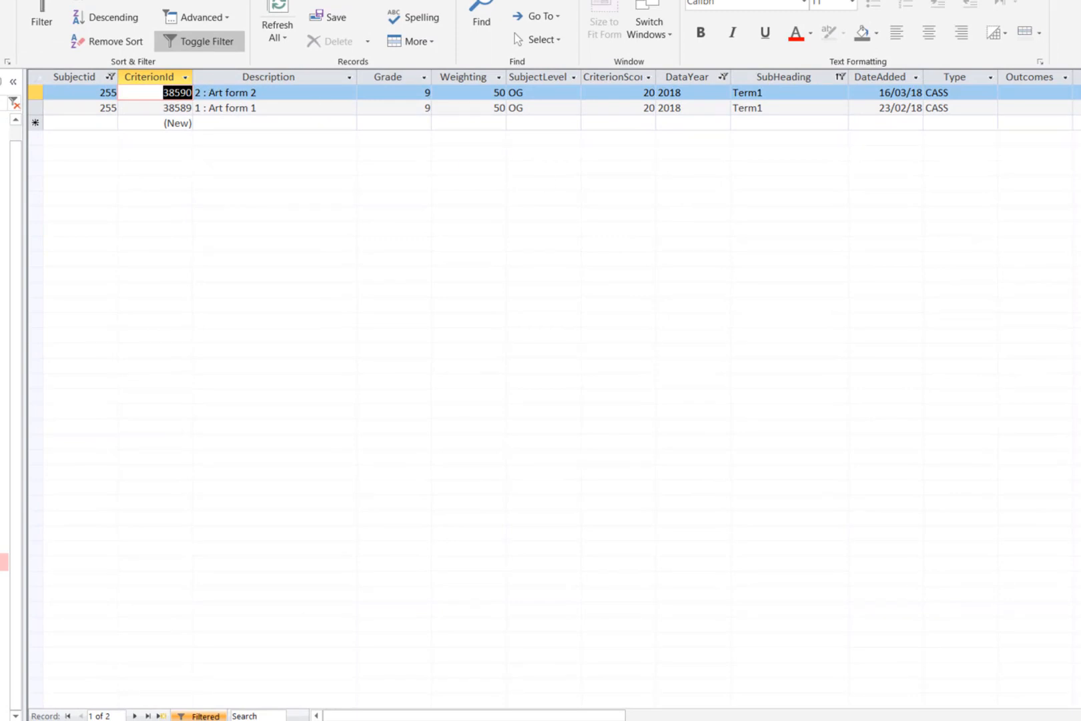
Switch to Access and set RecLocked to 0 for the Term1 "1 : Art form 1" record.
{"action": "left_click", "coordinate": [176, 94]}
{"action": "double_click", "coordinate": [163, 107]}
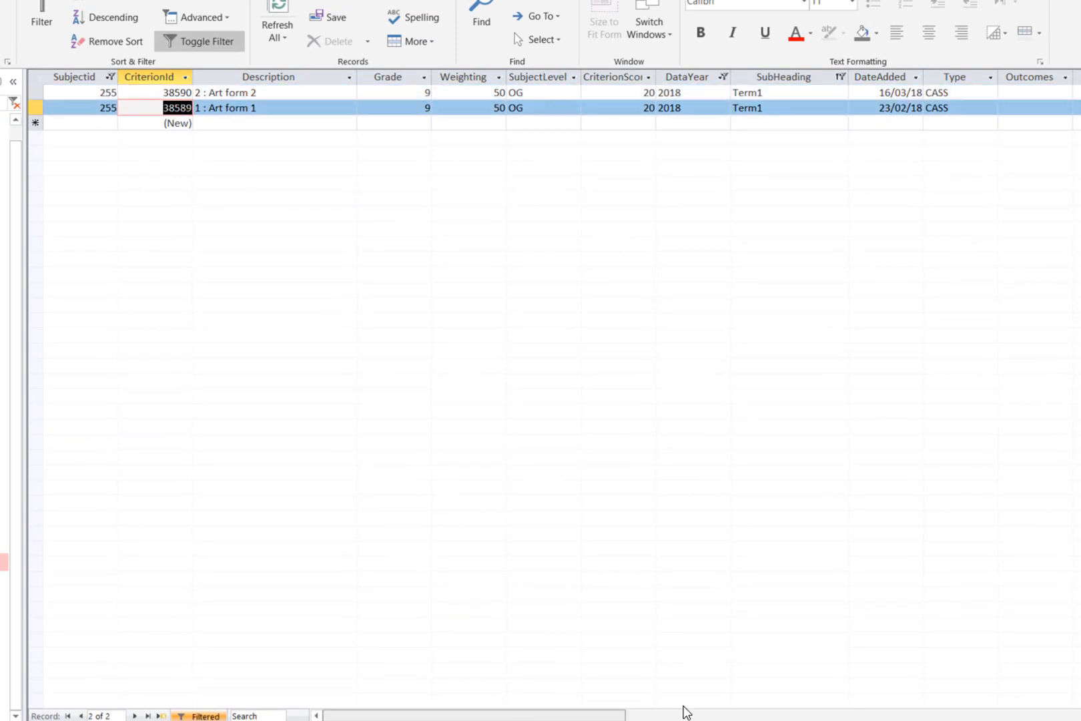
{"action": "left_click_drag", "start_coordinate": [686, 713], "coordinate": [1074, 706]}
{"action": "double_click", "coordinate": [532, 106]}
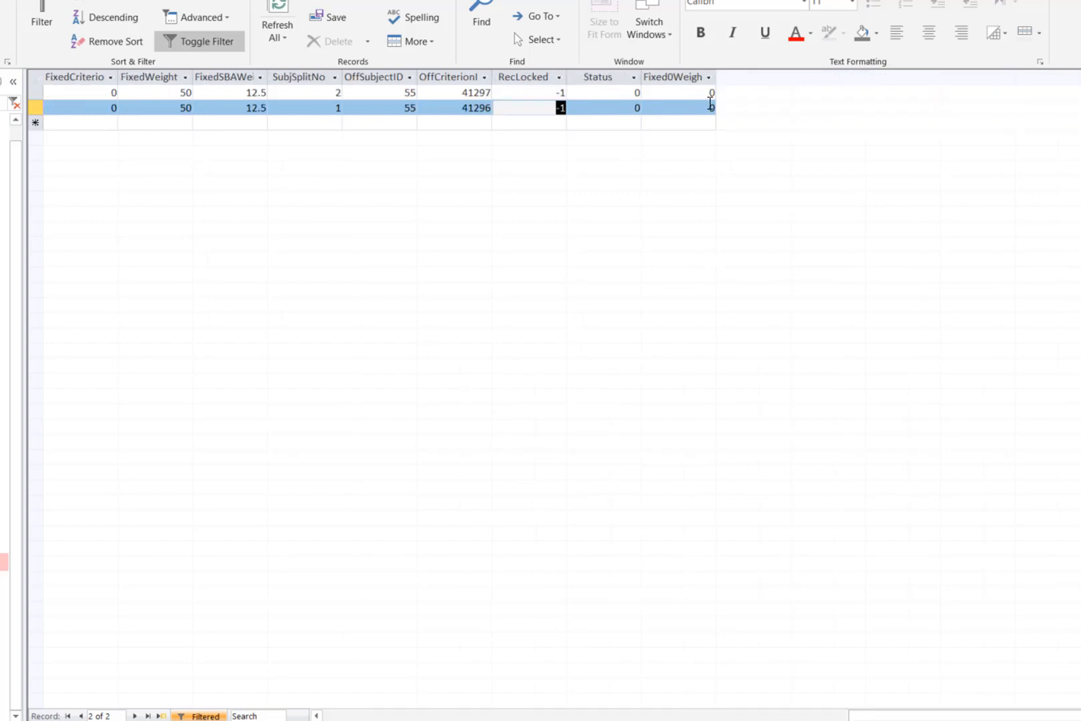
{"action": "type", "text": "0"}
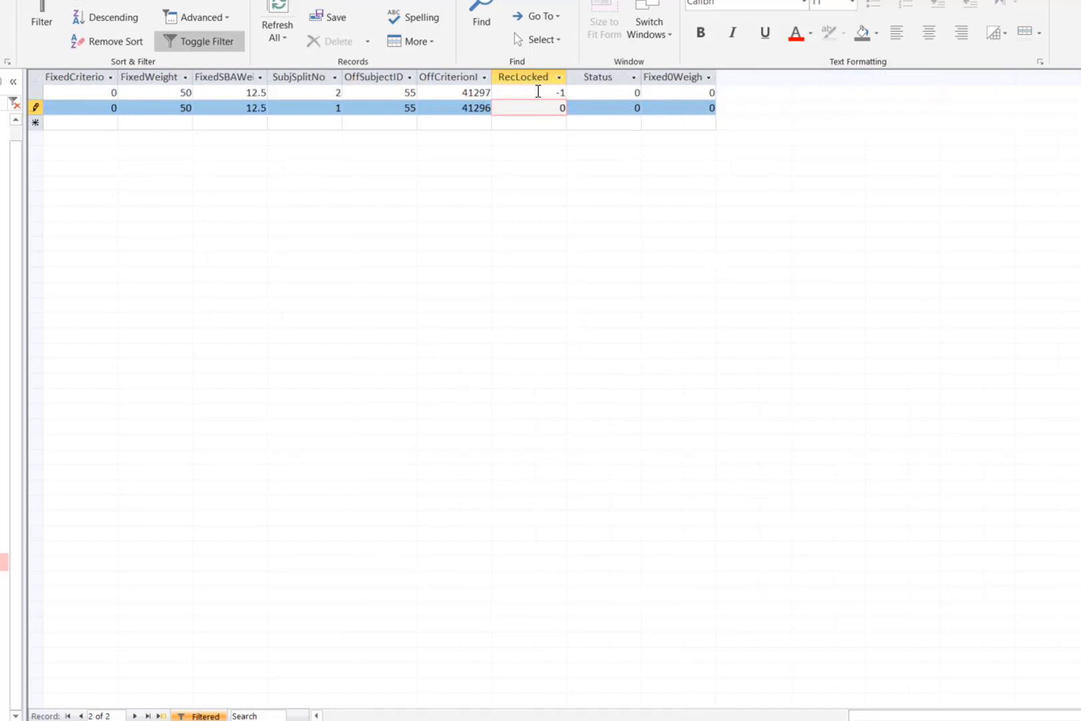
{"action": "left_click_drag", "start_coordinate": [538, 105], "coordinate": [604, 104]}
{"action": "left_click", "coordinate": [538, 93]}
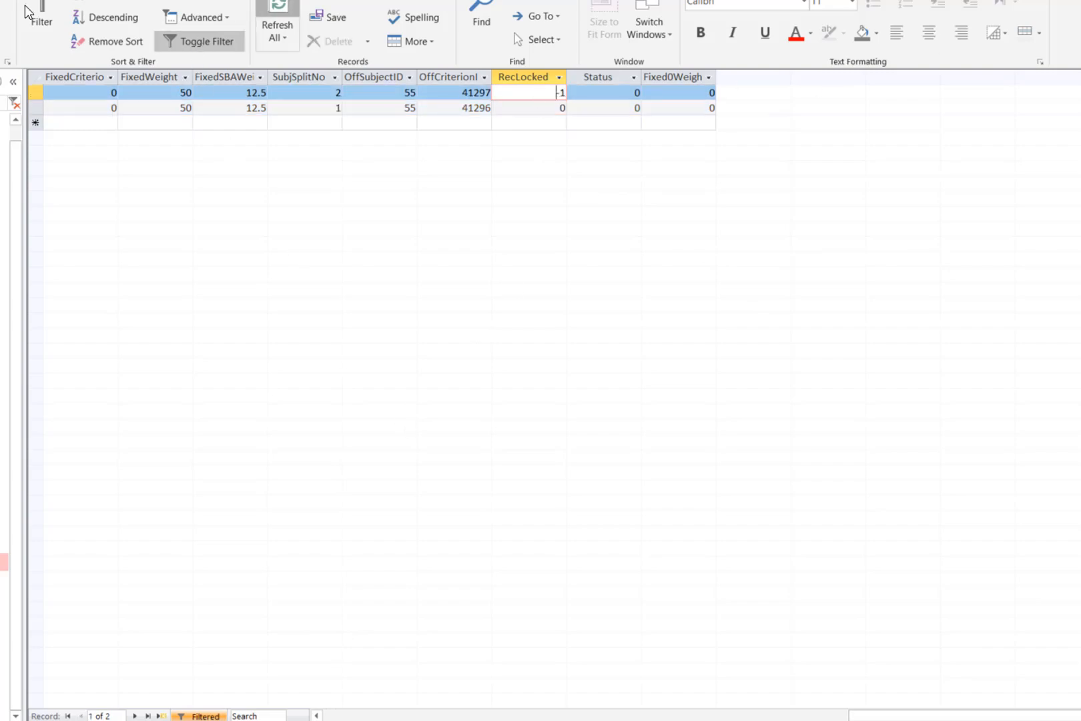
{"action": "key", "text": "Home"}
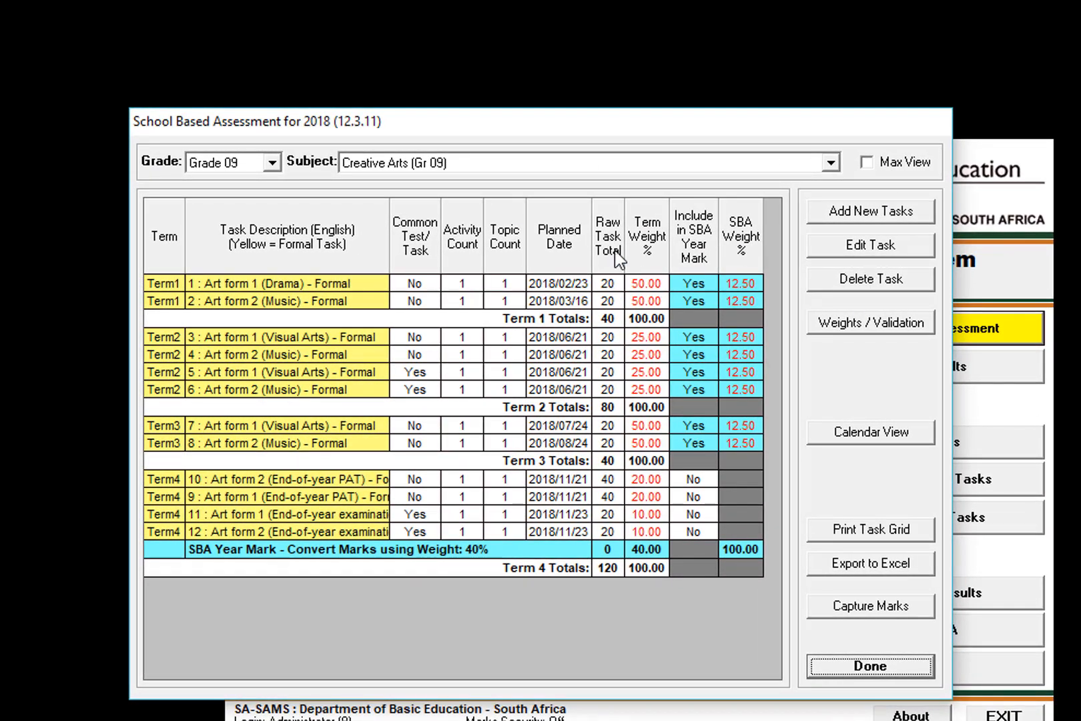
Switch to SA-SAMS, reload the Creative Arts (Gr 09) tasks and compare the two Term1 tasks.
{"action": "left_click", "coordinate": [831, 163]}
{"action": "left_click", "coordinate": [426, 182]}
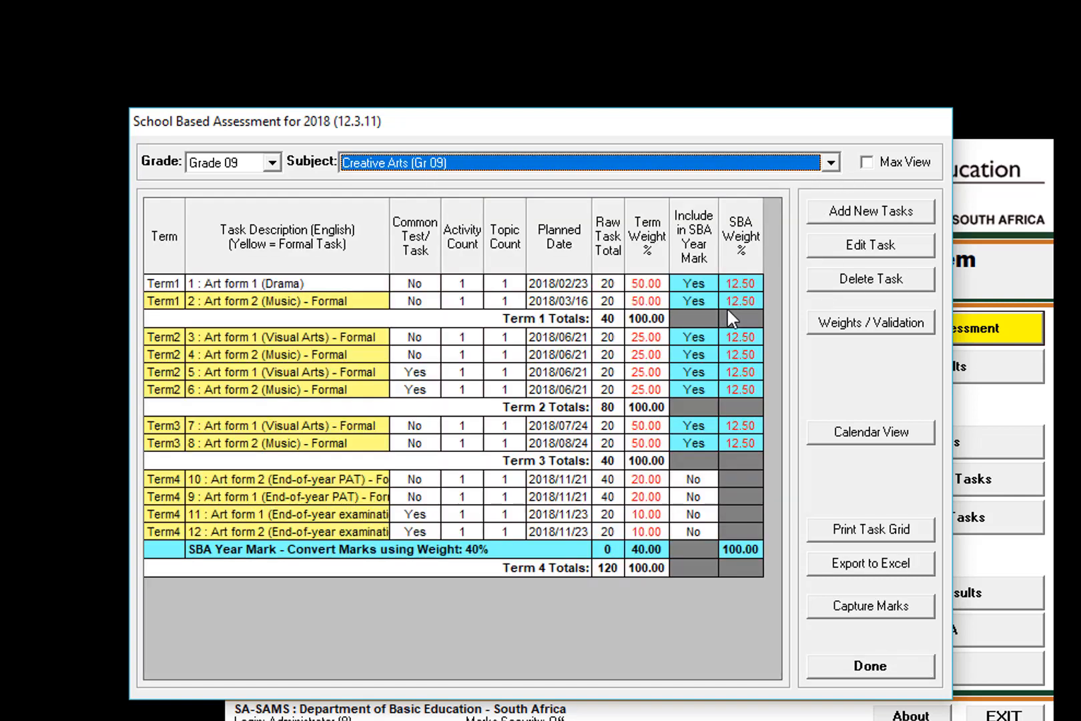
{"action": "left_click", "coordinate": [418, 303]}
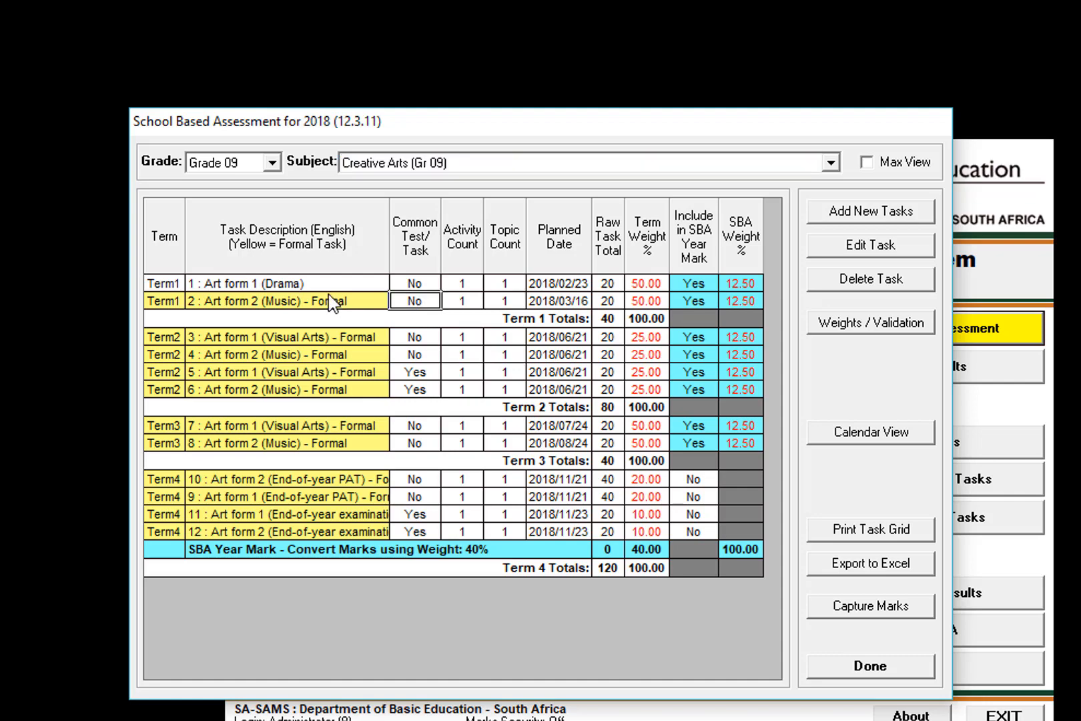
Open the unlocked Term1 Art form 1 (Drama) task for editing, view its Type options and close it without changes.
{"action": "left_click", "coordinate": [294, 283]}
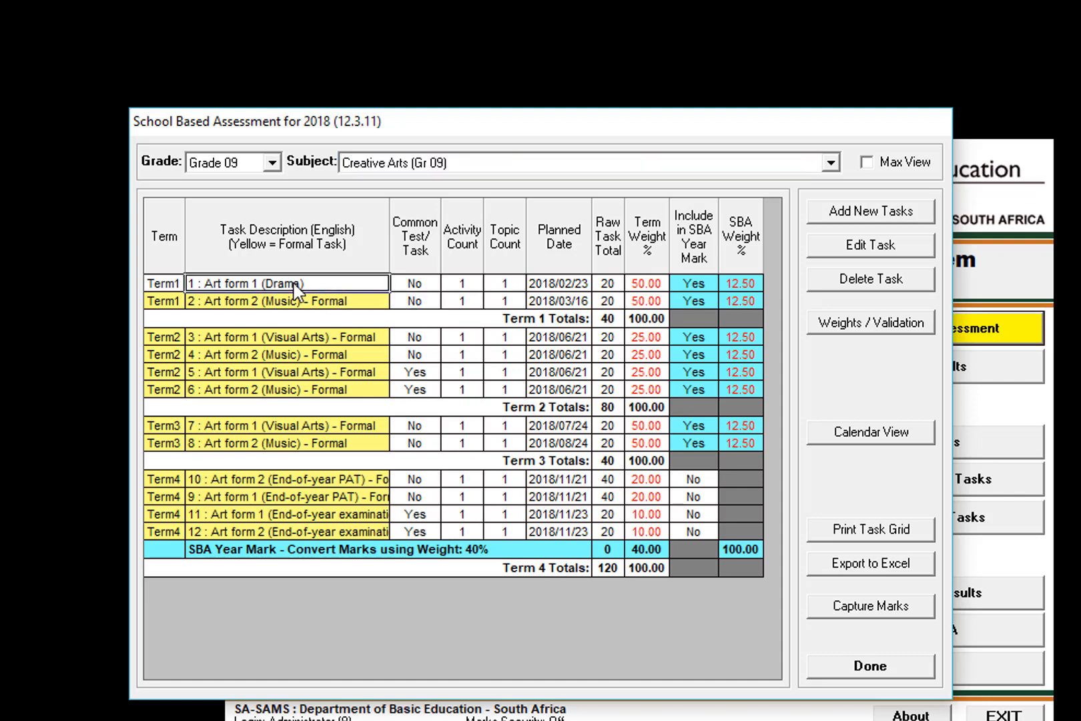
{"action": "left_click", "coordinate": [851, 246]}
{"action": "left_click", "coordinate": [794, 449]}
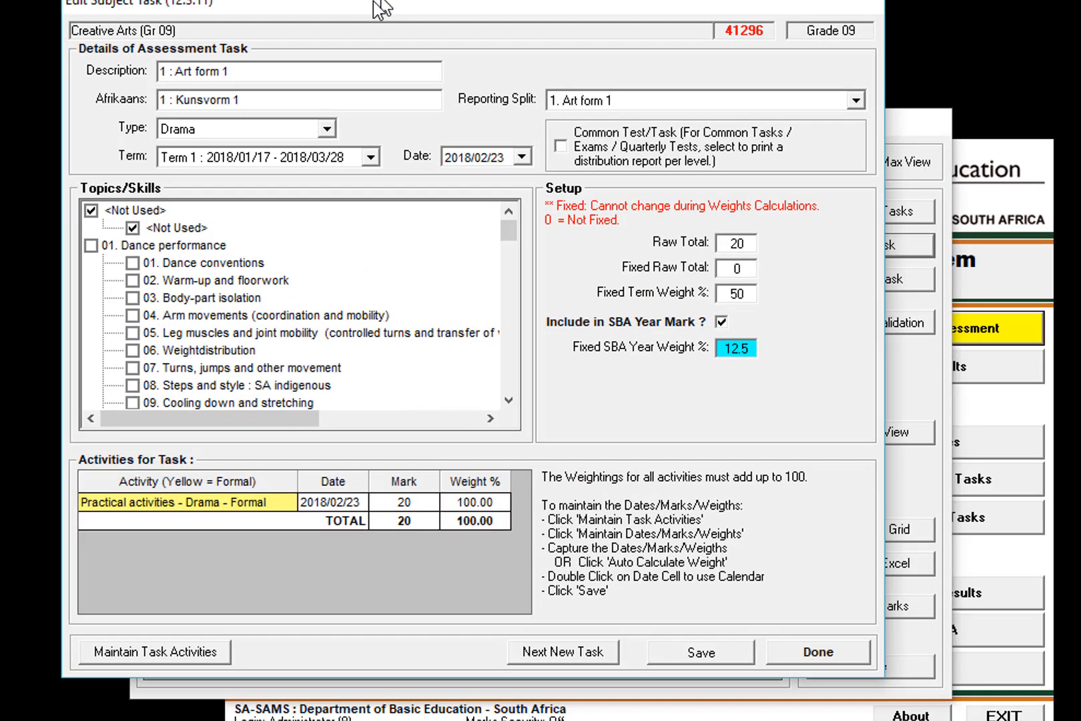
{"action": "left_click", "coordinate": [326, 129]}
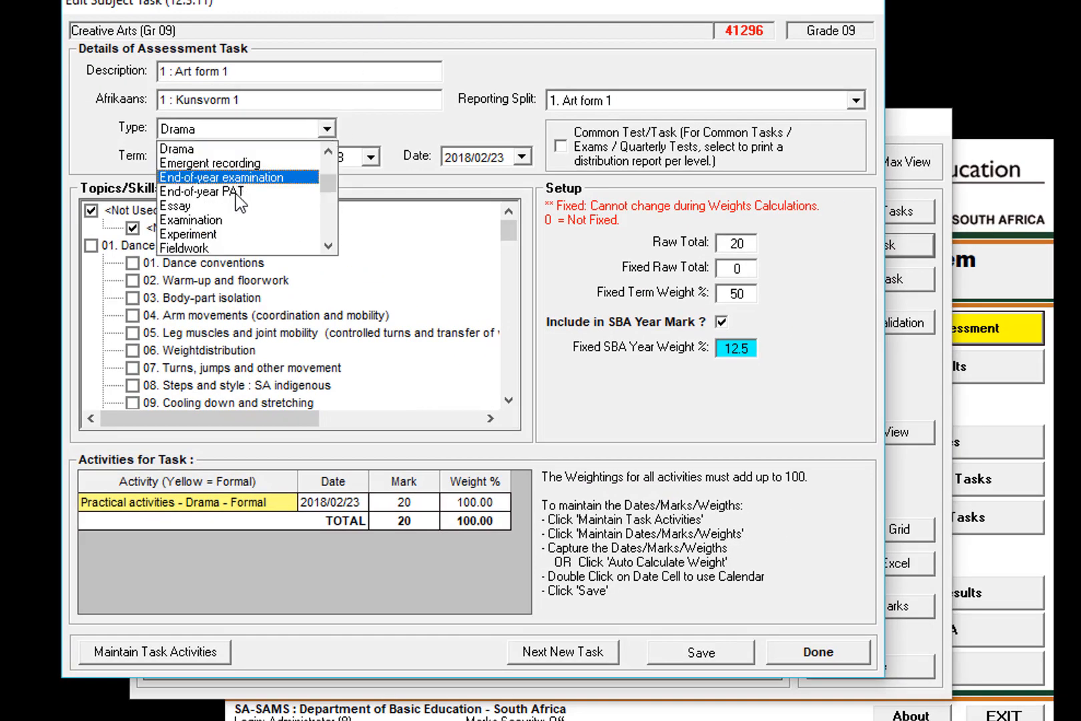
{"action": "left_click", "coordinate": [649, 118]}
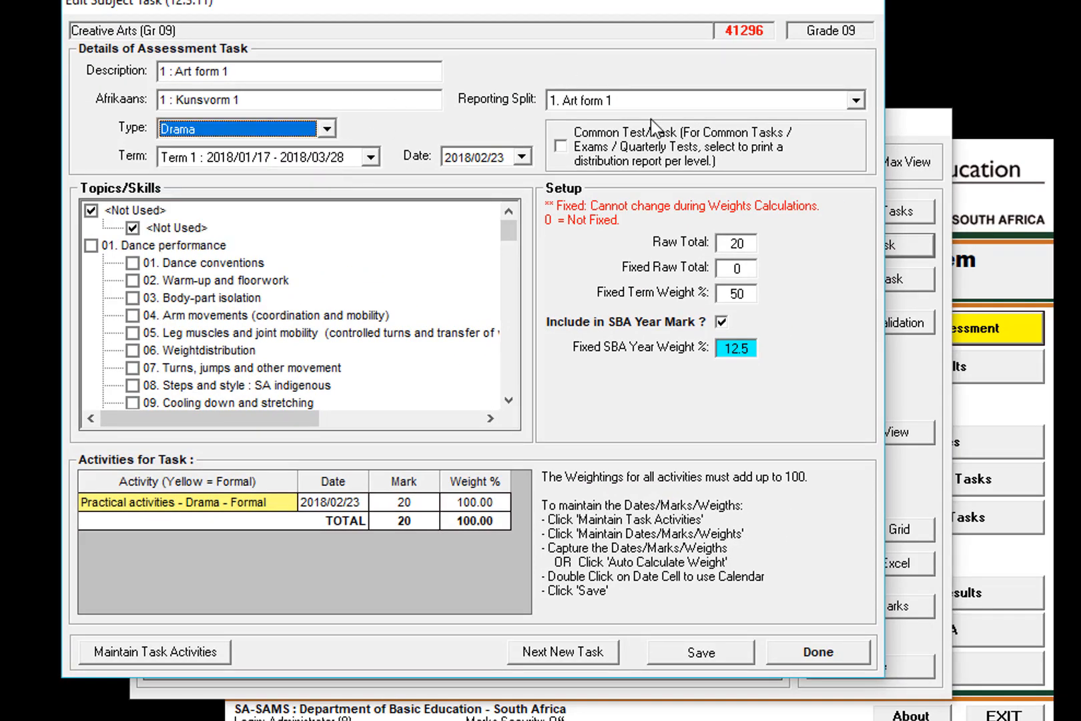
{"action": "left_click", "coordinate": [843, 652]}
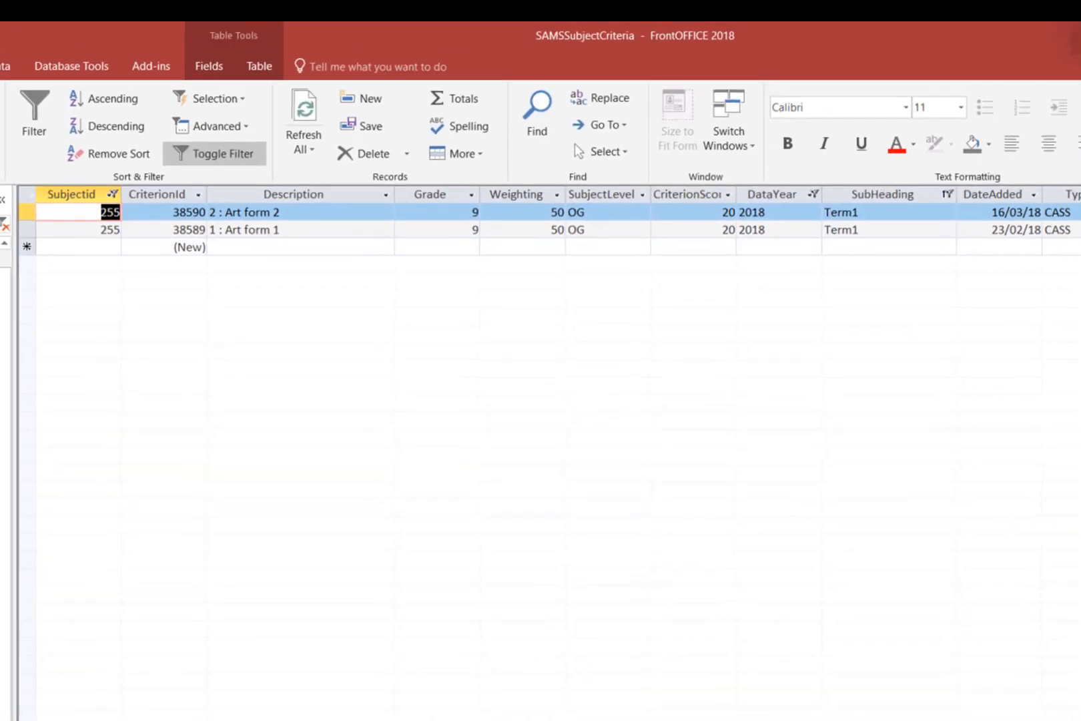
Switch to Access, set RecLocked to -1 for the Term1 "1 : Art form 1" record and refresh the table.
{"action": "left_click", "coordinate": [857, 234]}
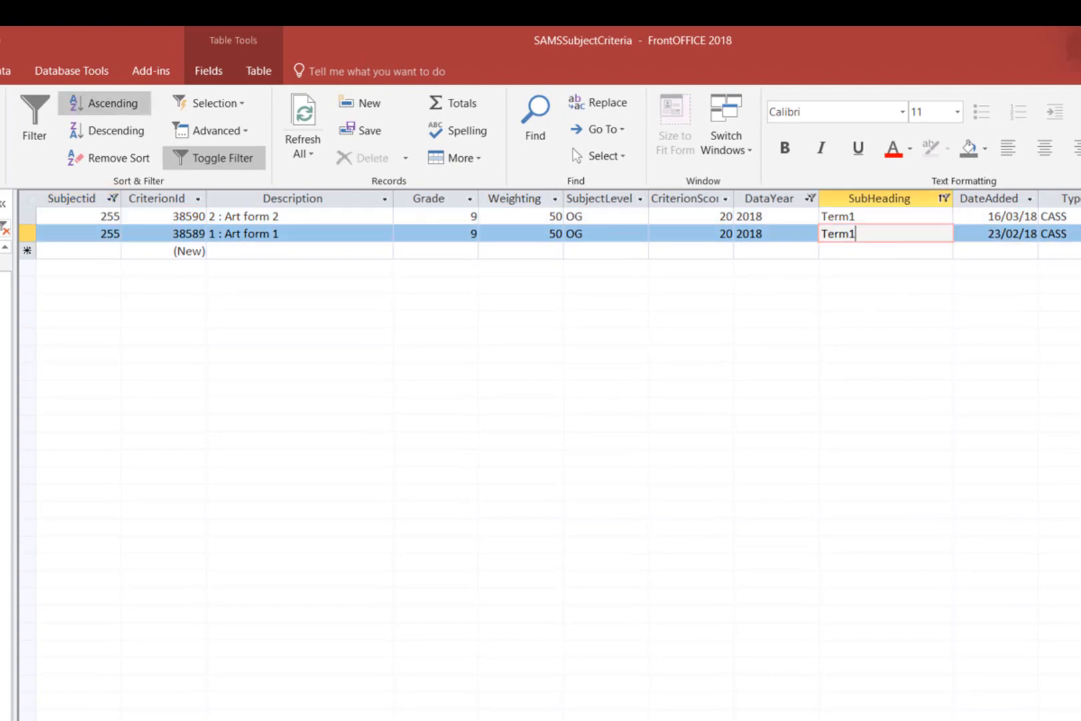
{"action": "scroll", "coordinate": [547, 454], "scroll_direction": "right", "scroll_amount": 10}
{"action": "scroll", "coordinate": [688, 244], "scroll_direction": "left", "scroll_amount": 2}
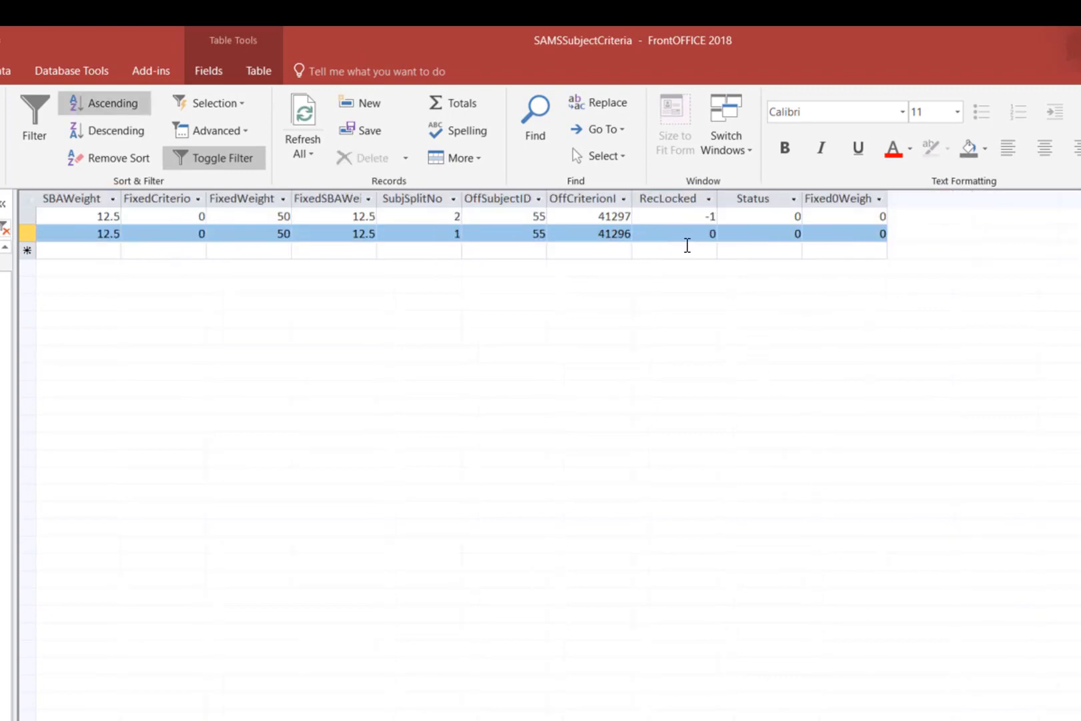
{"action": "double_click", "coordinate": [677, 234]}
{"action": "type", "text": "-1"}
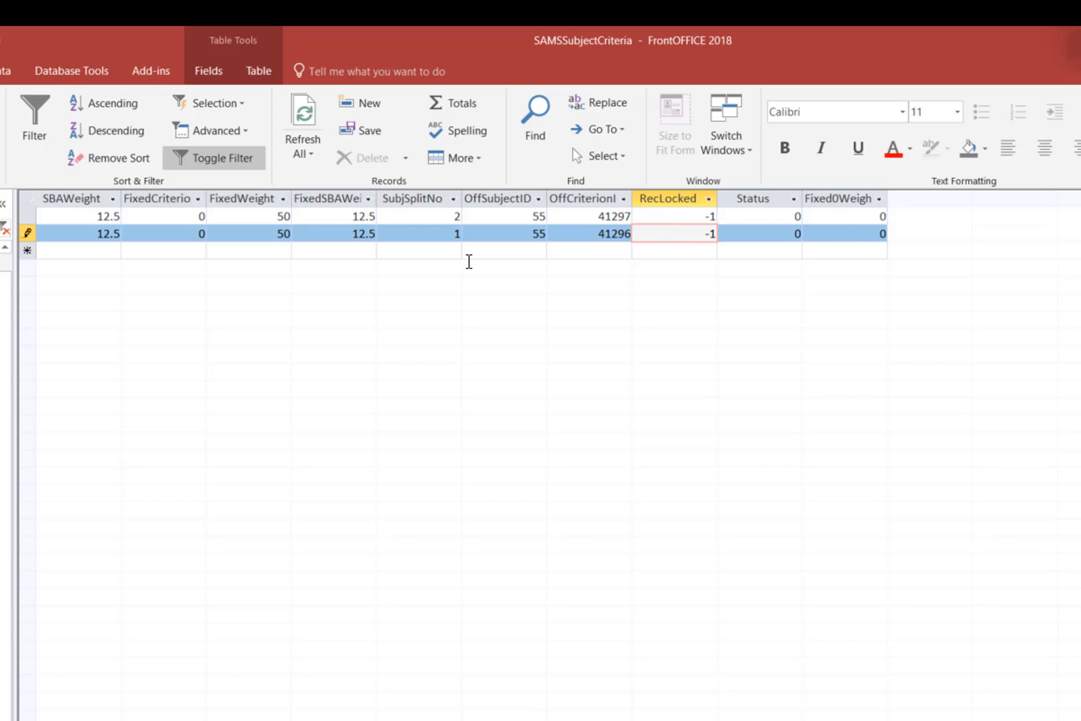
{"action": "key", "text": "Up"}
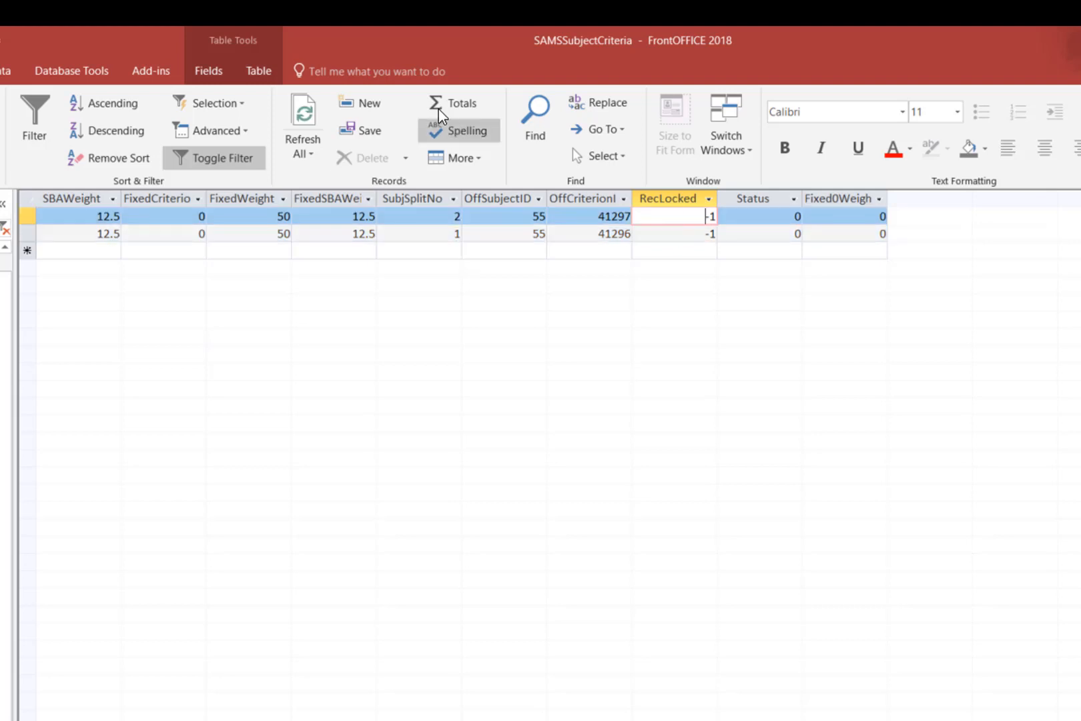
{"action": "left_click", "coordinate": [312, 117]}
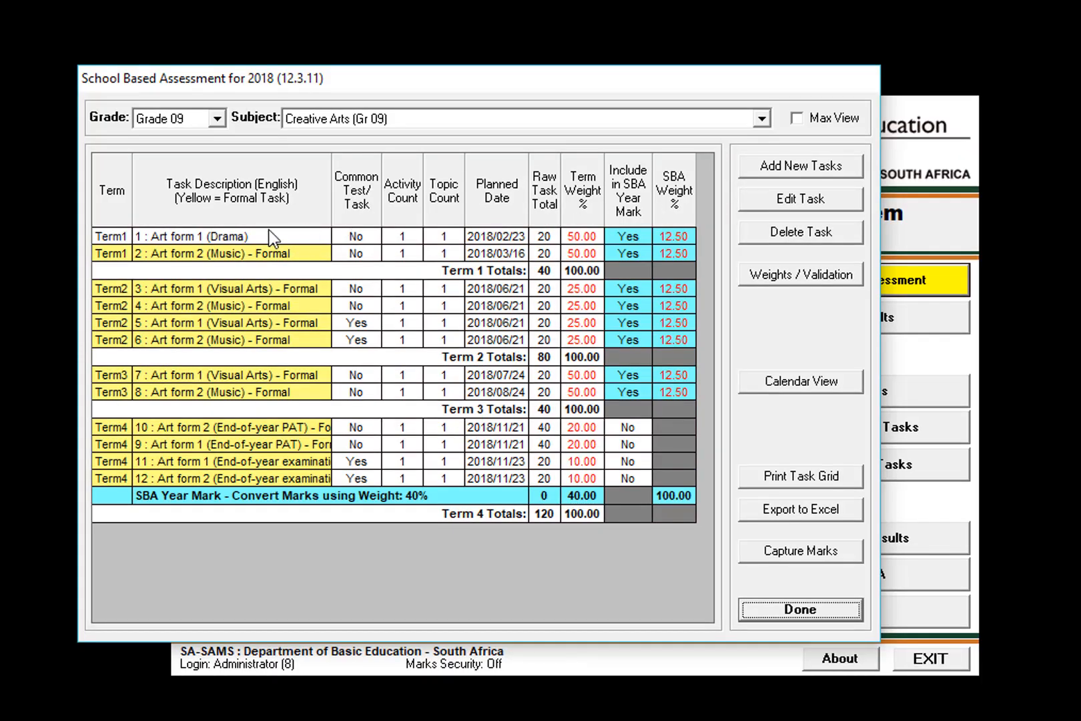
Switch to SA-SAMS, reload the Creative Arts (Gr 09) tasks and check the Term1 Art form 1 (Drama) task.
{"action": "left_click", "coordinate": [268, 234]}
{"action": "left_click", "coordinate": [752, 123]}
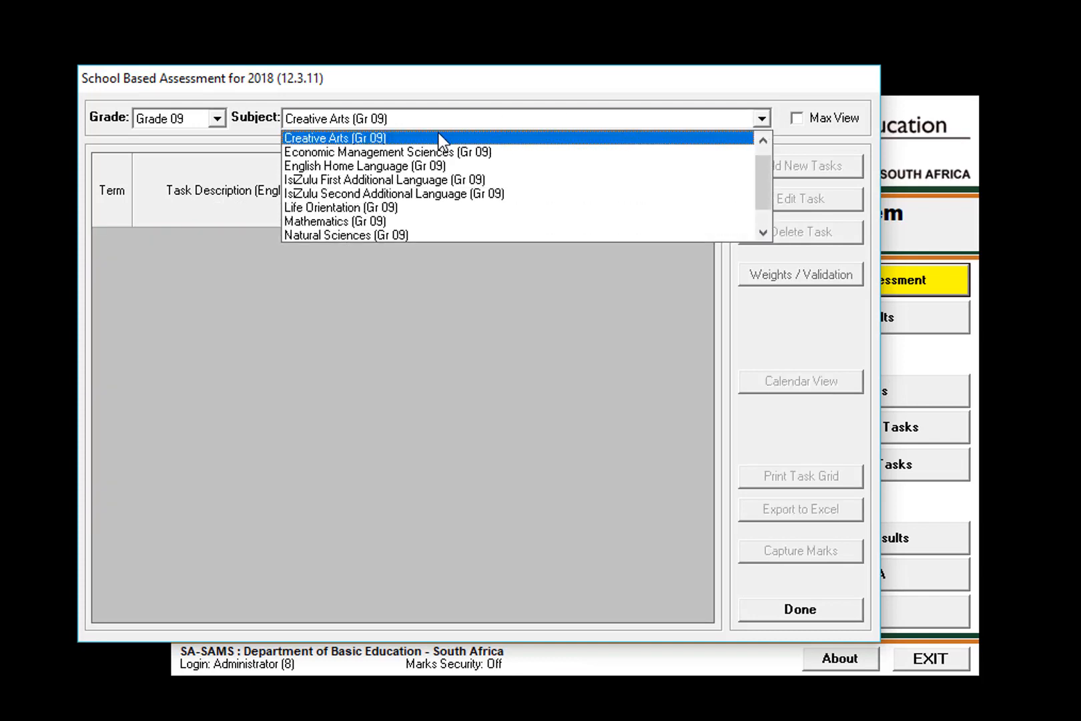
{"action": "left_click", "coordinate": [447, 138]}
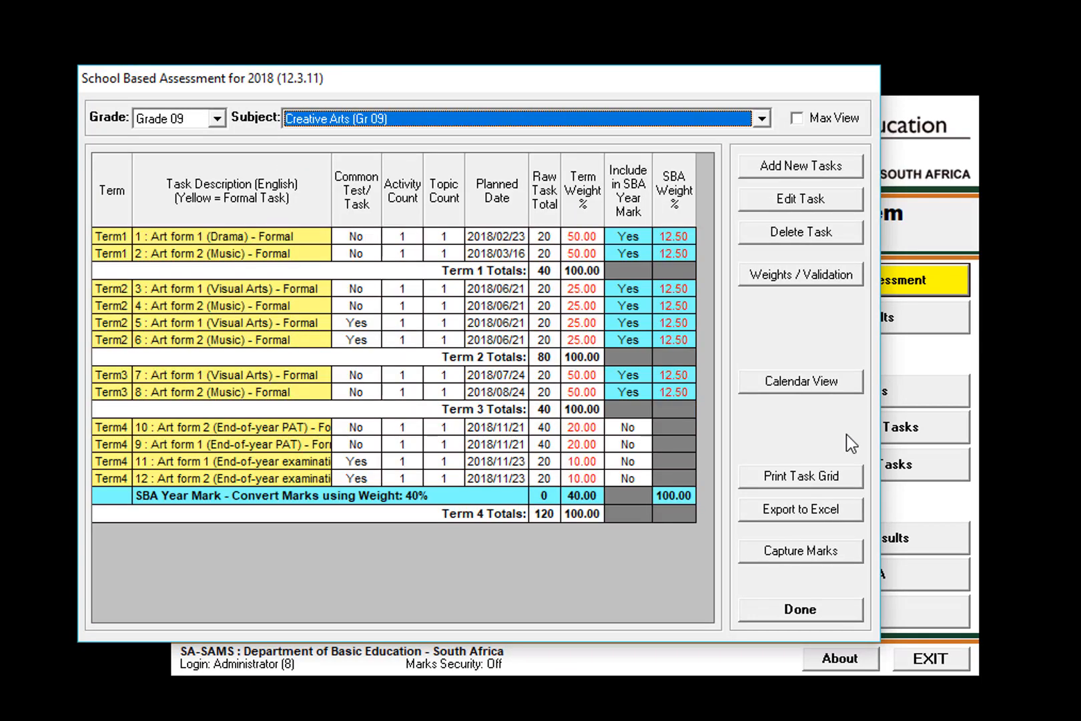
{"action": "left_click", "coordinate": [223, 235]}
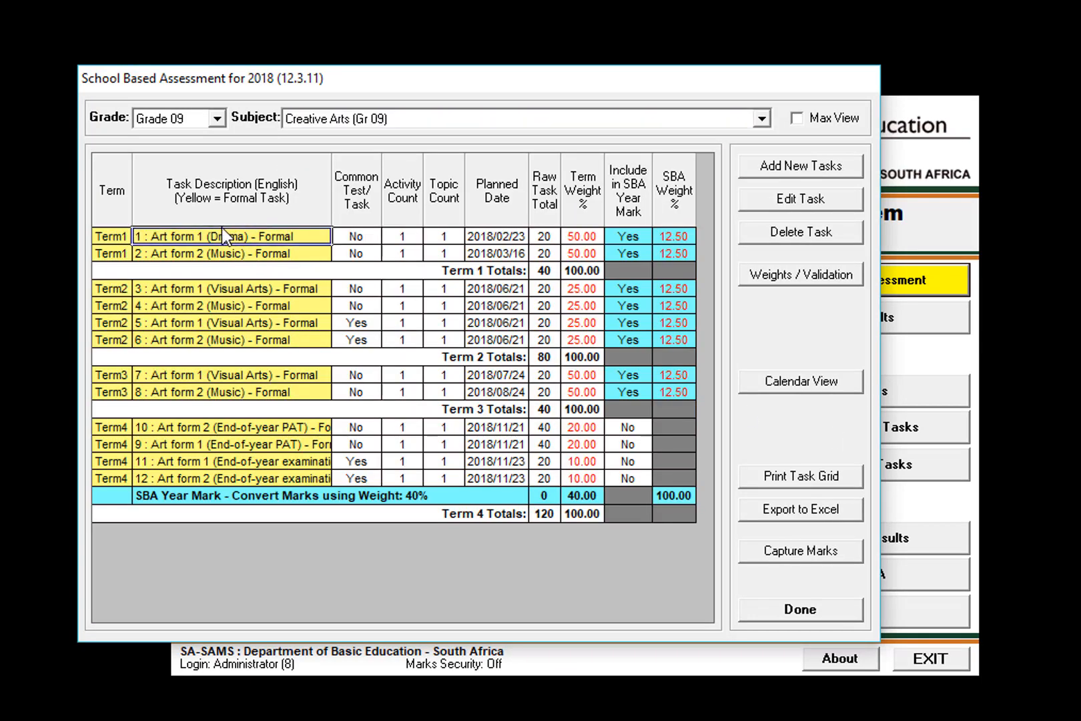
Load the Grade 08 Creative Arts tasks and compare the Term1 Art form 1 and Art form 2 tasks.
{"action": "left_click", "coordinate": [217, 119]}
{"action": "left_click", "coordinate": [189, 136]}
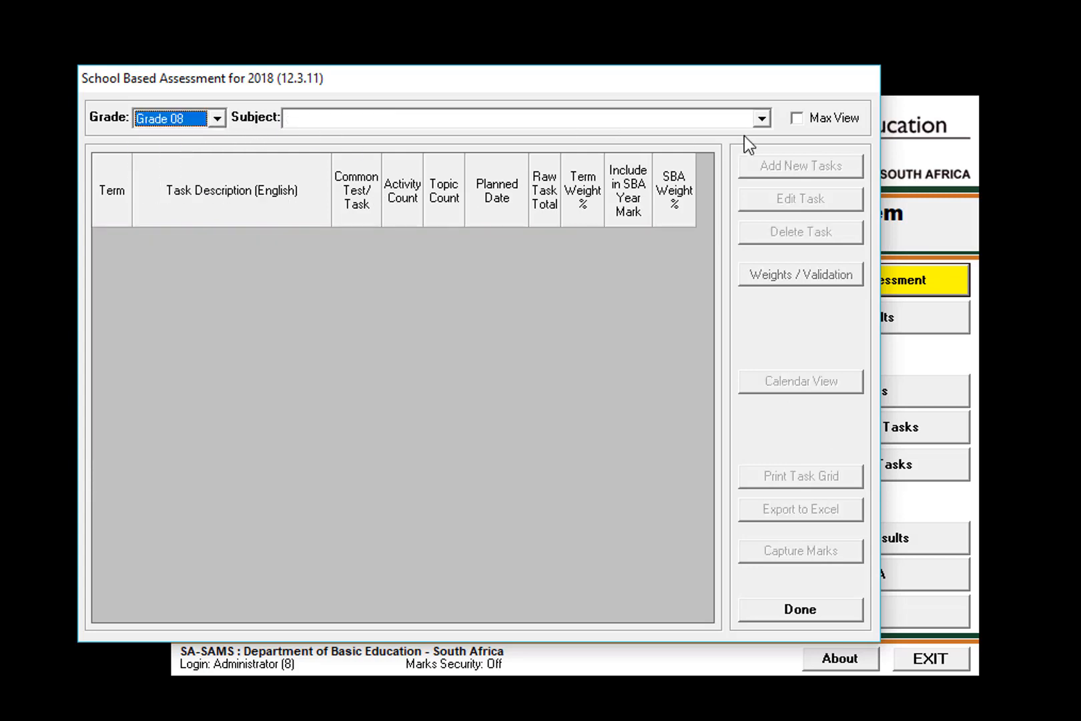
{"action": "left_click", "coordinate": [762, 120]}
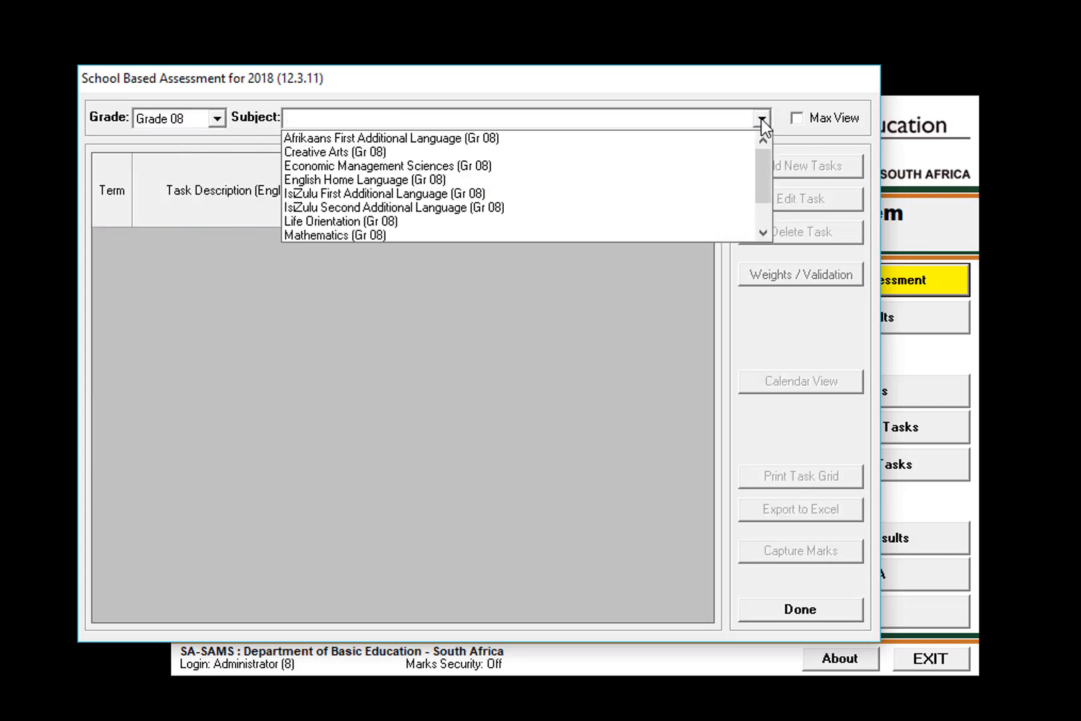
{"action": "left_click", "coordinate": [399, 147]}
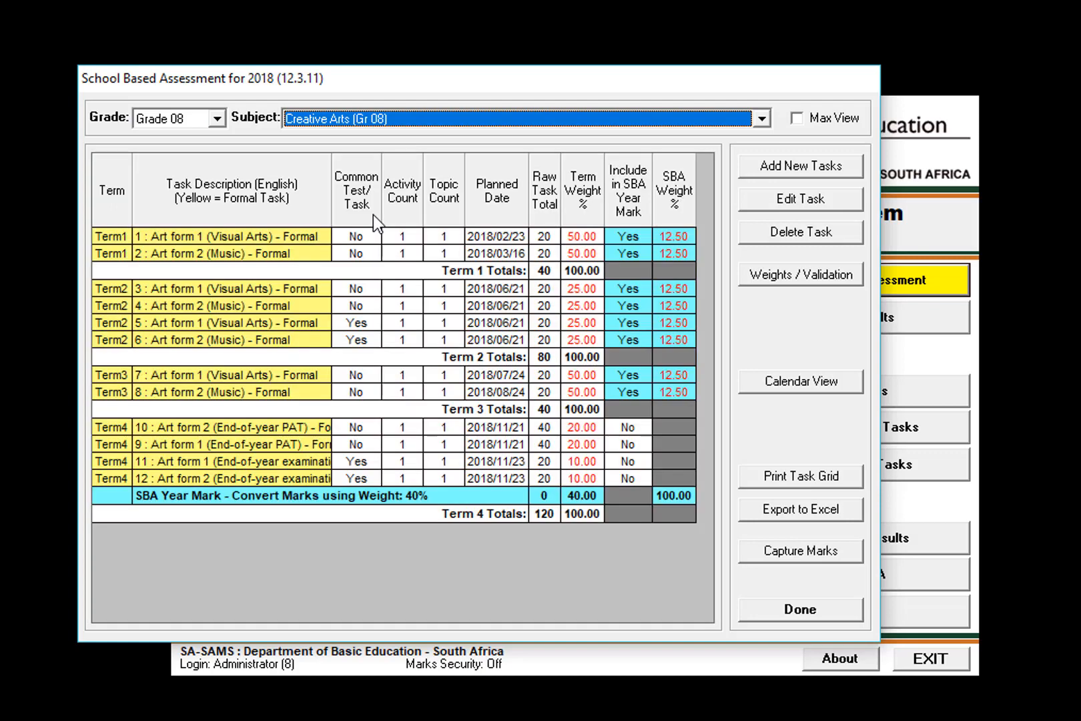
{"action": "left_click", "coordinate": [237, 236]}
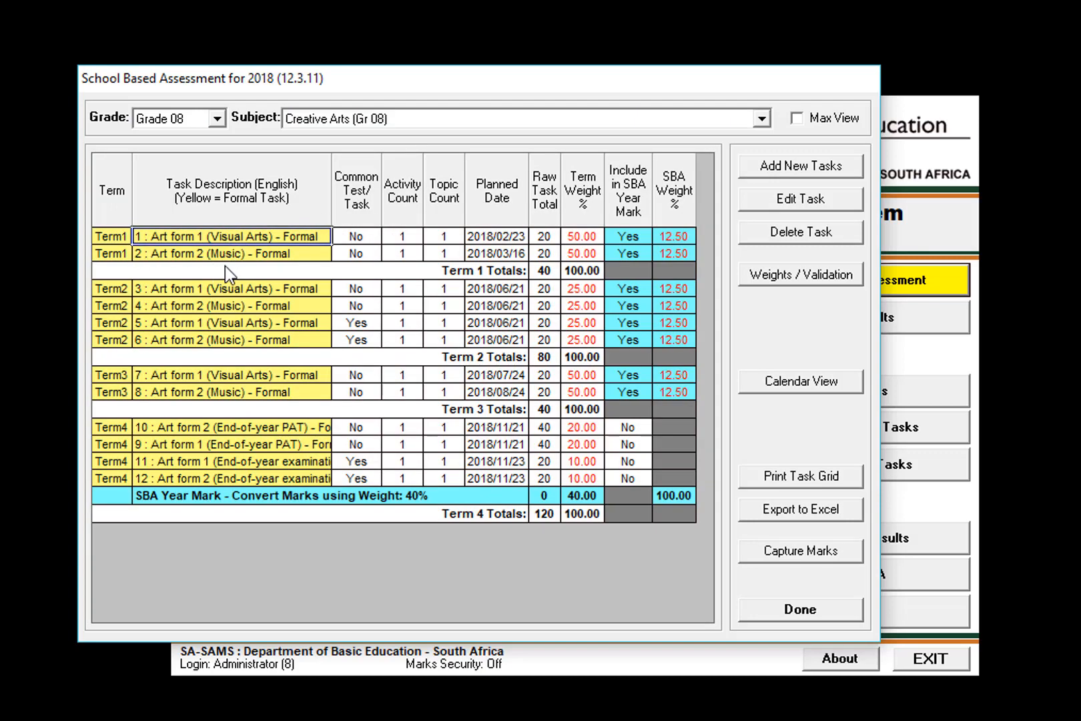
{"action": "left_click", "coordinate": [241, 256]}
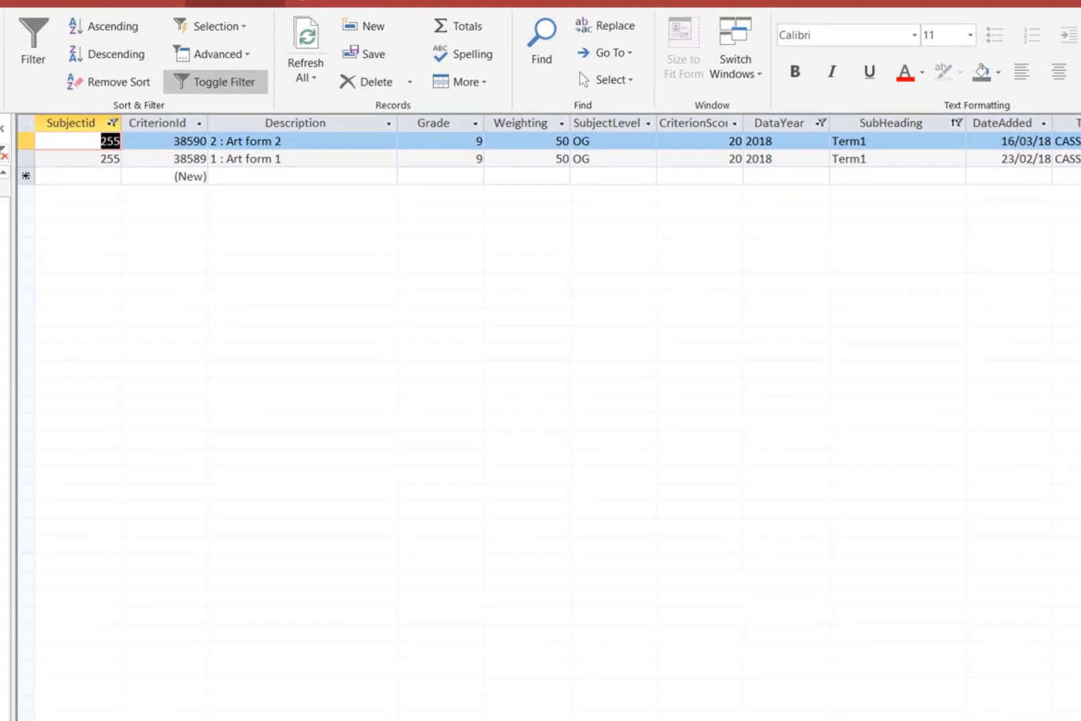
Switch to Access, compare the FixedWeight values of the two Term1 Art form records, and dismiss the table-design save prompt without closing the table.
{"action": "scroll", "coordinate": [549, 414], "scroll_direction": "right", "scroll_amount": 16}
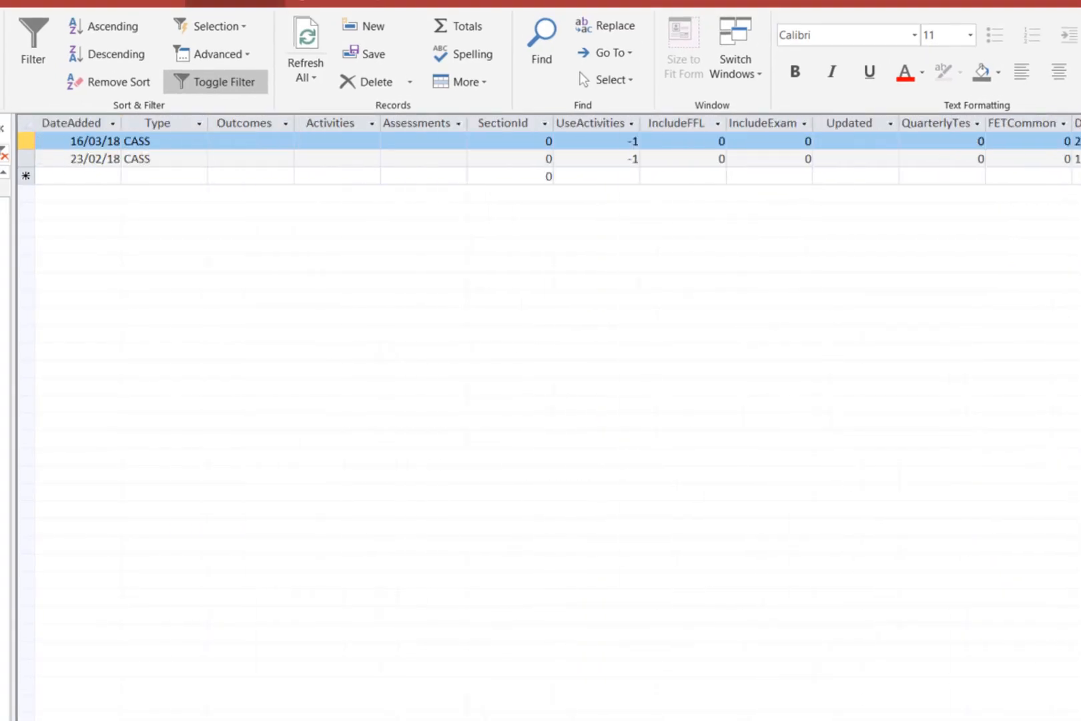
{"action": "scroll", "coordinate": [549, 414], "scroll_direction": "right", "scroll_amount": 5}
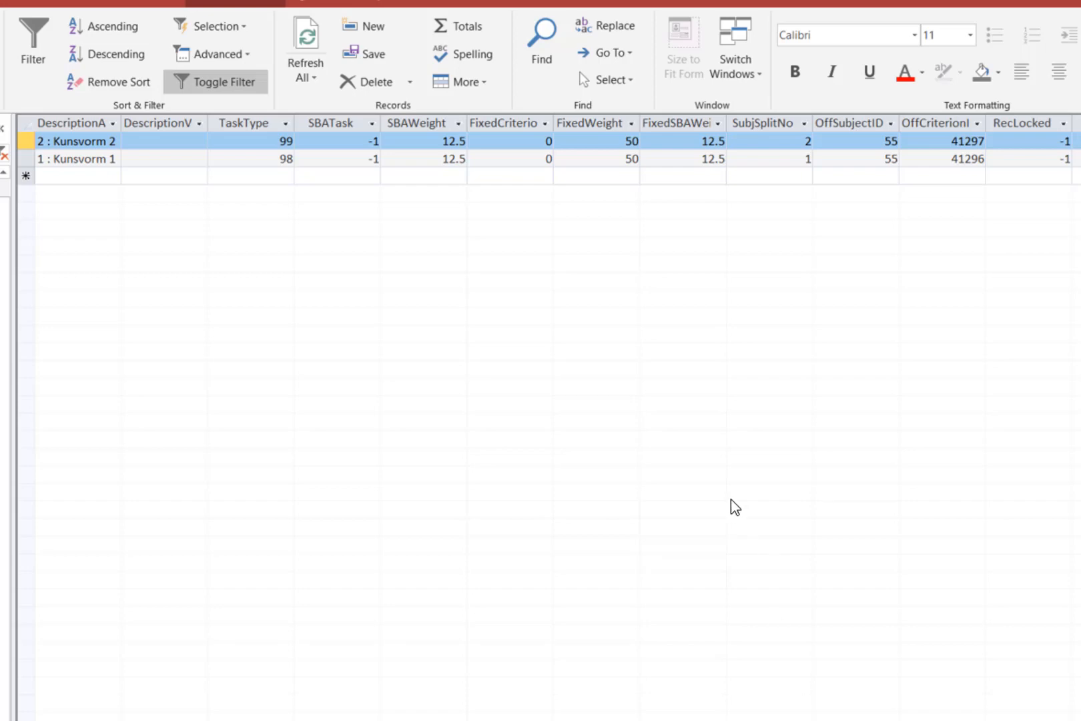
{"action": "left_click", "coordinate": [616, 138]}
{"action": "left_click", "coordinate": [611, 156]}
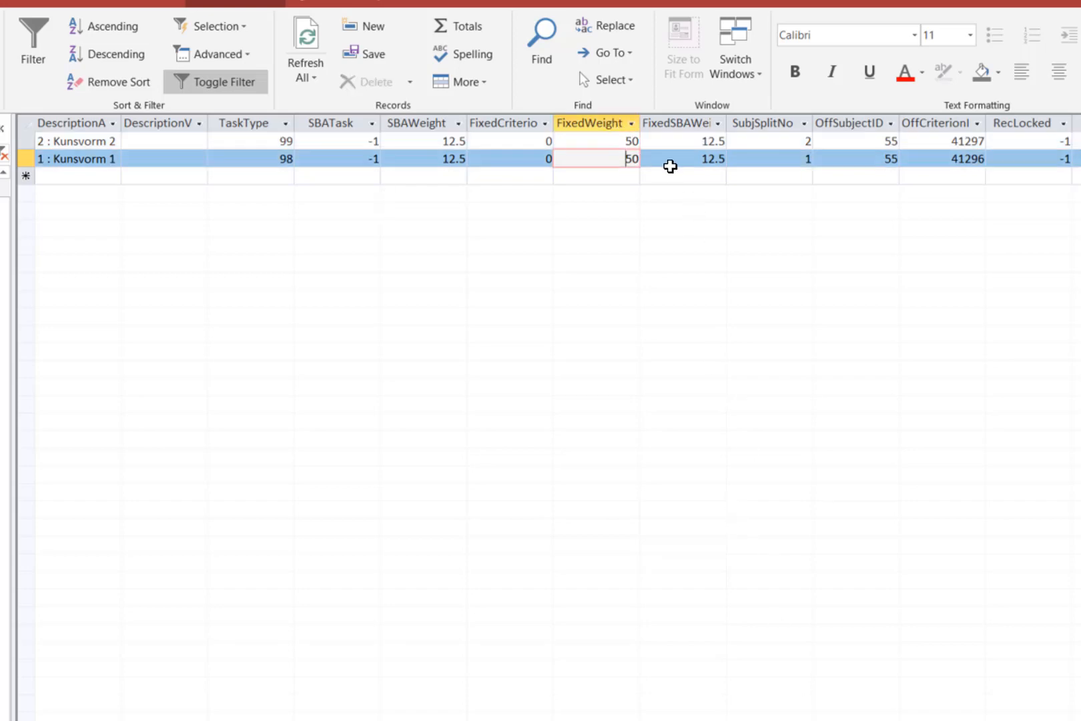
{"action": "left_click", "coordinate": [611, 139]}
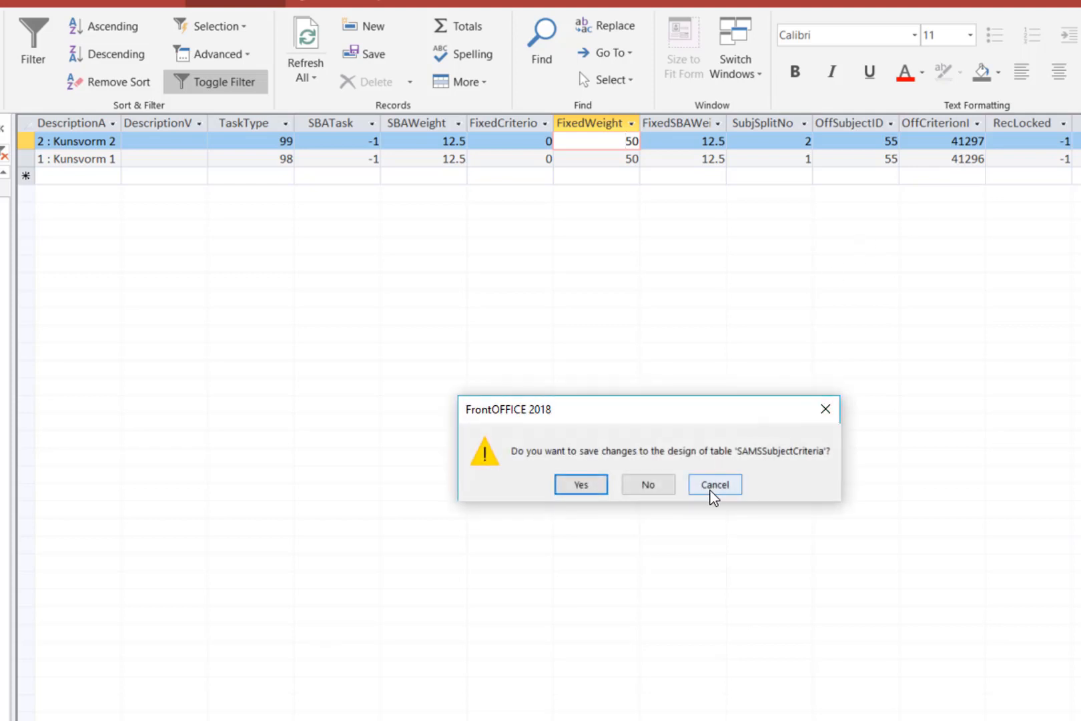
{"action": "left_click", "coordinate": [714, 487]}
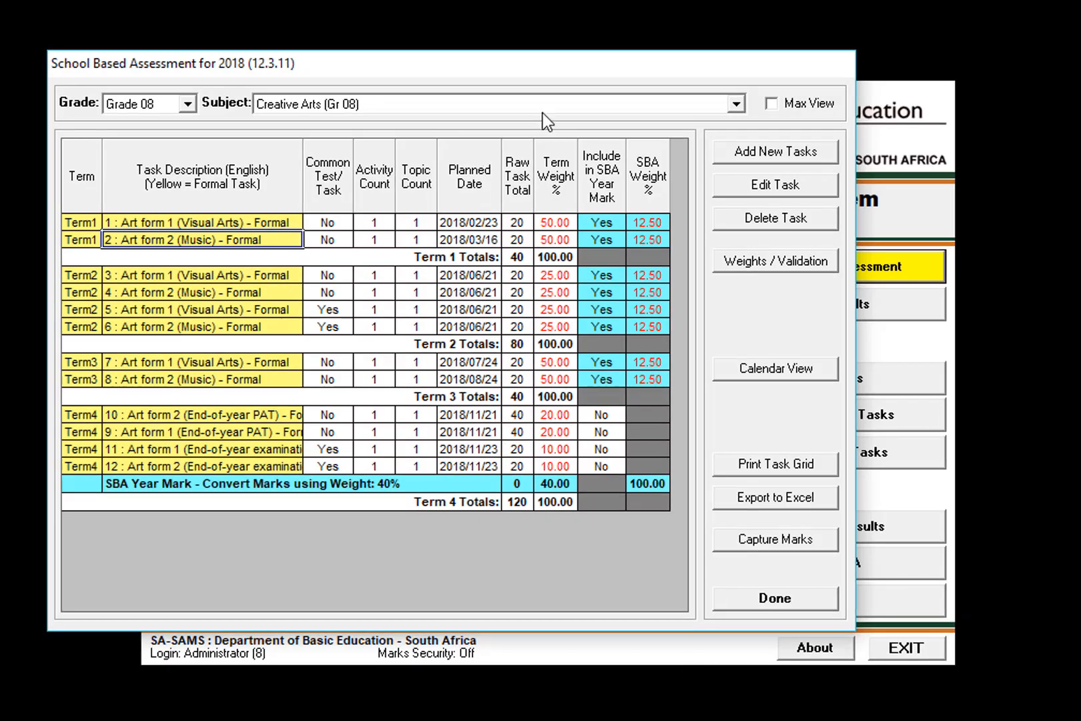
Switch to SA-SAMS, load the Grade 10 Mathematics tasks and check the raw total and term weight of the Term1 Investigation task.
{"action": "left_click", "coordinate": [188, 104]}
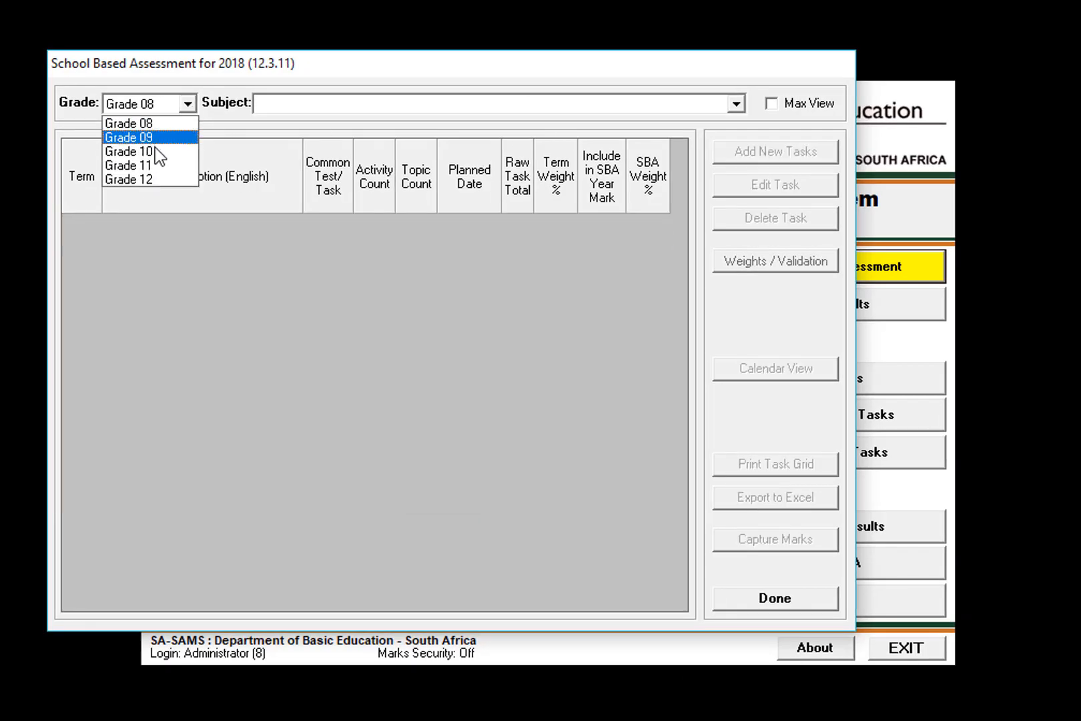
{"action": "left_click", "coordinate": [151, 152]}
{"action": "left_click", "coordinate": [721, 105]}
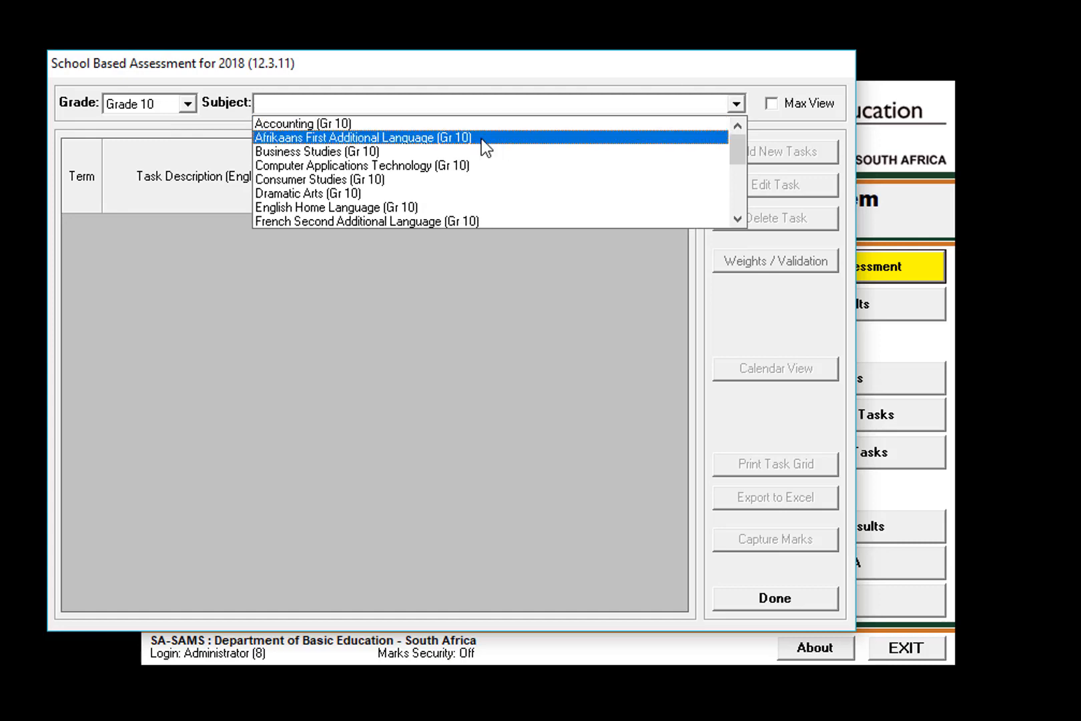
{"action": "scroll", "coordinate": [454, 150], "scroll_direction": "down", "scroll_amount": 5}
{"action": "left_click", "coordinate": [364, 179]}
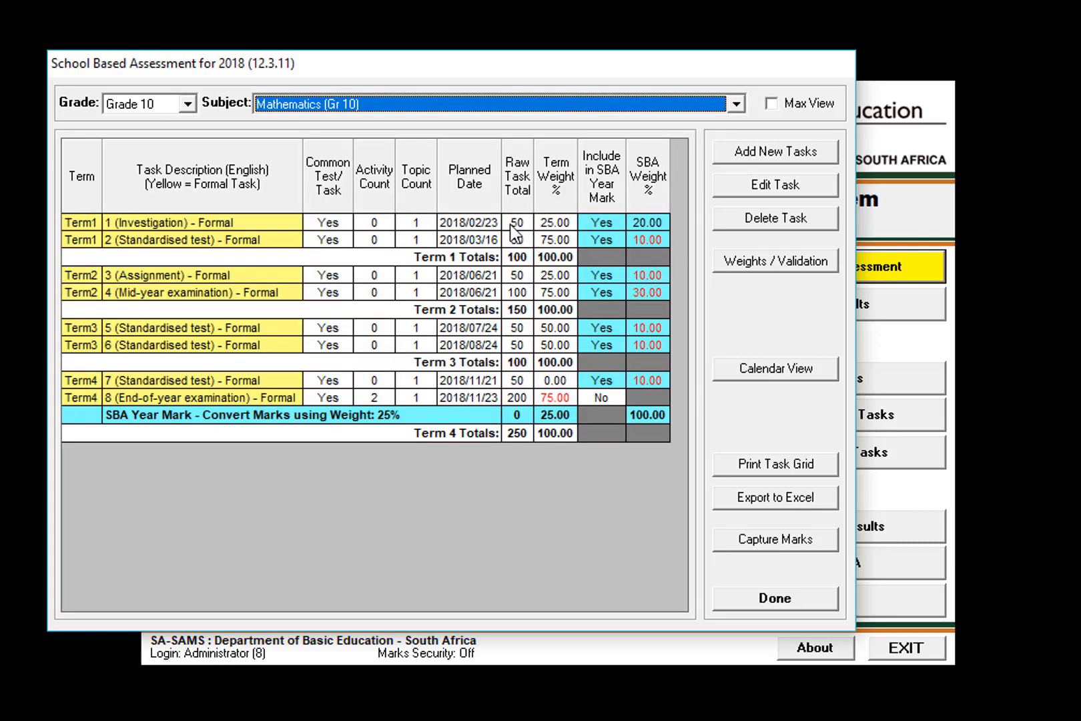
{"action": "left_click", "coordinate": [514, 231]}
{"action": "left_click", "coordinate": [556, 227]}
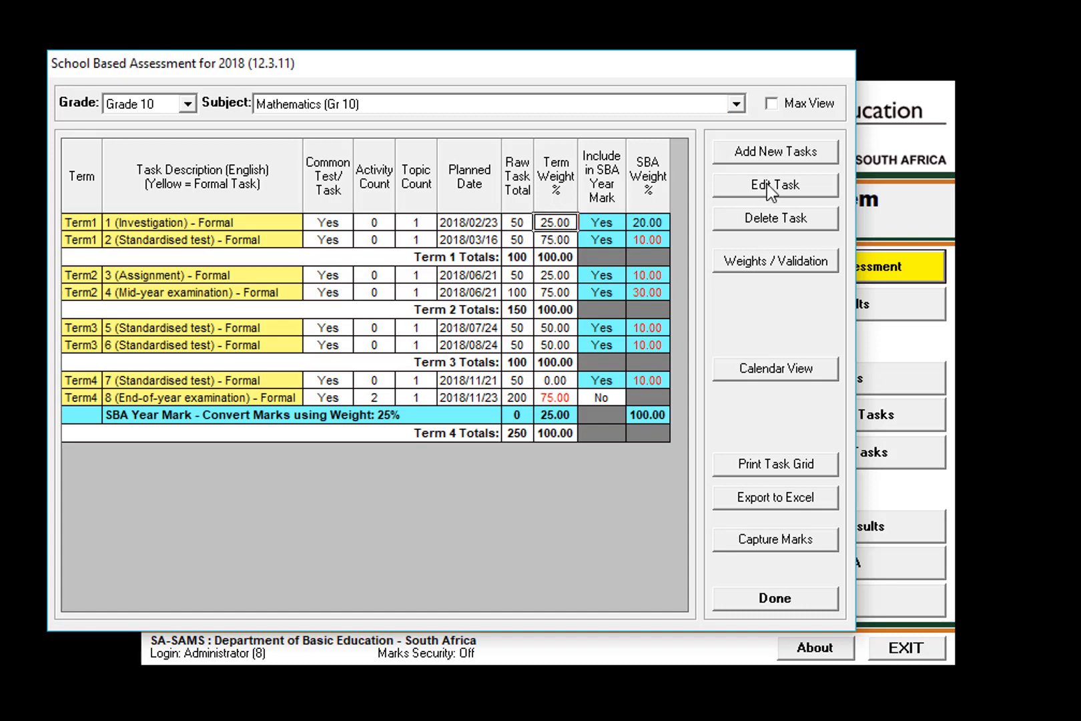
Open the Grade 10 Mathematics weights for editing and check which Term1 term weights can be edited, without changing them.
{"action": "left_click", "coordinate": [771, 263]}
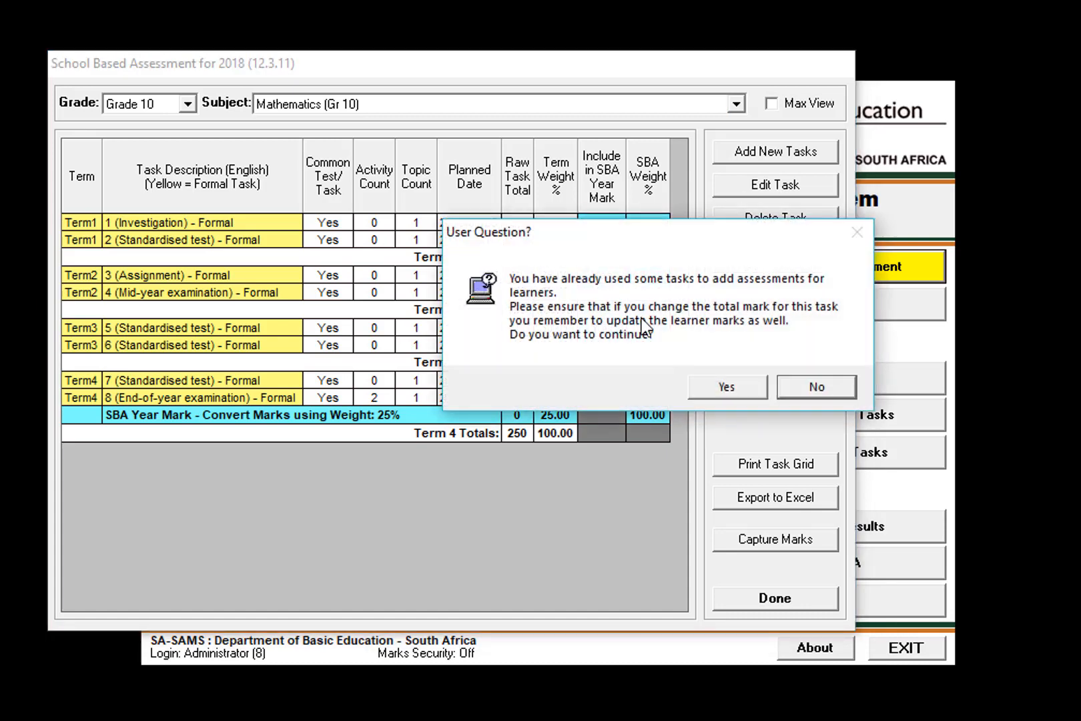
{"action": "left_click", "coordinate": [708, 386]}
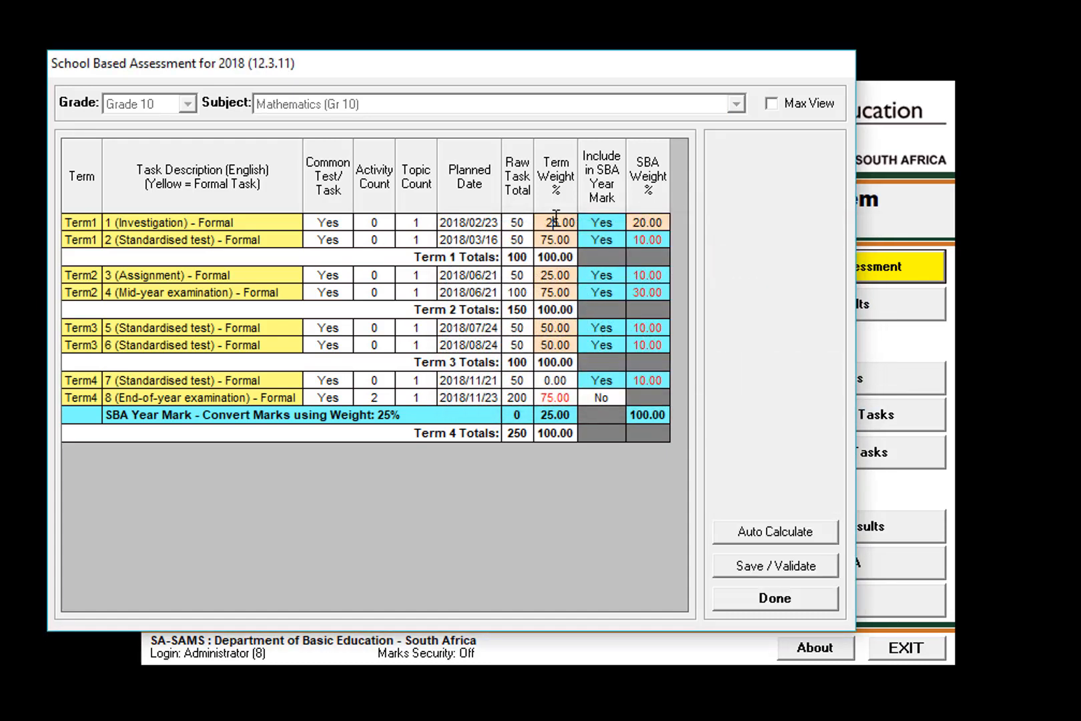
{"action": "left_click", "coordinate": [558, 239]}
{"action": "left_click", "coordinate": [546, 222]}
{"action": "left_click_drag", "start_coordinate": [343, 60], "coordinate": [437, 102]}
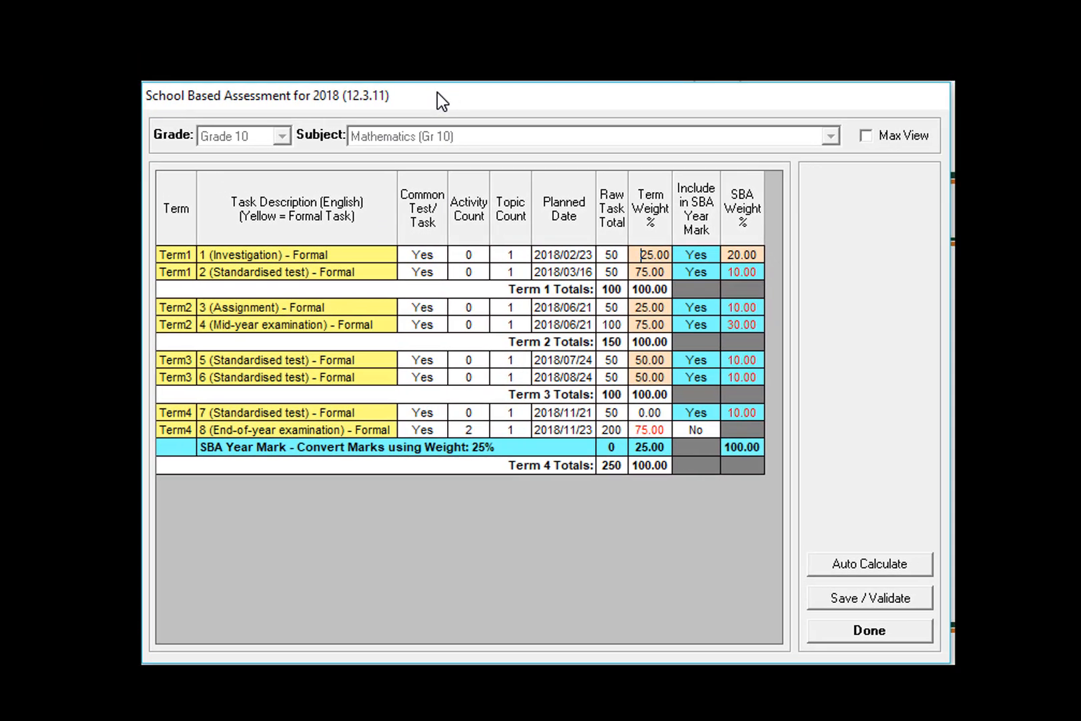